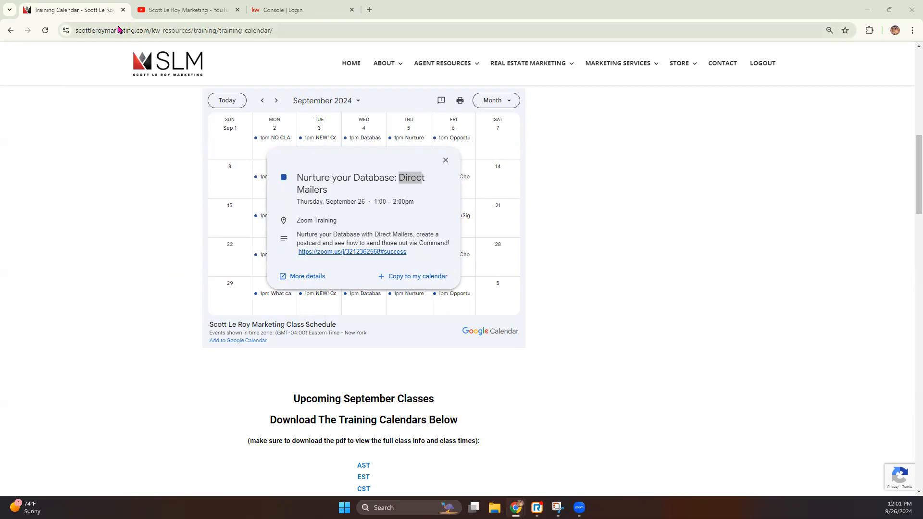
Show the marketing channel's latest YouTube uploads, such as Command Mobile App Overview 9/25
left_click(207, 11)
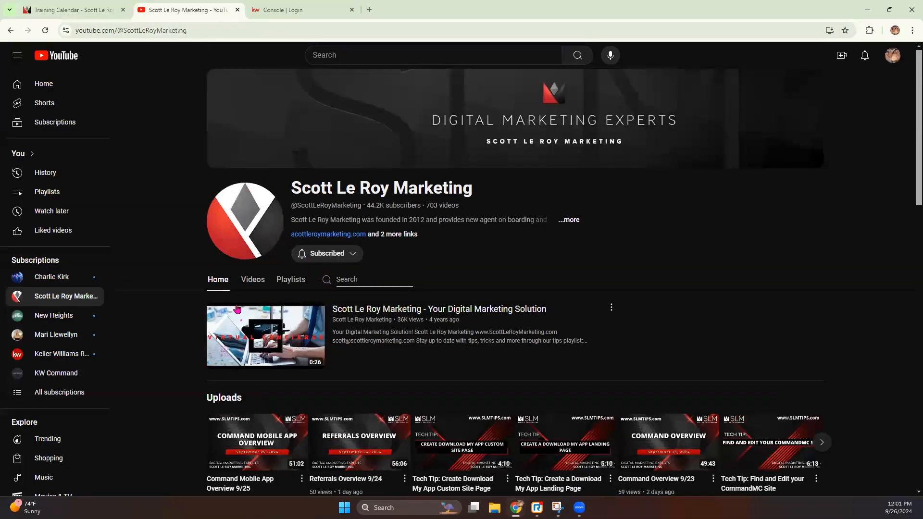
left_click(208, 30)
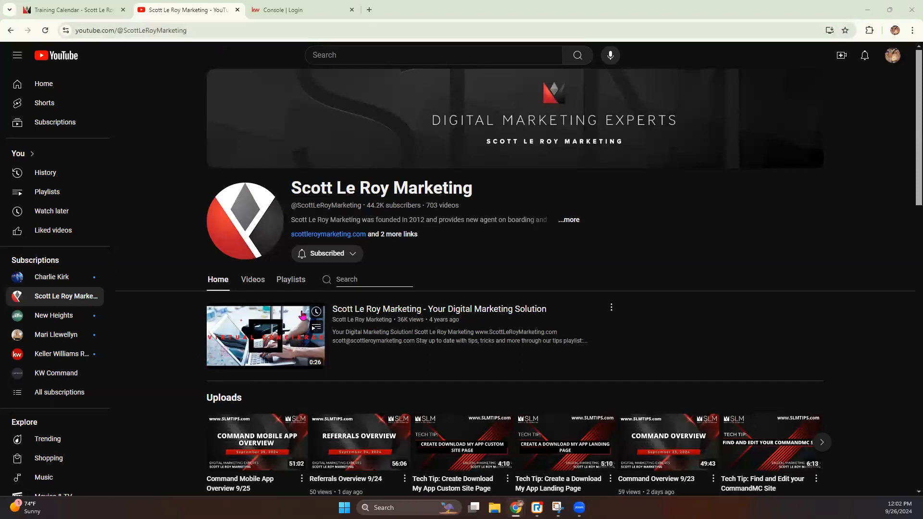
left_click(252, 279)
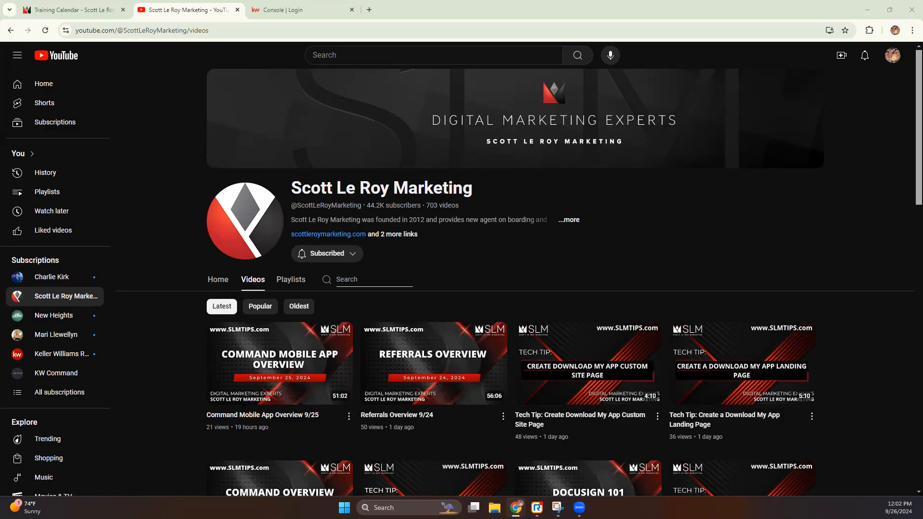
Sign in to KW Command with the autofilled credentials to reach the dashboard
left_click(278, 13)
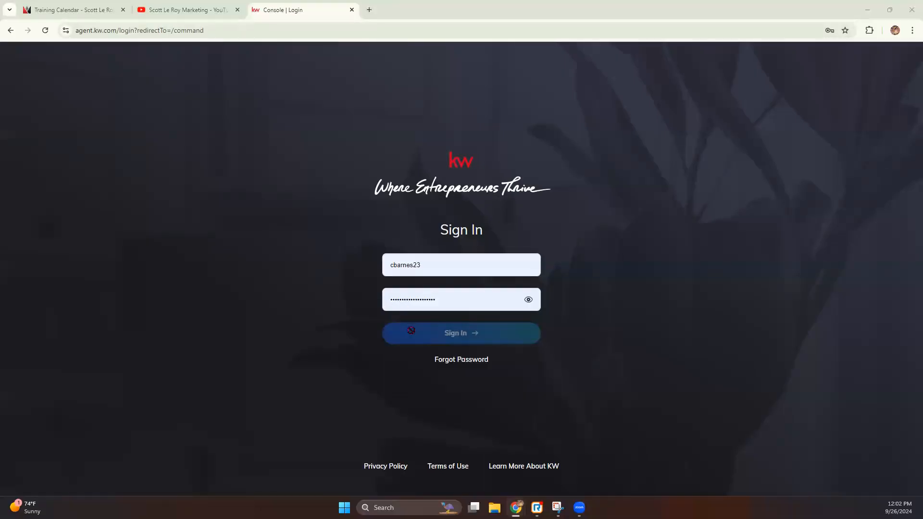
left_click(435, 331)
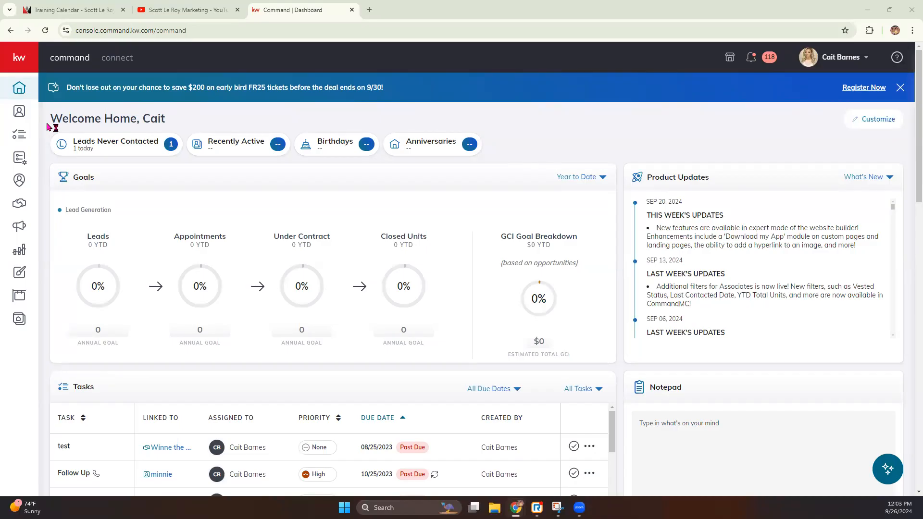
Go from the profile menu to Settings > Connect Settings > Marketing Profile
left_click(835, 58)
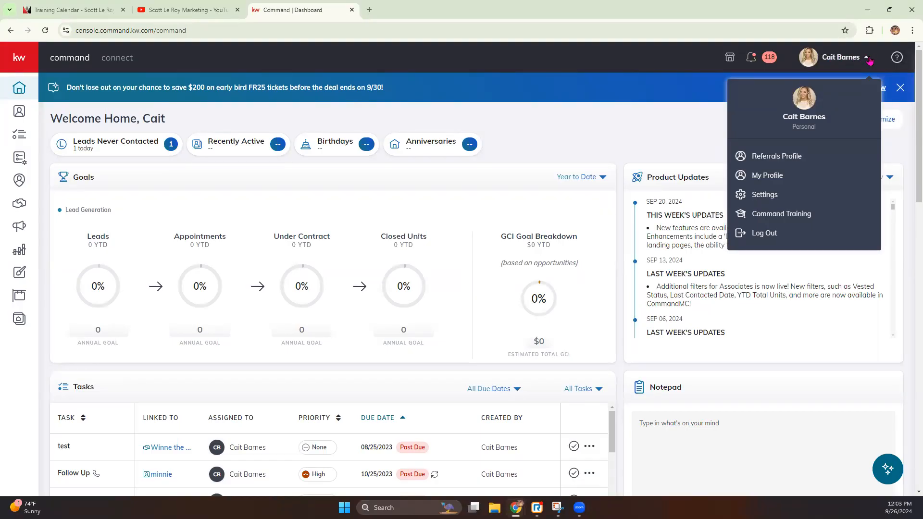
left_click(759, 198)
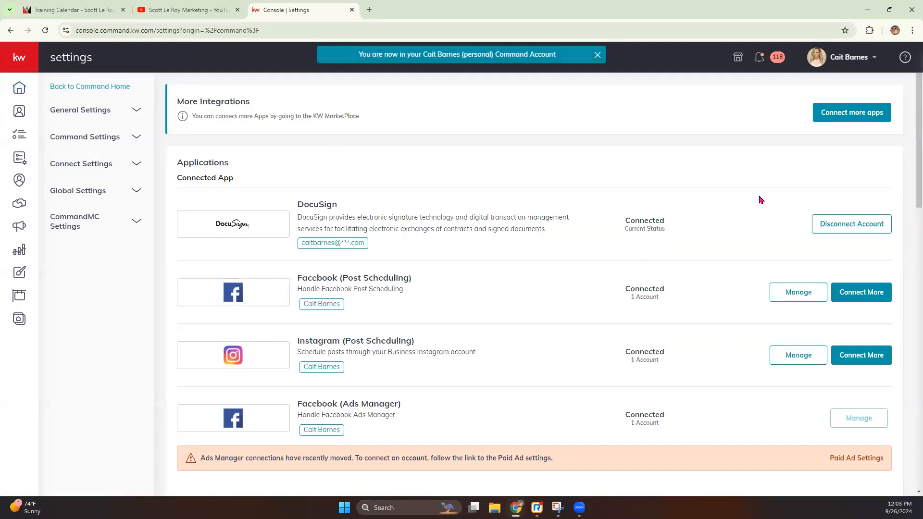
left_click(76, 163)
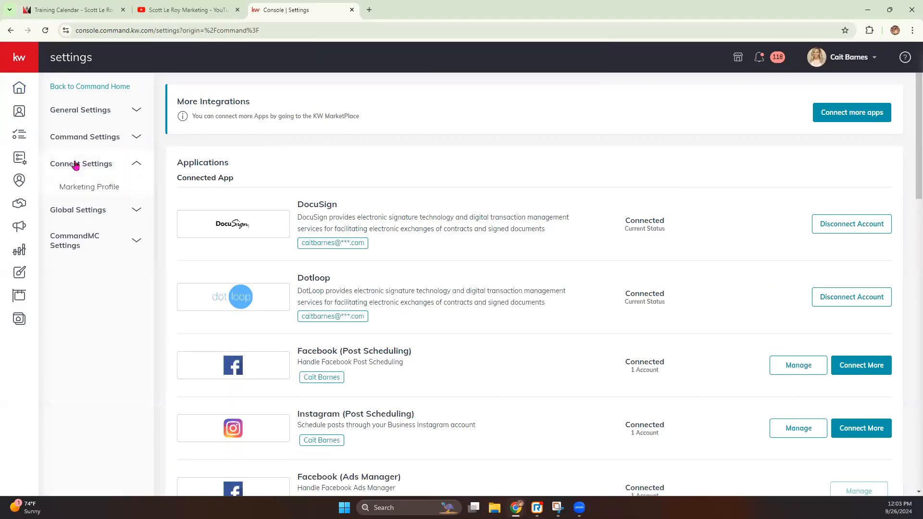
left_click(76, 188)
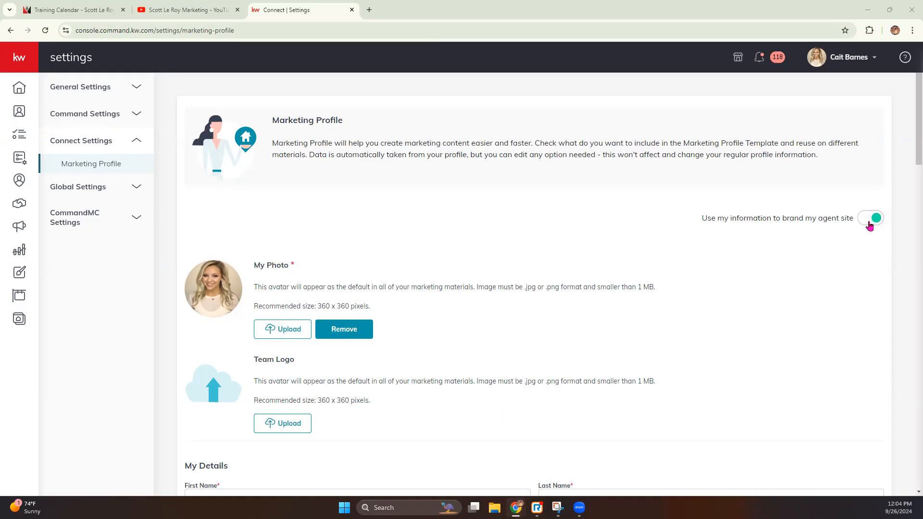
scroll(345, 289, "down", 1)
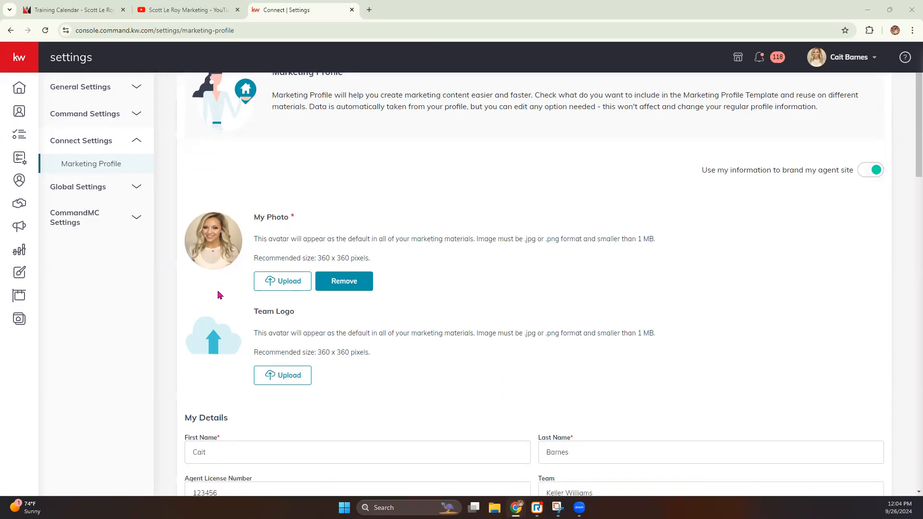
double_click(293, 216)
left_click(338, 224)
left_click_drag(313, 255, 378, 259)
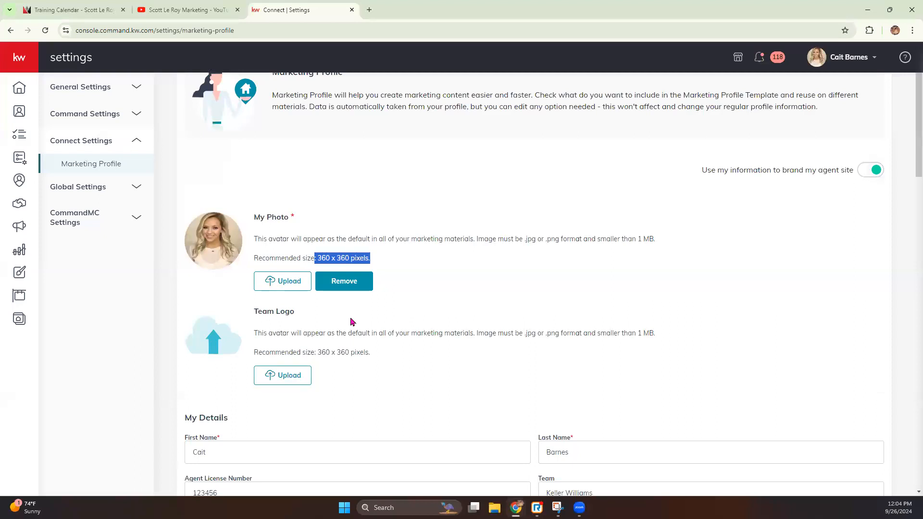
scroll(351, 322, "down", 1)
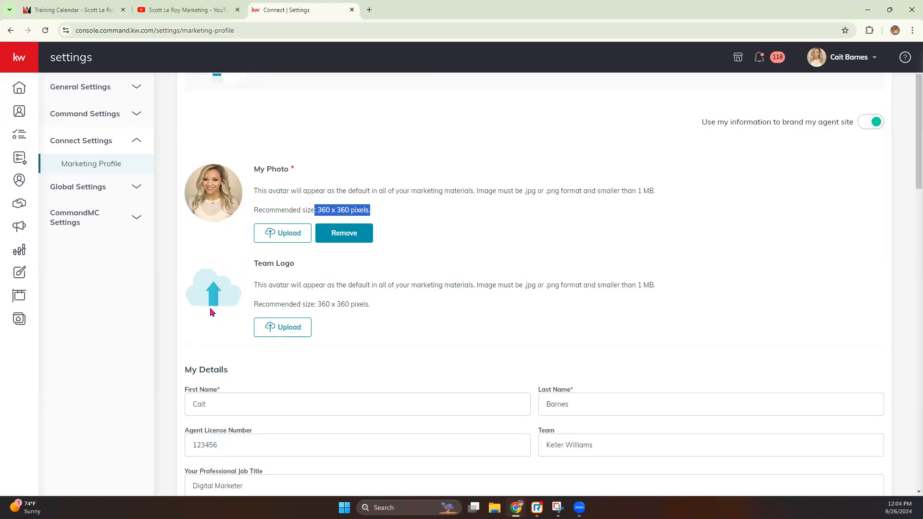
scroll(212, 310, "down", 4)
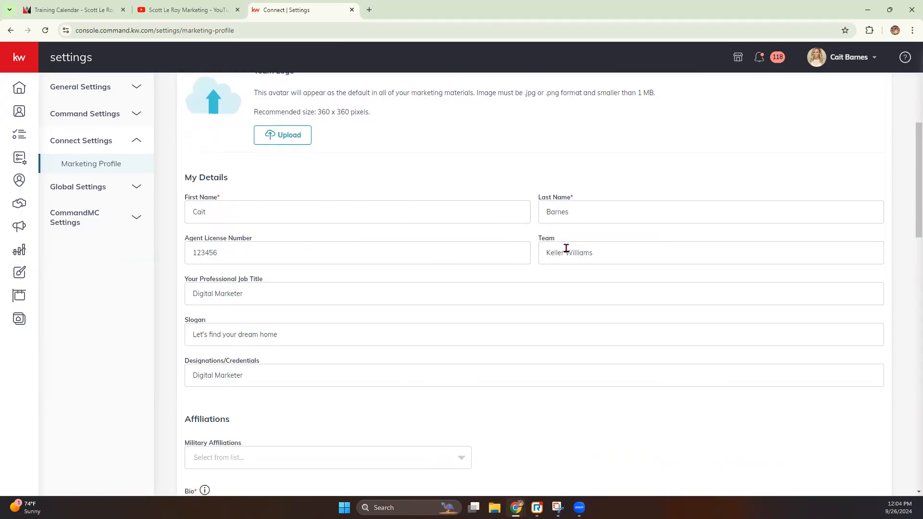
left_click_drag(239, 252, 184, 253)
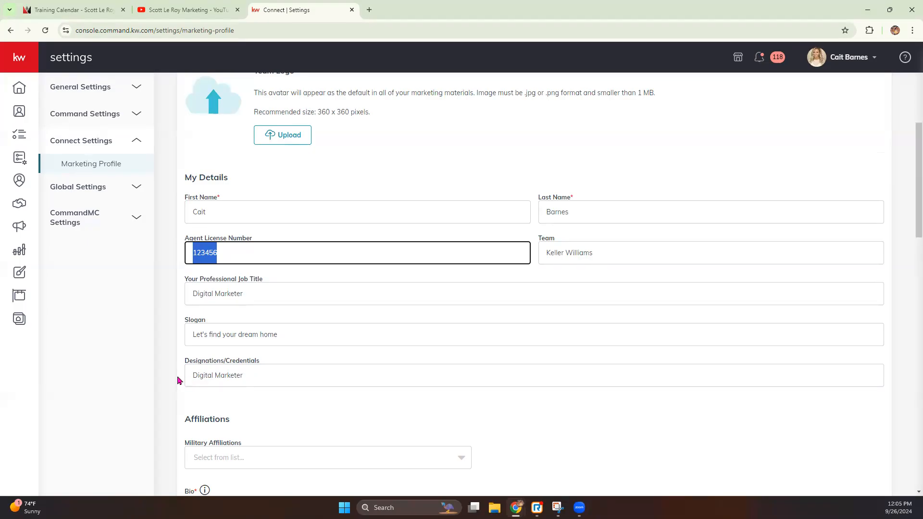
scroll(178, 380, "down", 1)
scroll(181, 372, "down", 1)
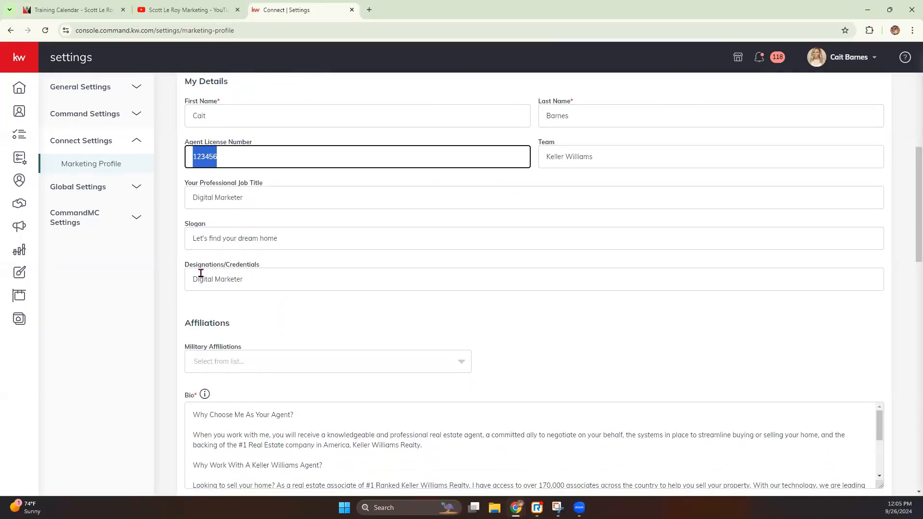
scroll(305, 348, "down", 1)
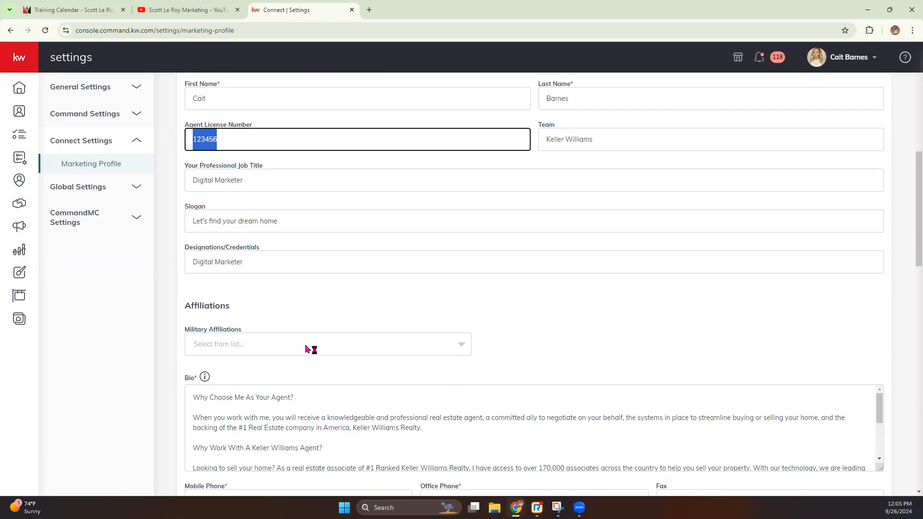
scroll(305, 348, "down", 1)
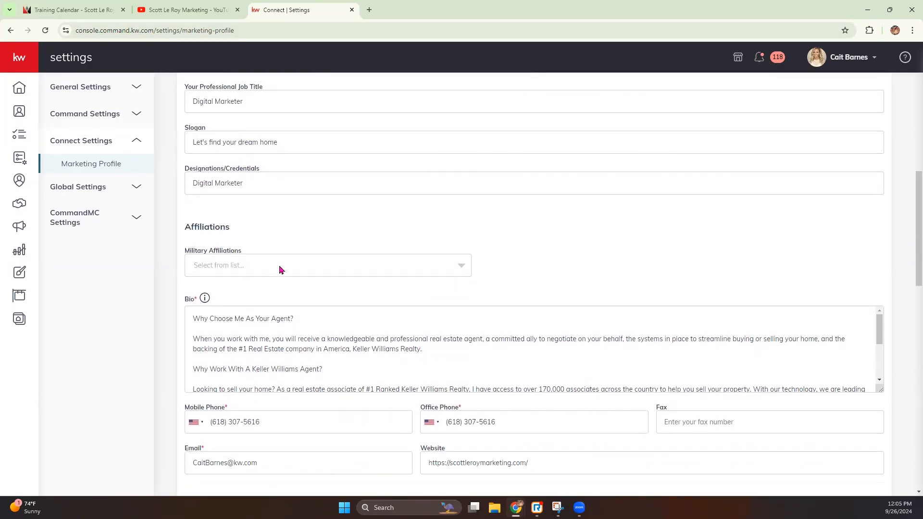
scroll(178, 321, "down", 1)
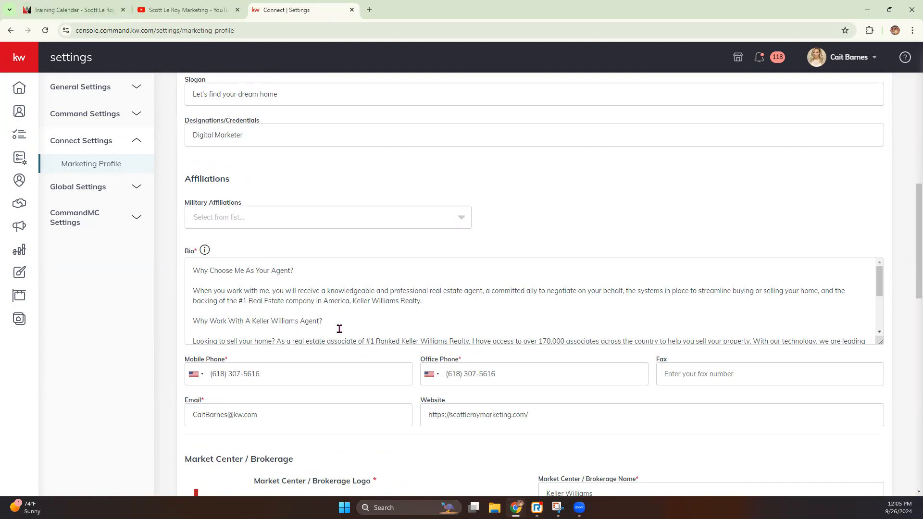
scroll(341, 321, "down", 1)
scroll(276, 348, "down", 2)
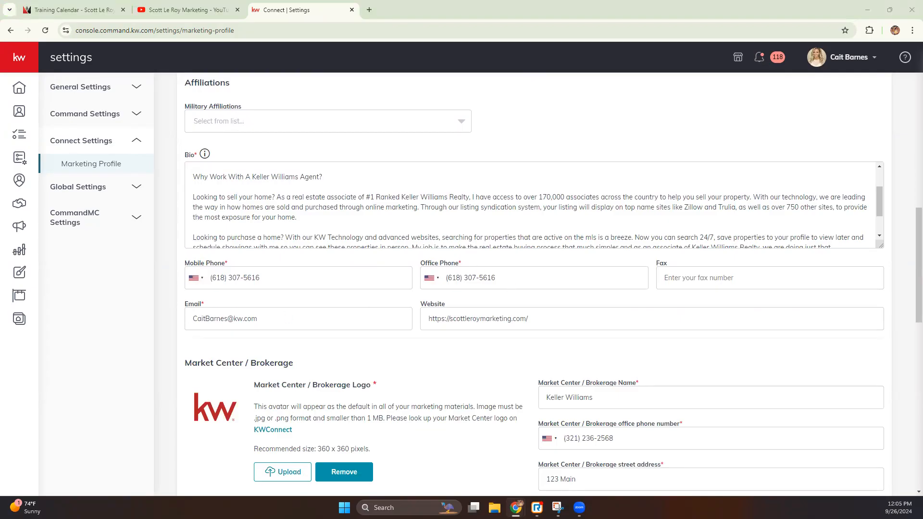
left_click_drag(540, 315, 437, 317)
left_click(580, 306)
left_click_drag(429, 317, 540, 313)
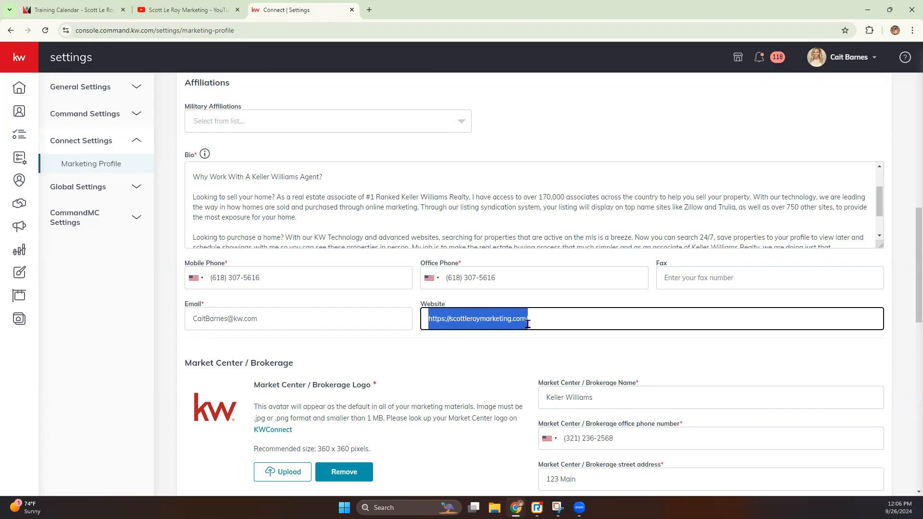
scroll(435, 345, "down", 2)
left_click(395, 339)
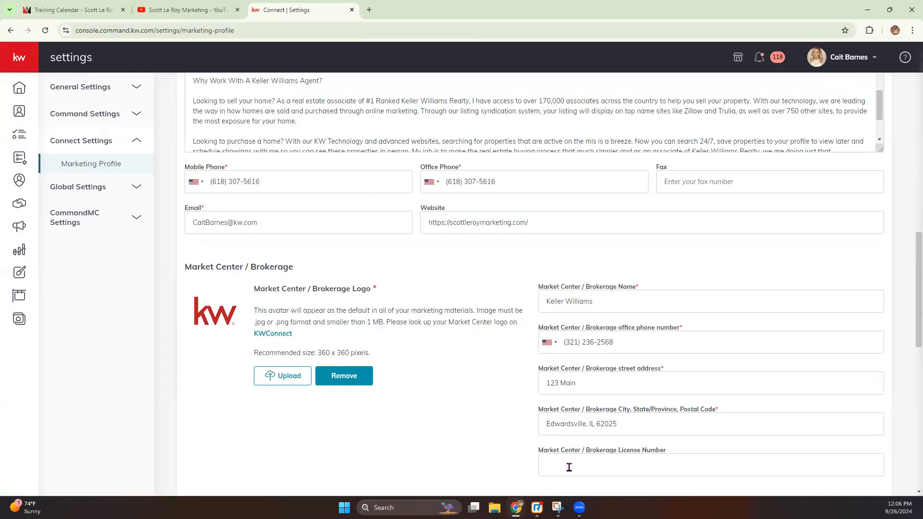
scroll(480, 365, "down", 3)
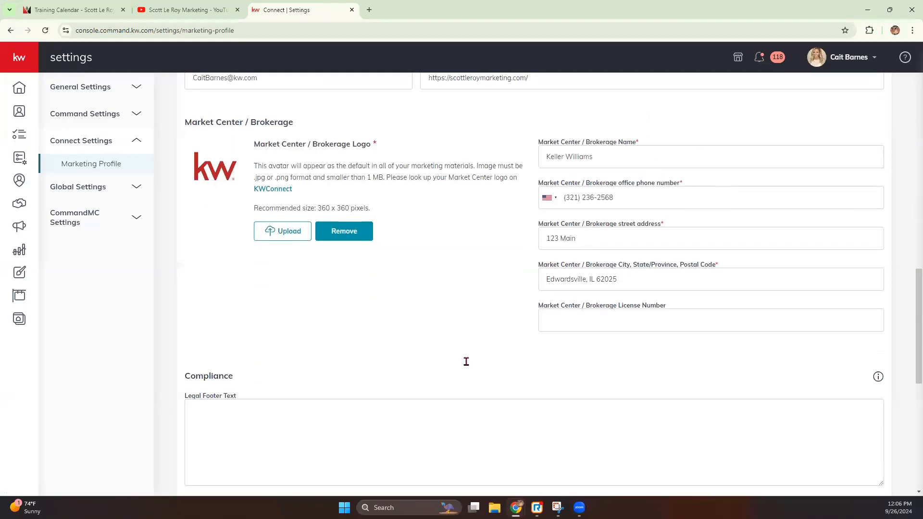
scroll(466, 361, "down", 4)
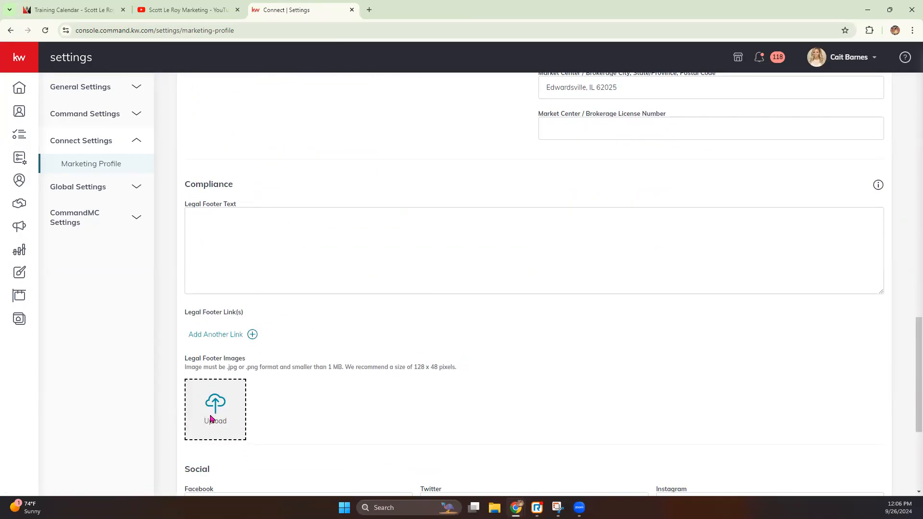
scroll(307, 367, "down", 1)
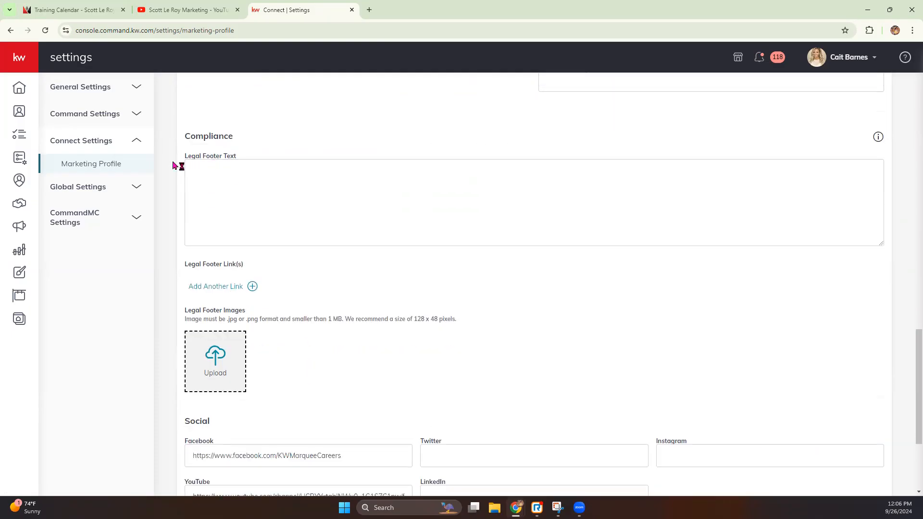
left_click_drag(184, 136, 329, 382)
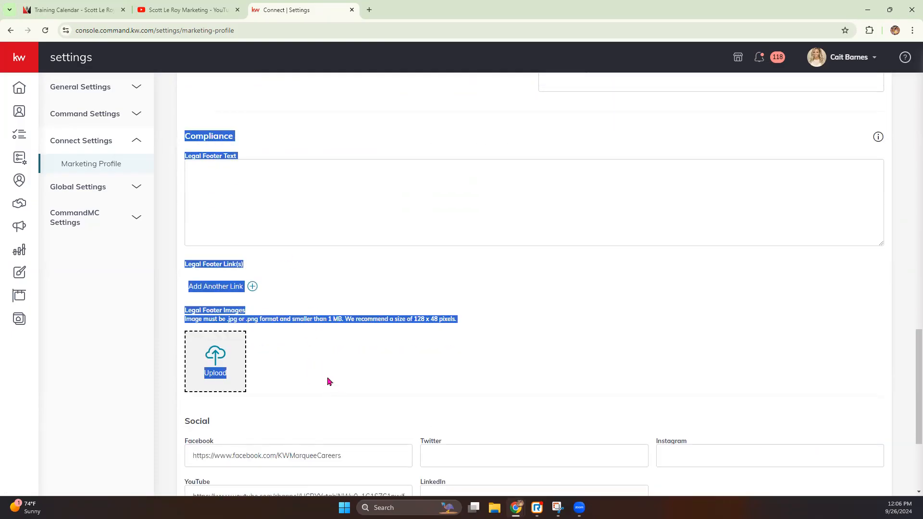
left_click(317, 283)
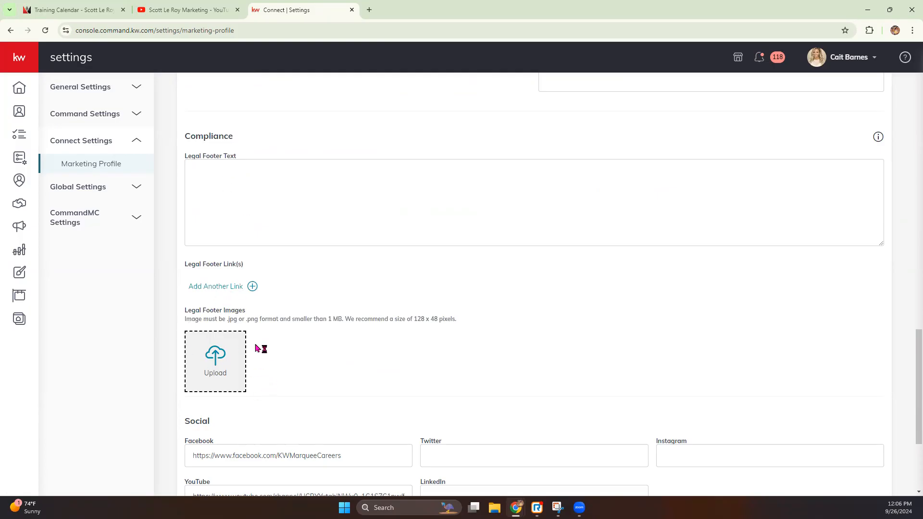
scroll(259, 347, "down", 3)
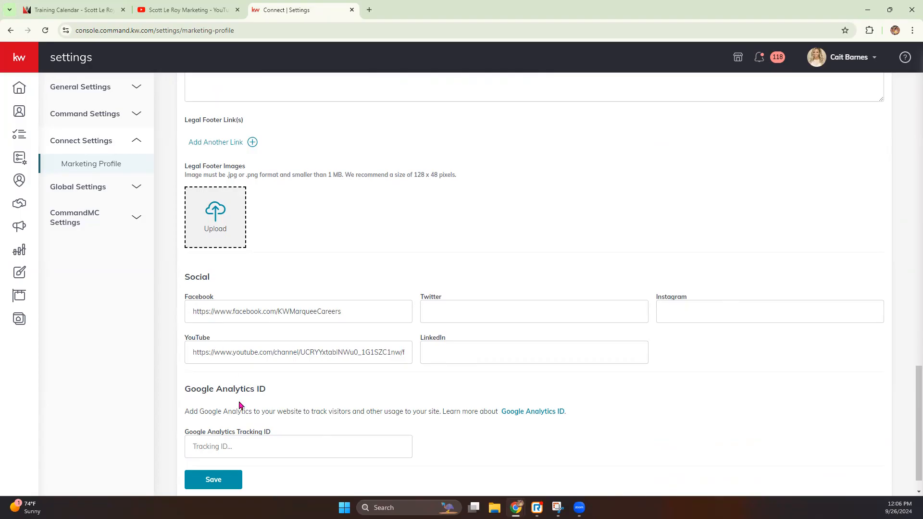
scroll(237, 435, "down", 1)
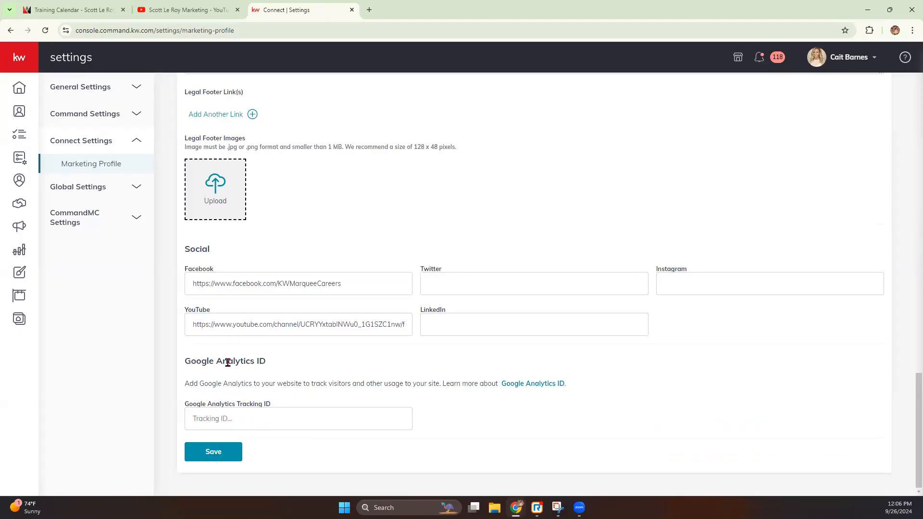
Save the Marketing Profile, dismiss the confirmation, and expand the main sidebar
left_click(209, 459)
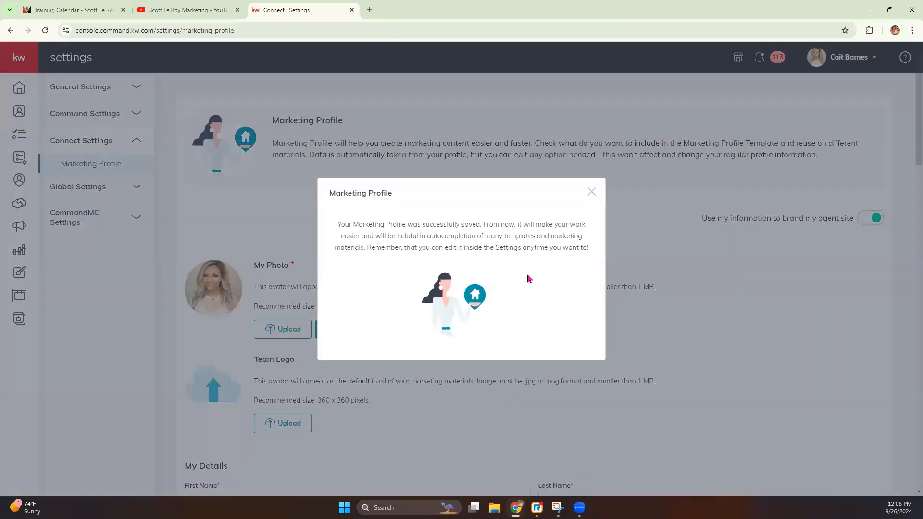
left_click(685, 241)
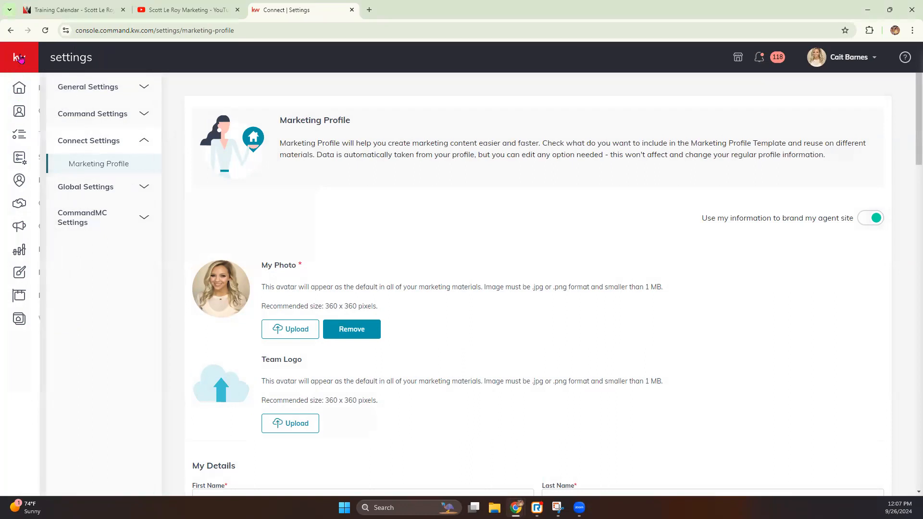
left_click(22, 60)
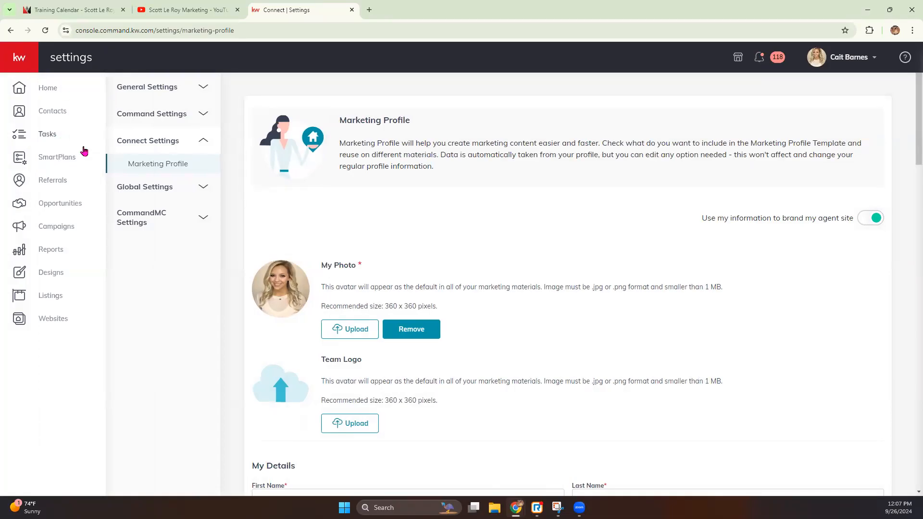
Open the Direct Mail campaigns list, keeping all goals in the goal filter
left_click(50, 232)
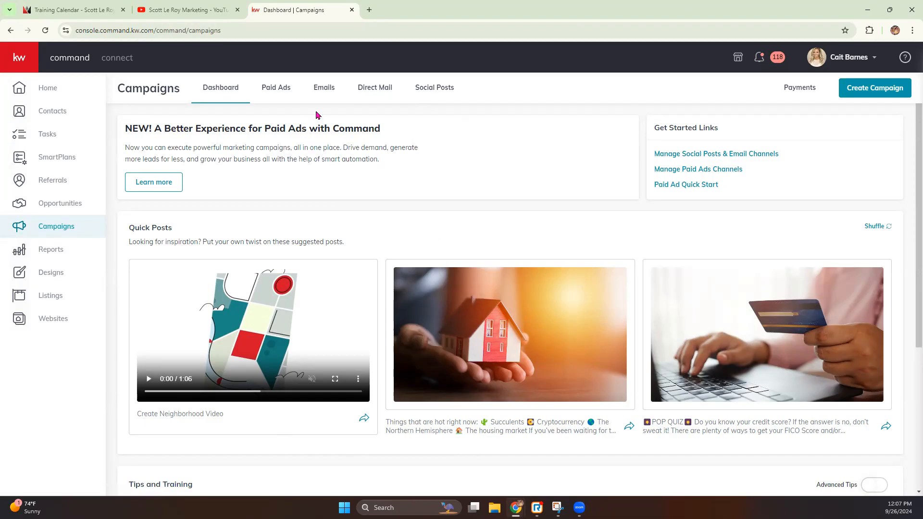
left_click(378, 91)
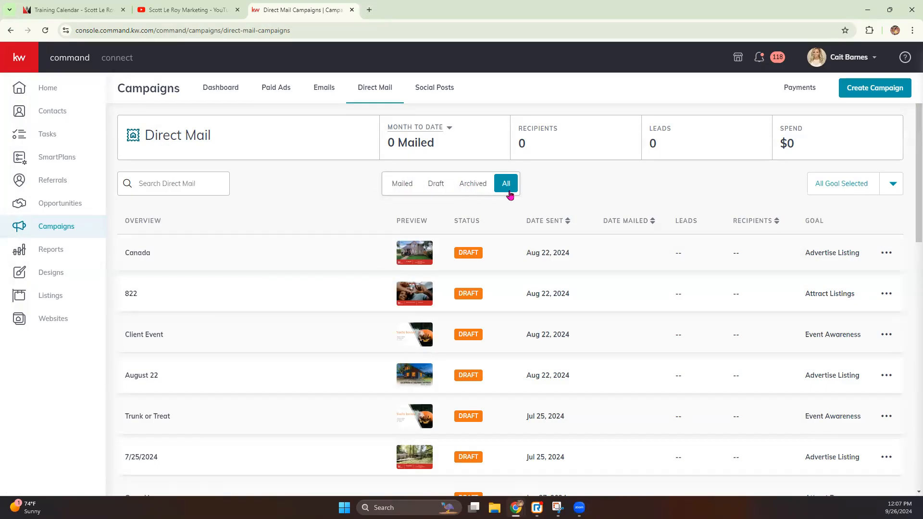
left_click(889, 192)
scroll(830, 268, "down", 2)
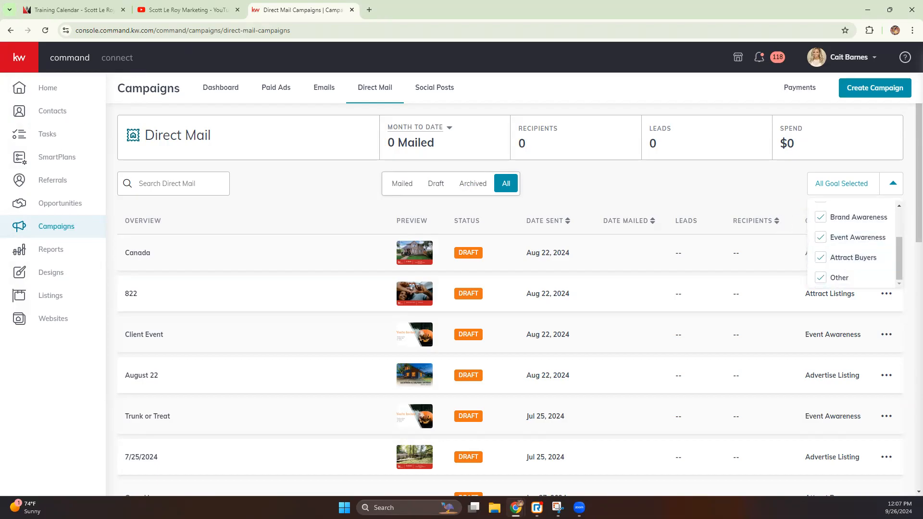
left_click(739, 181)
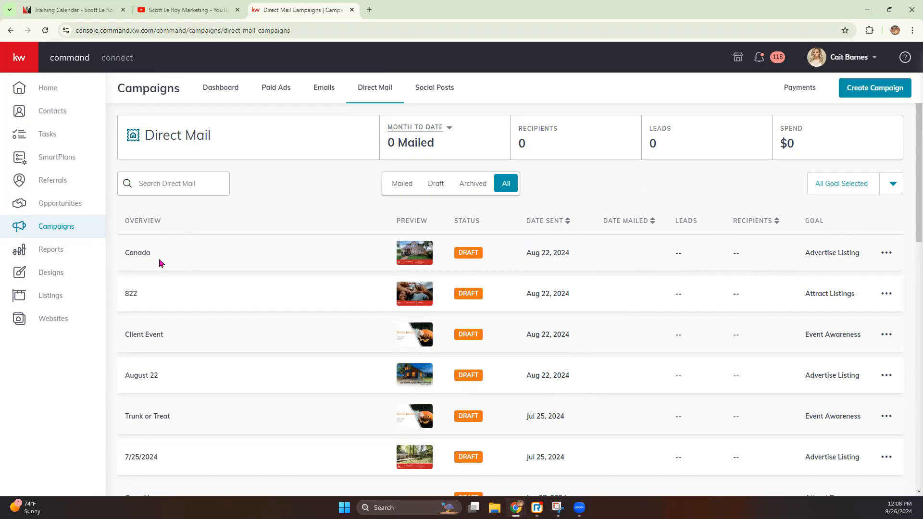
Check the Canada campaign's action menu, then show 50 campaigns per page
left_click(890, 255)
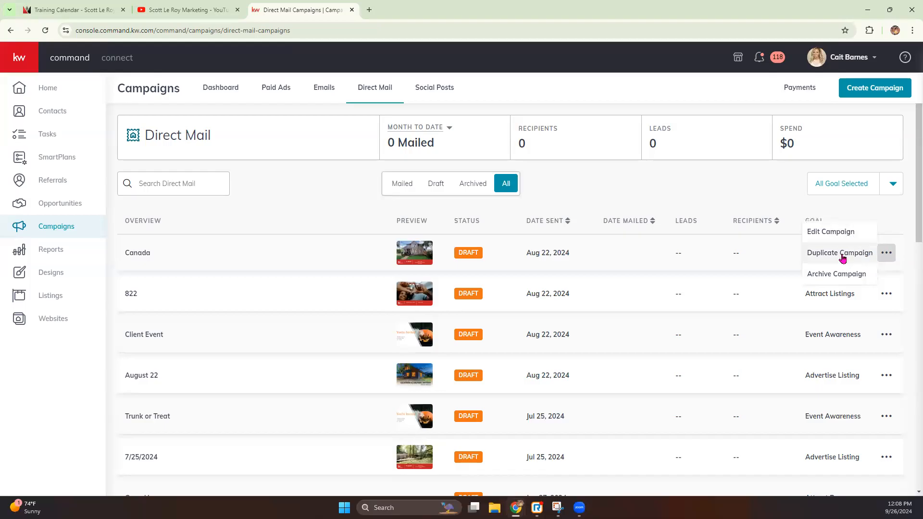
left_click(661, 202)
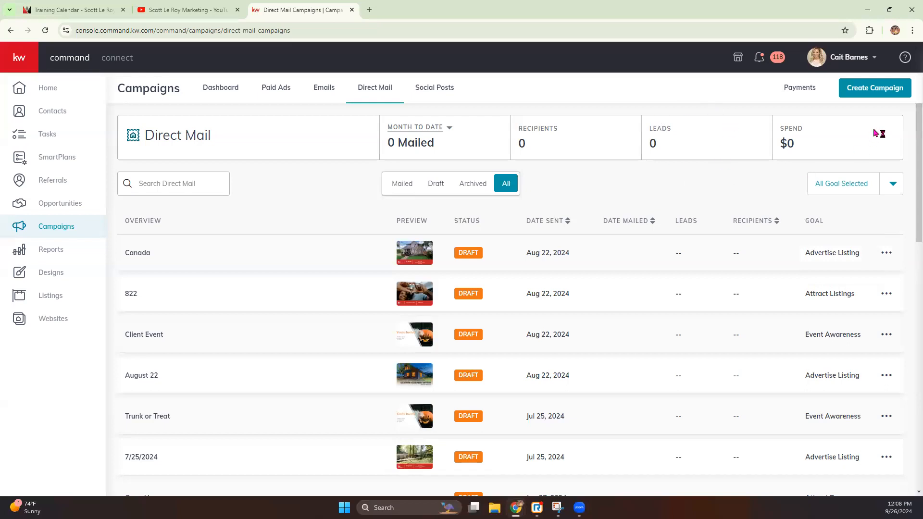
scroll(717, 267, "down", 5)
scroll(718, 267, "down", 6)
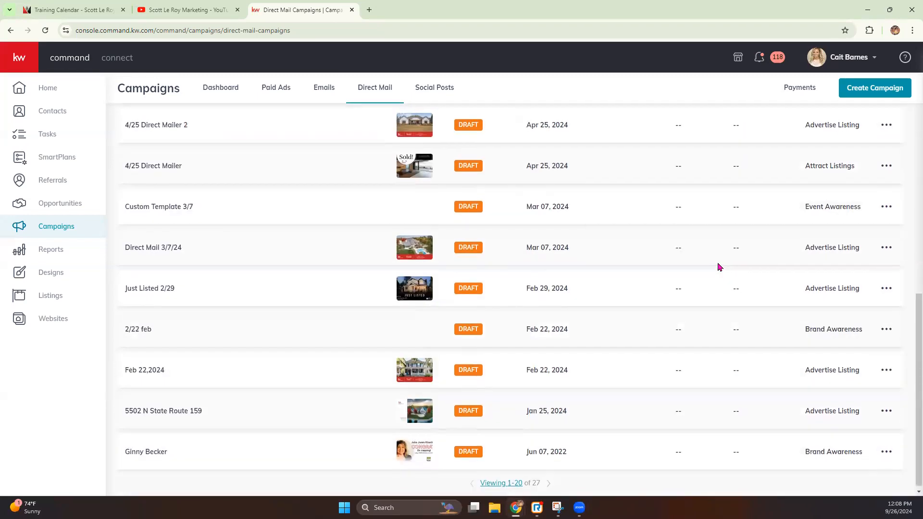
left_click(513, 480)
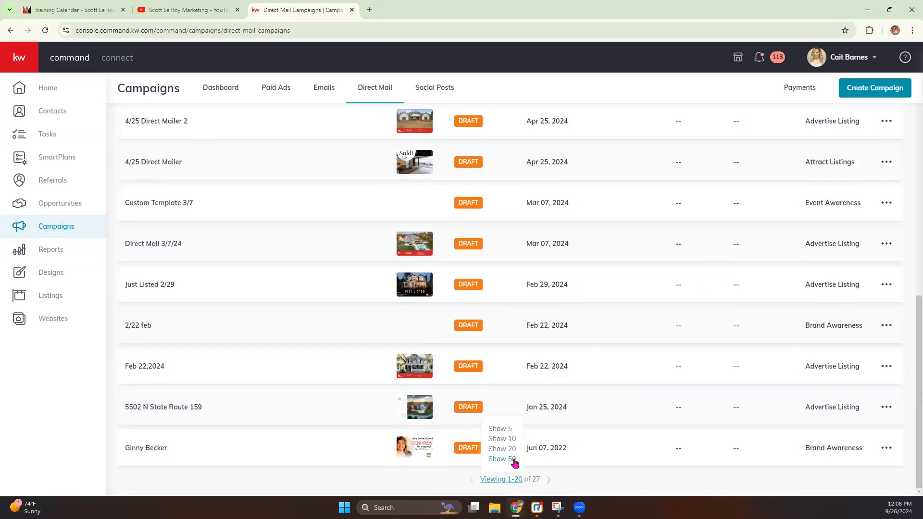
left_click(502, 459)
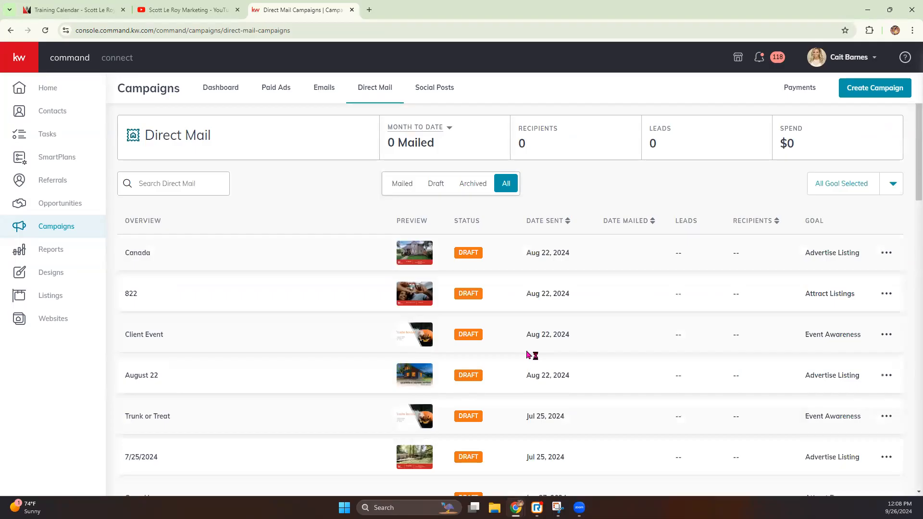
Create a Direct Mail campaign named 'September 26th' with the Advertise Listing goal
left_click(859, 91)
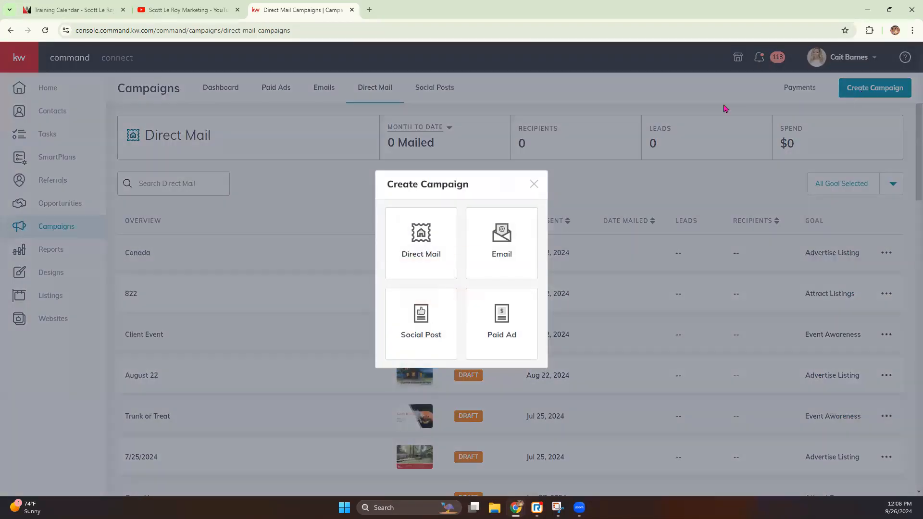
left_click(414, 237)
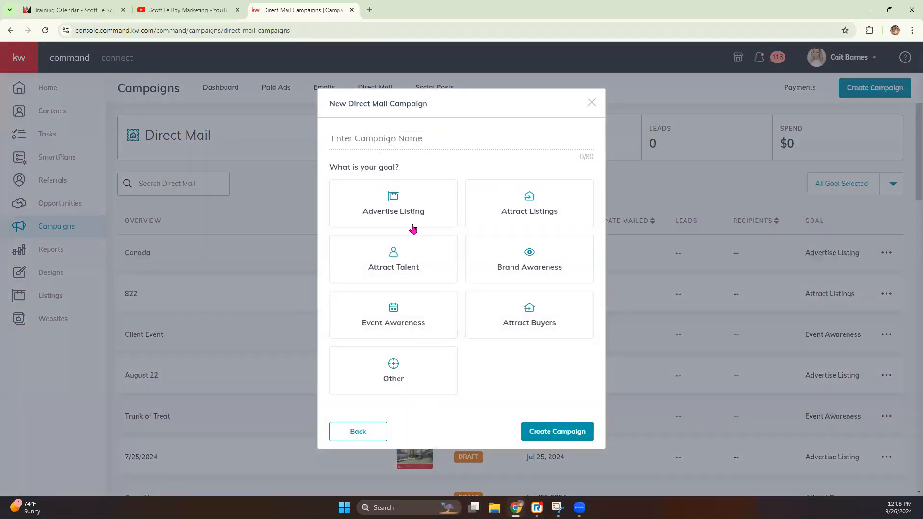
left_click(361, 137)
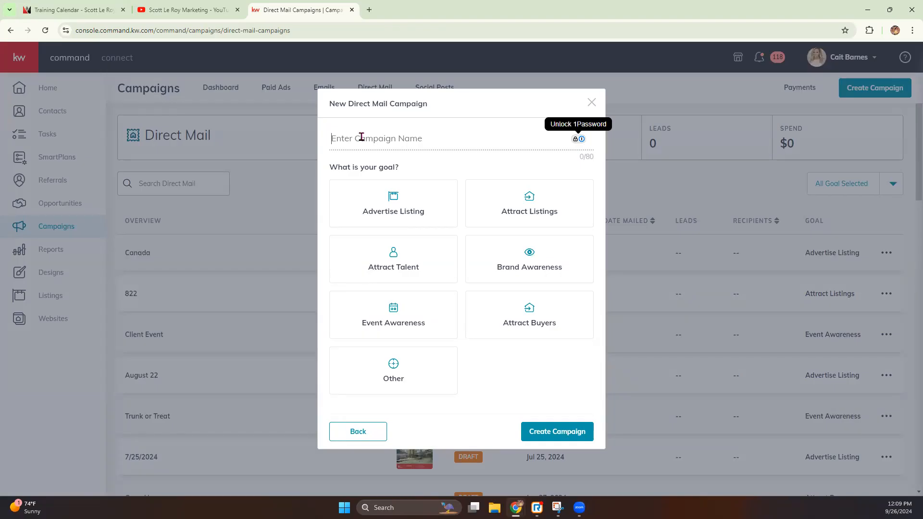
type("Septem")
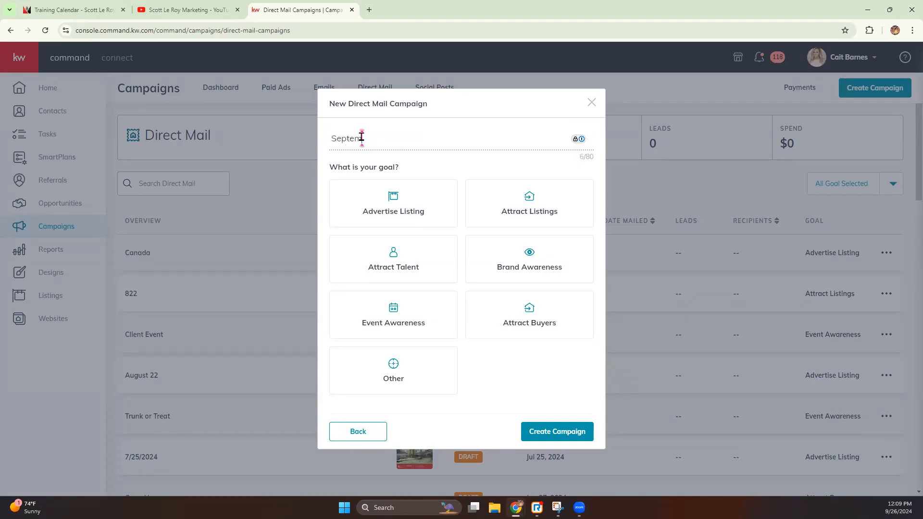
type("ber 26th")
left_click(393, 202)
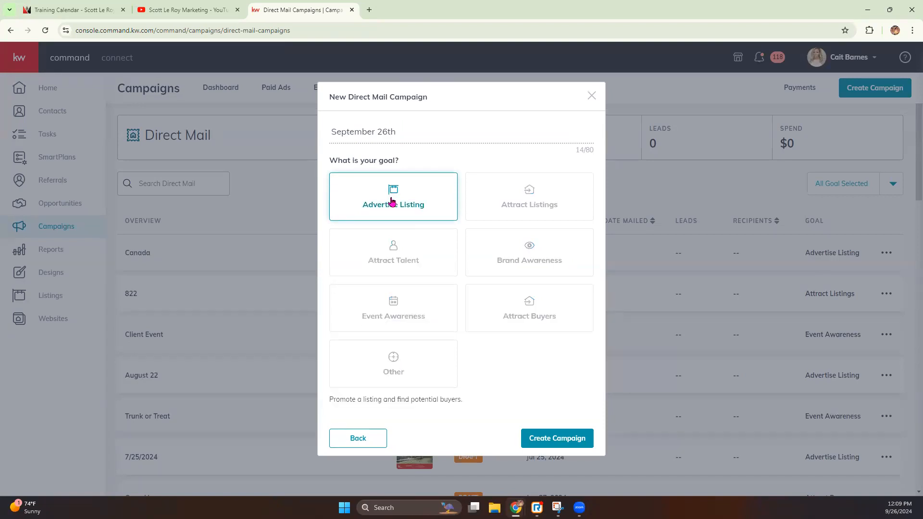
left_click(554, 439)
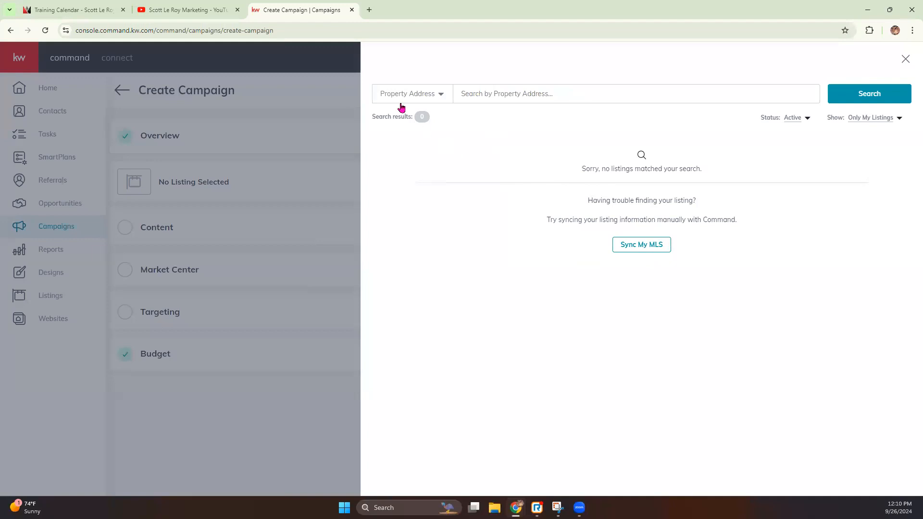
Keep status Active and widen the listing search to All Listings (10000 results)
left_click(423, 95)
left_click(790, 120)
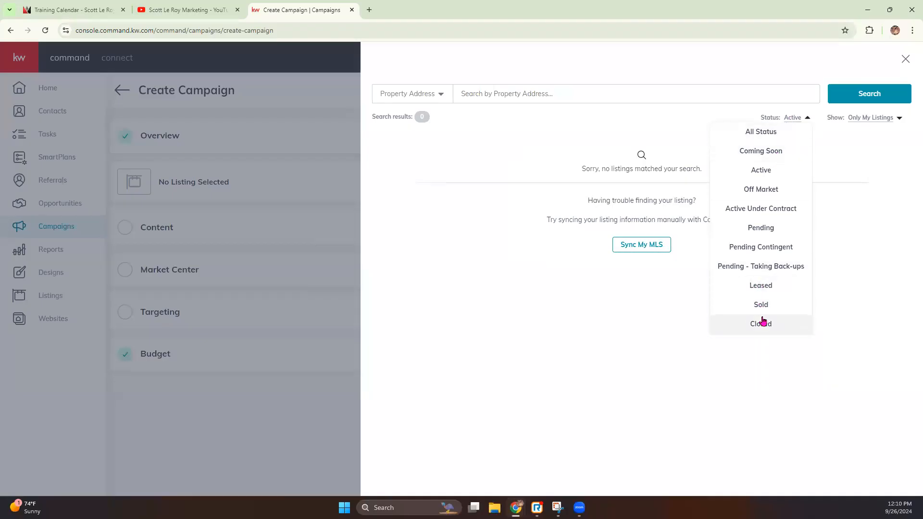
left_click(877, 128)
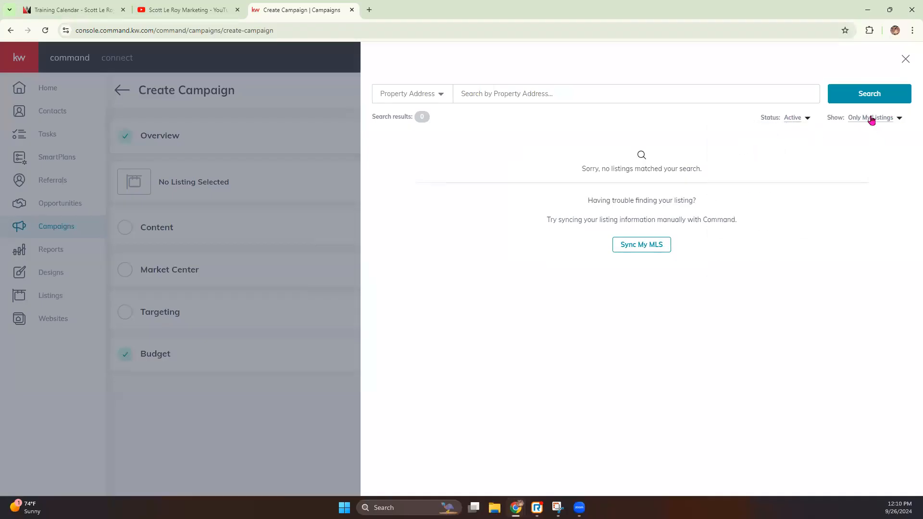
left_click(872, 120)
left_click(866, 130)
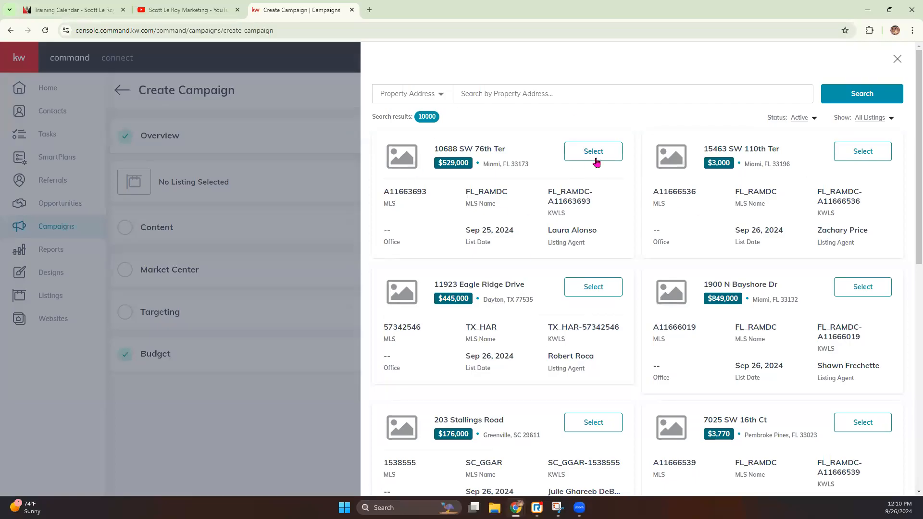
left_click(440, 96)
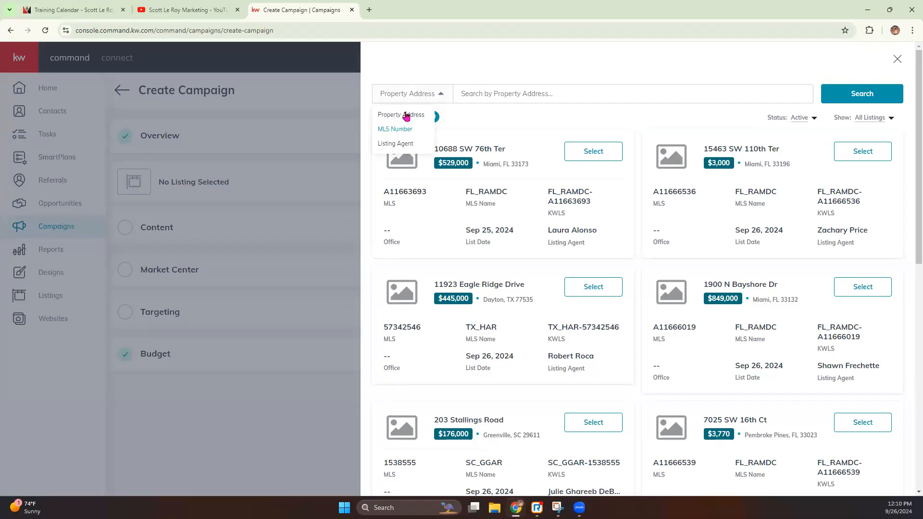
Search listings by address for '123 main' and select 123 Main Street, Bishop's Falls
left_click(478, 95)
left_click(479, 98)
type("1")
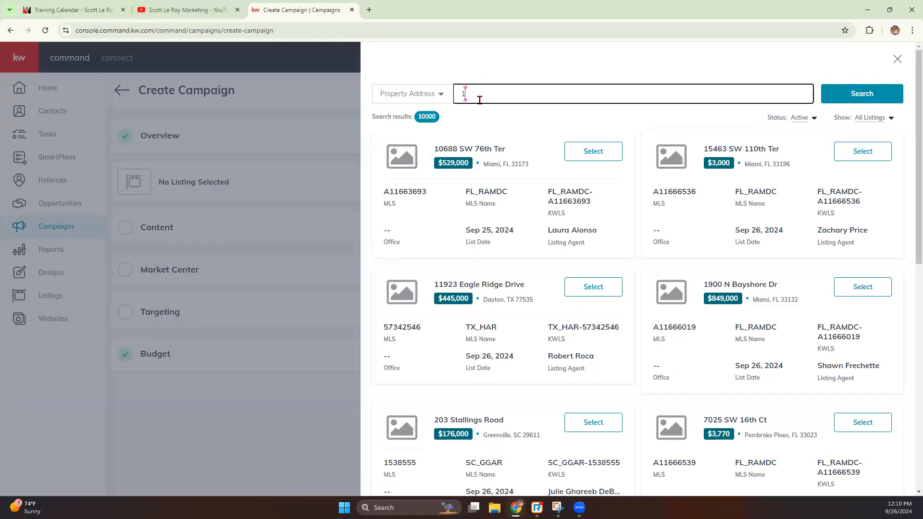
type("23 address")
double_click(479, 99)
type("main")
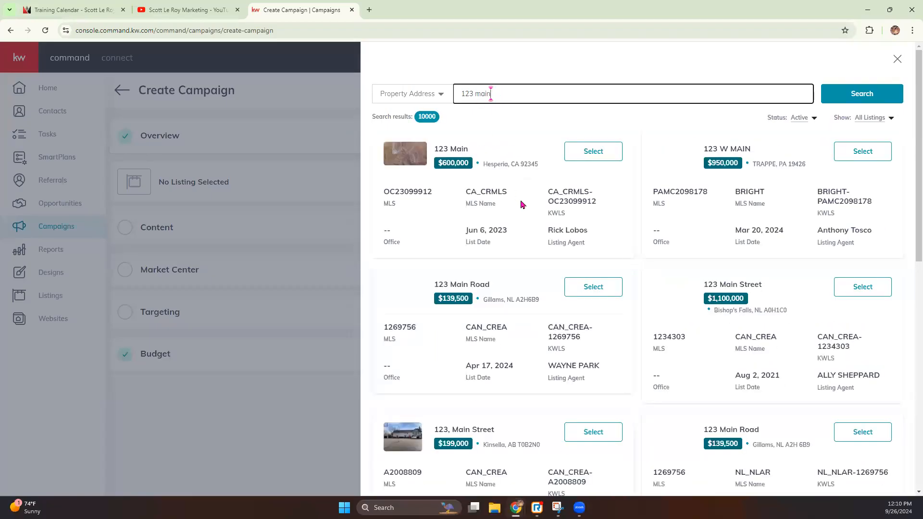
scroll(652, 282, "down", 10)
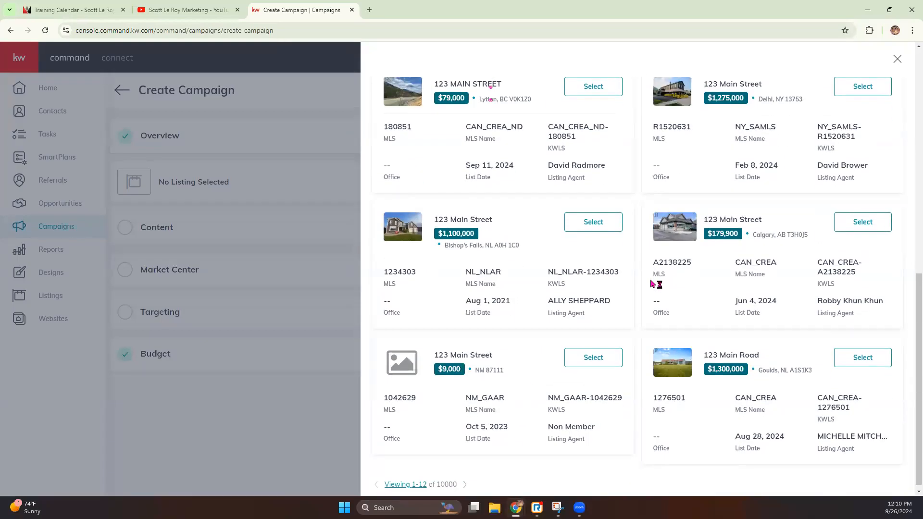
left_click(593, 217)
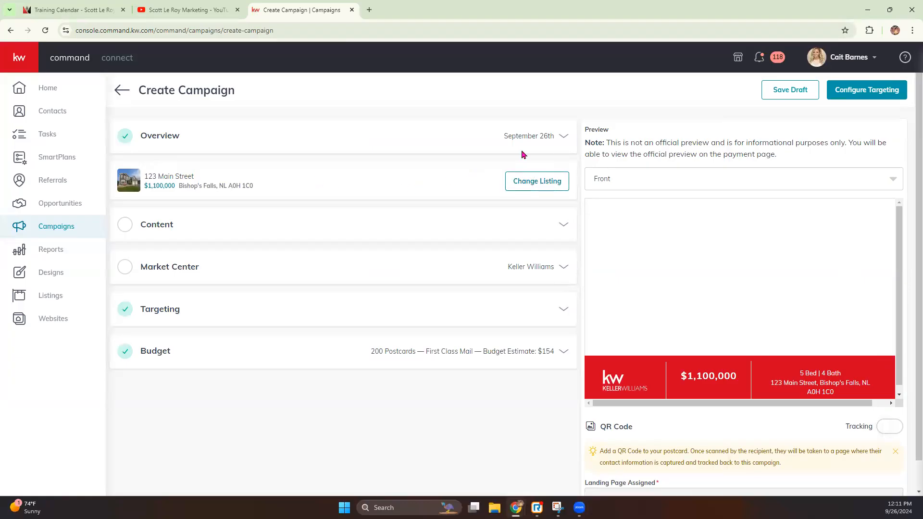
left_click(566, 136)
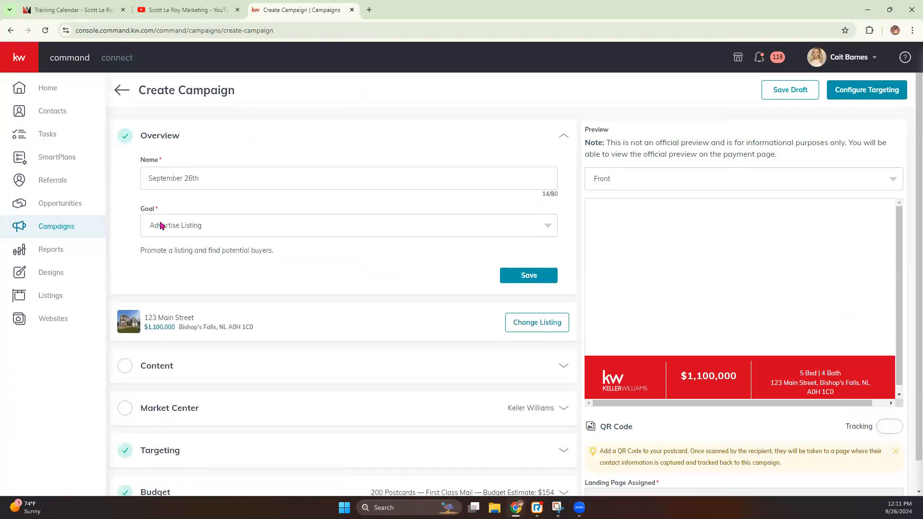
left_click(563, 137)
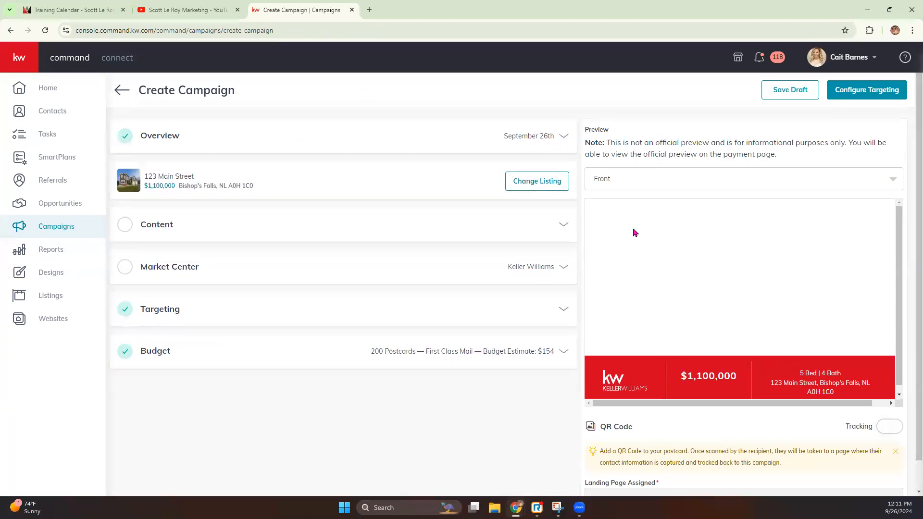
scroll(636, 240, "down", 1)
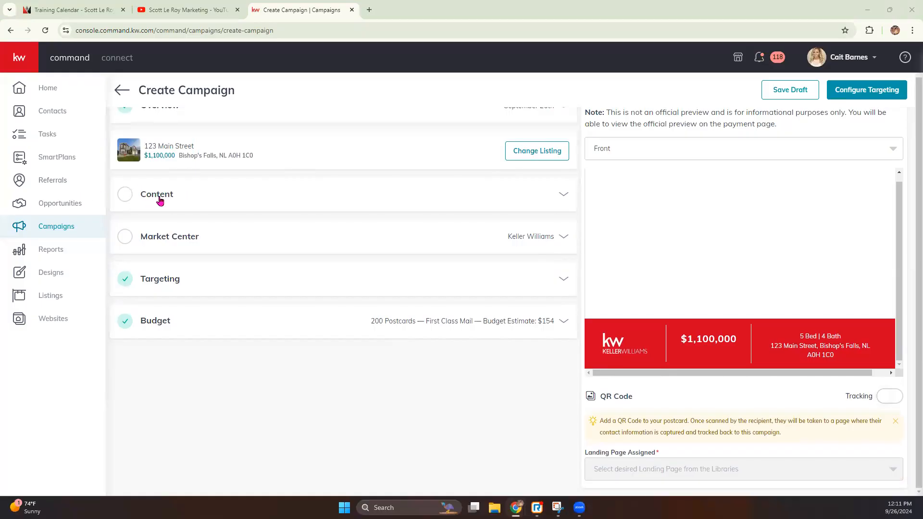
Expand the postcard Content settings and keep the Compact Template
left_click(564, 195)
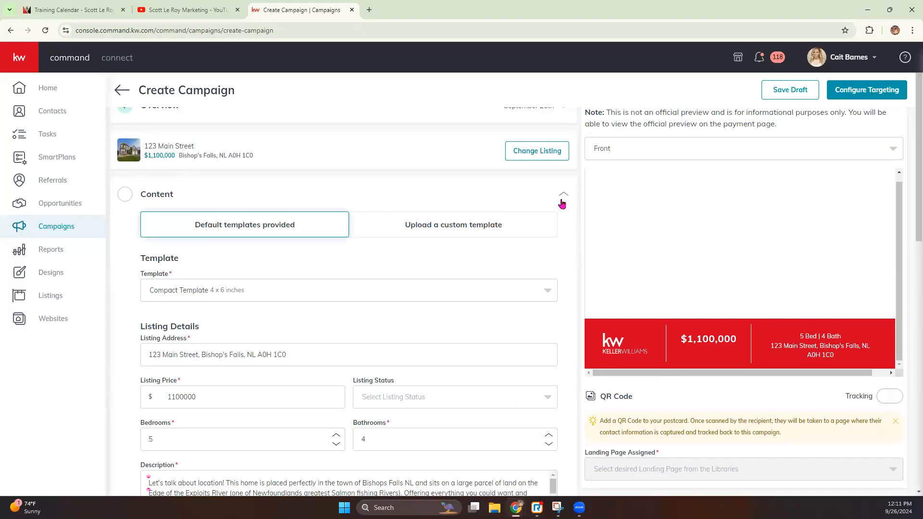
scroll(561, 204, "down", 1)
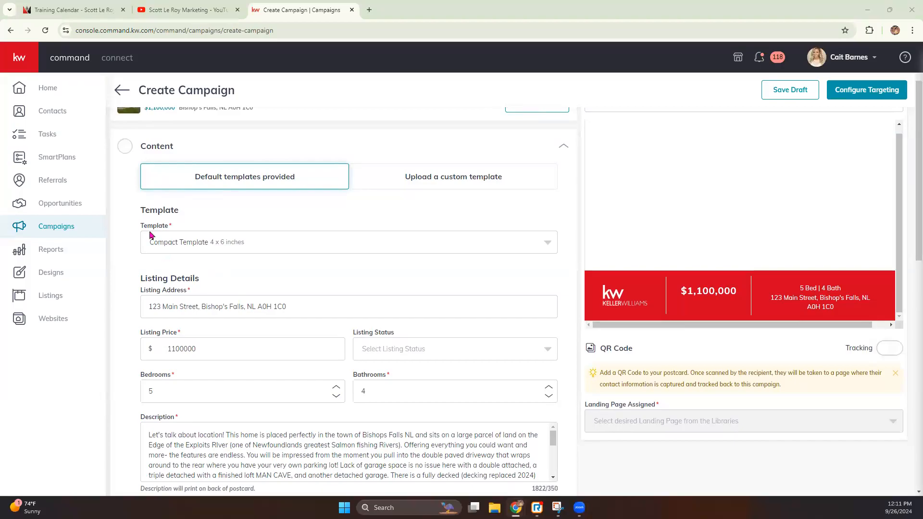
left_click(202, 247)
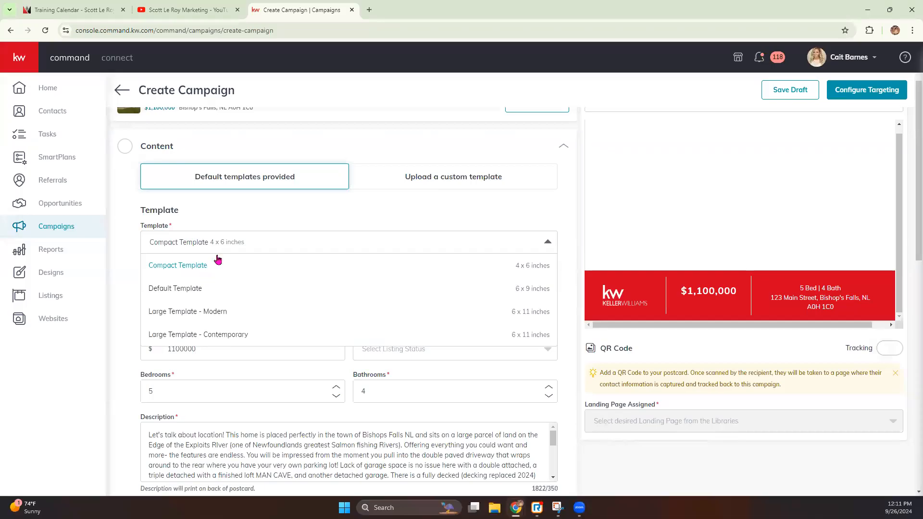
left_click(245, 226)
scroll(235, 229, "down", 1)
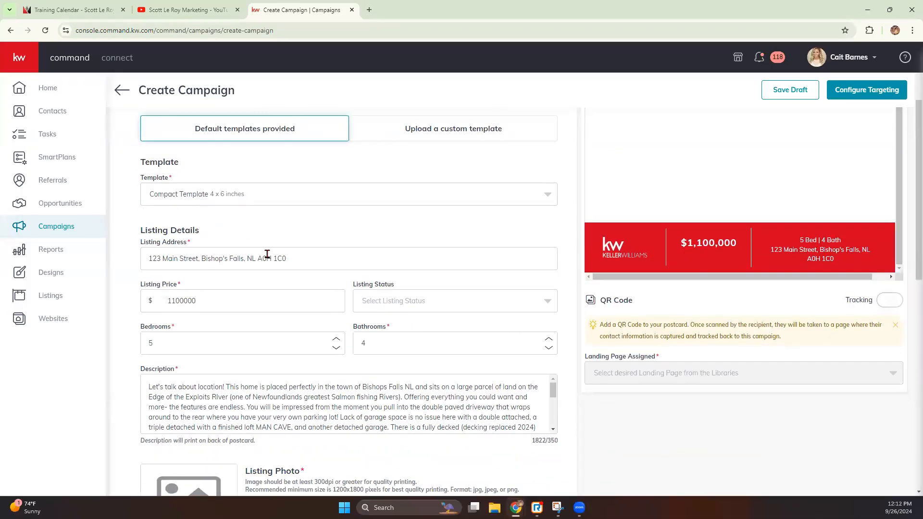
Confirm the listing price 1100000 and set the listing status to JUST SOLD
left_click_drag(147, 259, 319, 265)
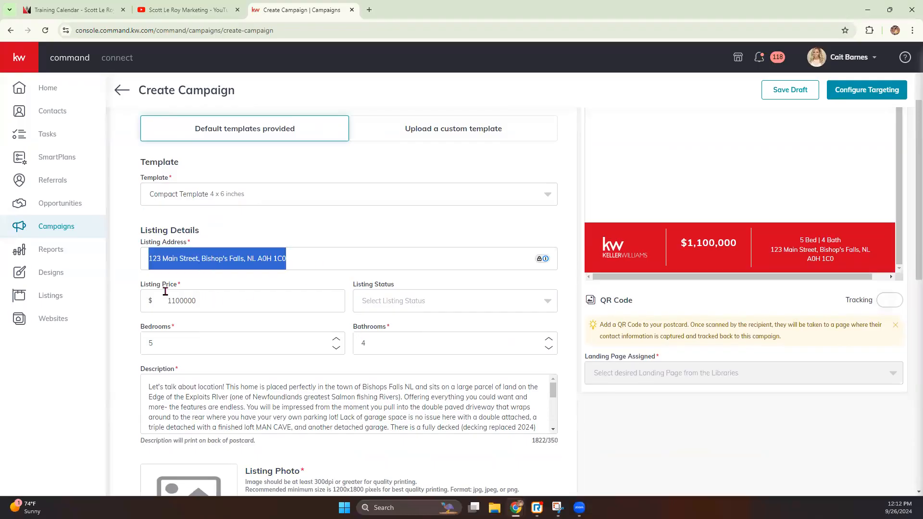
left_click_drag(165, 301, 247, 300)
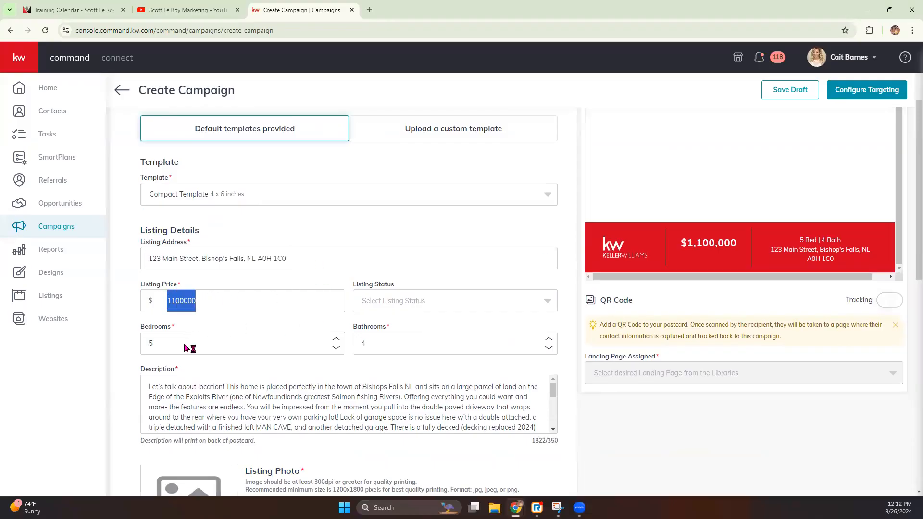
left_click(248, 346)
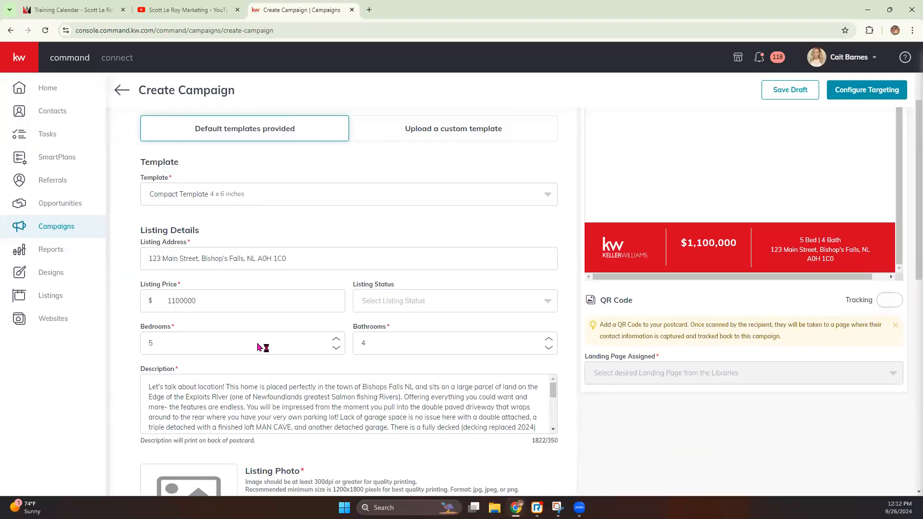
left_click(378, 302)
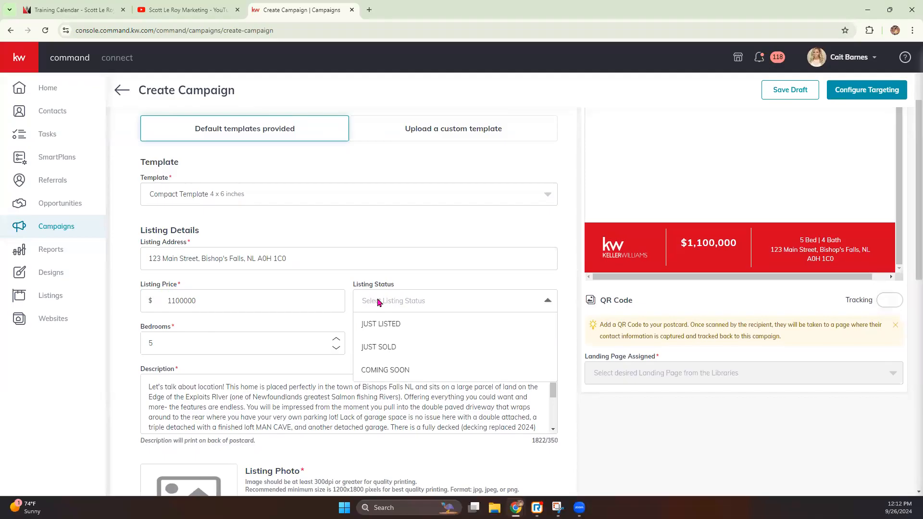
left_click(382, 350)
Delete the description after its second sentence, leaving 213 of 350 characters
scroll(327, 324, "down", 3)
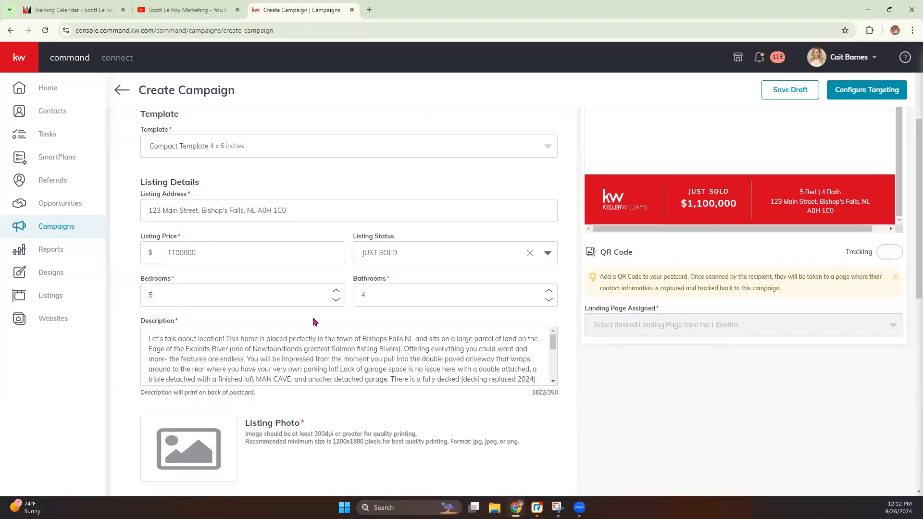
left_click_drag(145, 242, 532, 298)
left_click(532, 274)
scroll(532, 276, "down", 2)
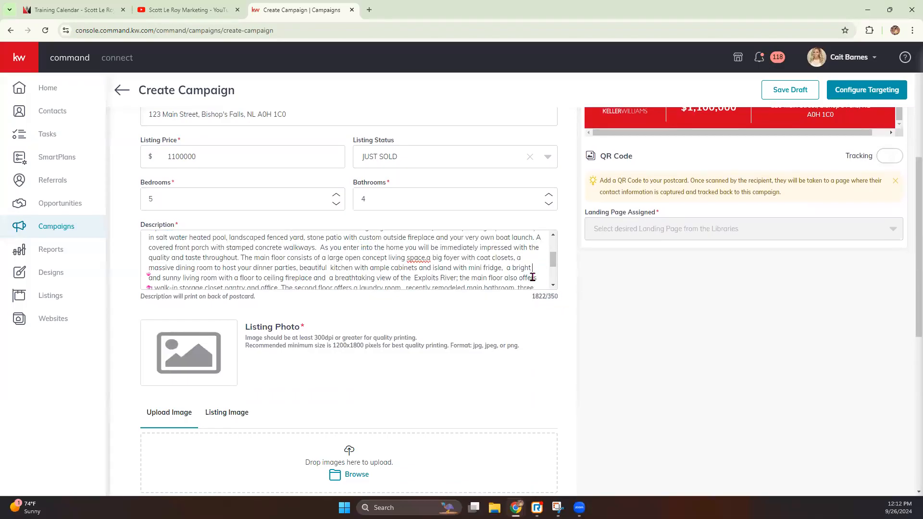
left_click_drag(455, 278, 401, 253)
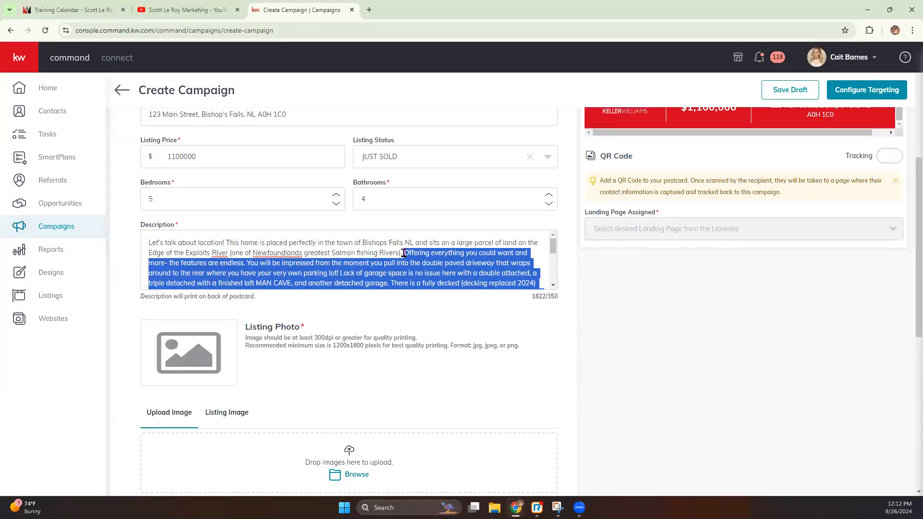
key("BackSpace")
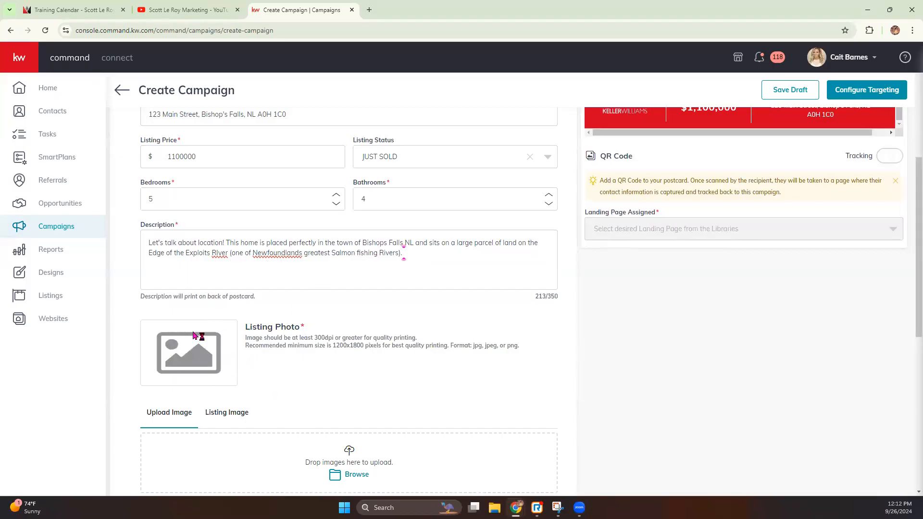
scroll(195, 355, "down", 1)
scroll(195, 358, "down", 2)
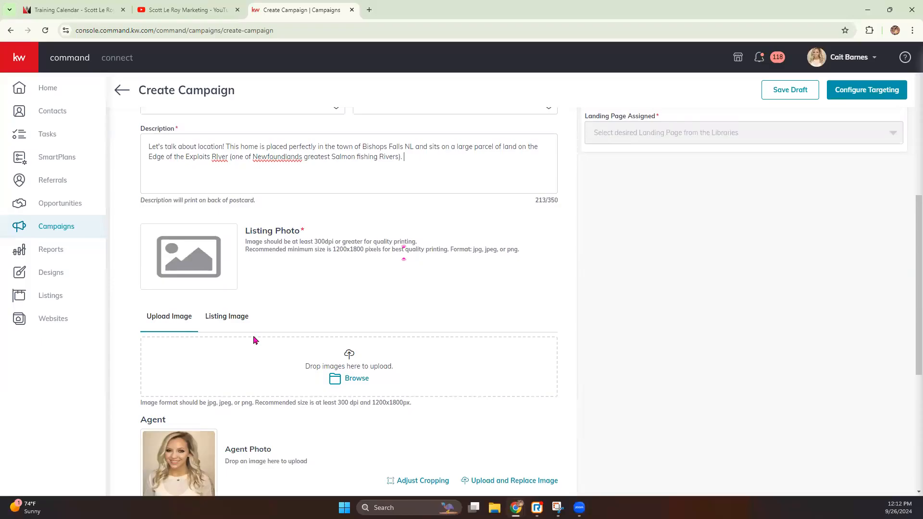
Choose the second house-exterior thumbnail under Listing Image as the postcard's listing photo
left_click(234, 316)
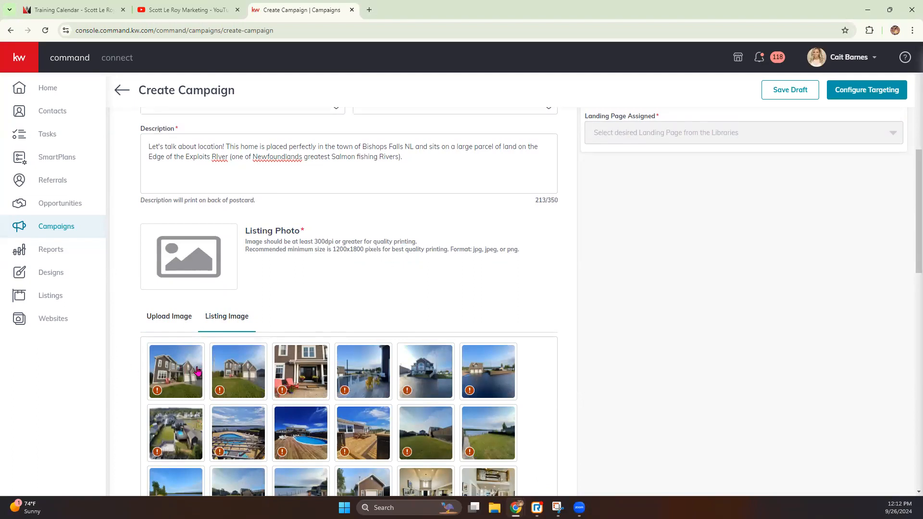
left_click(236, 378)
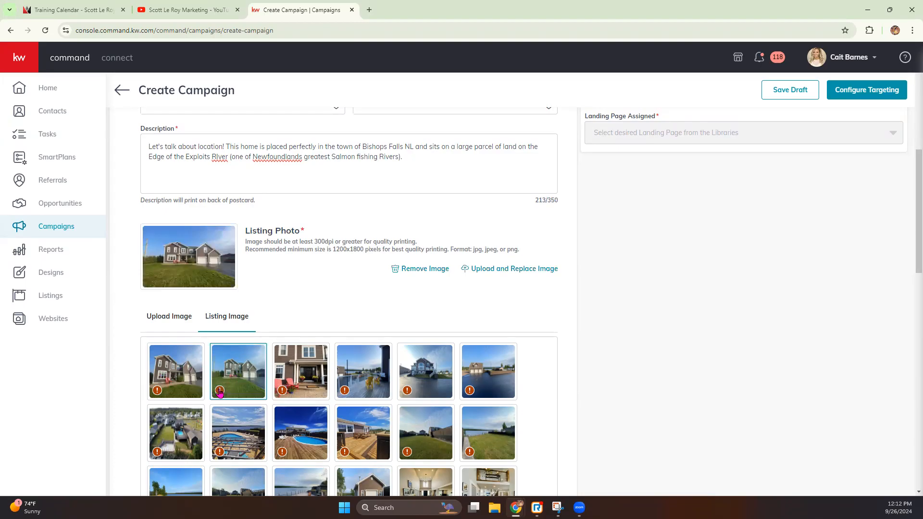
scroll(219, 392, "down", 6)
scroll(220, 392, "up", 4)
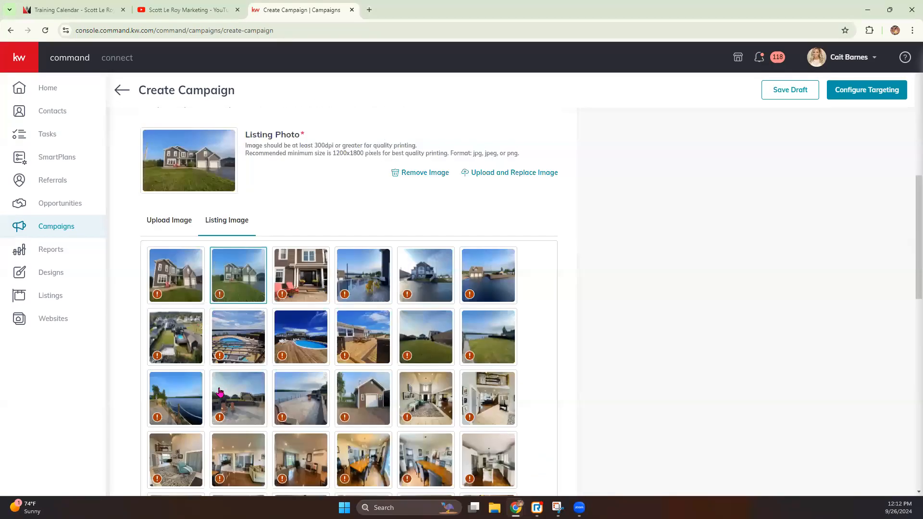
scroll(220, 391, "up", 2)
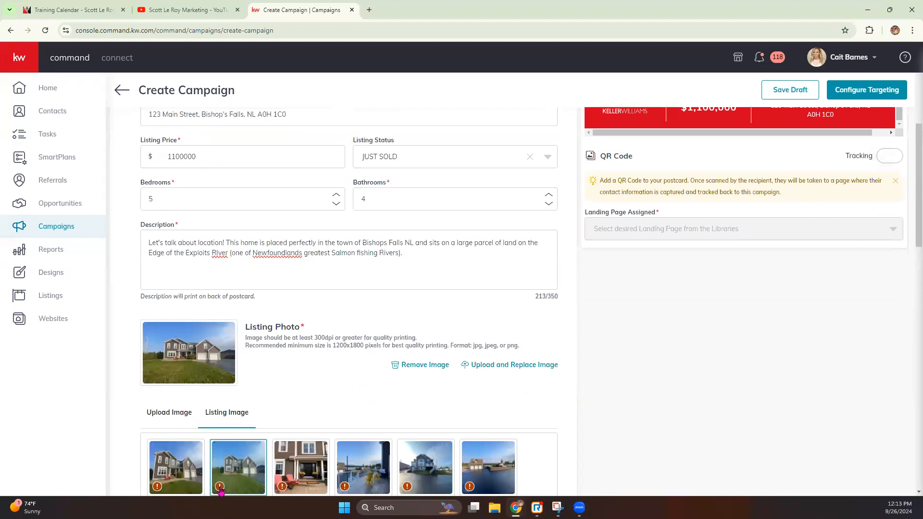
scroll(551, 357, "up", 3)
scroll(551, 356, "up", 2)
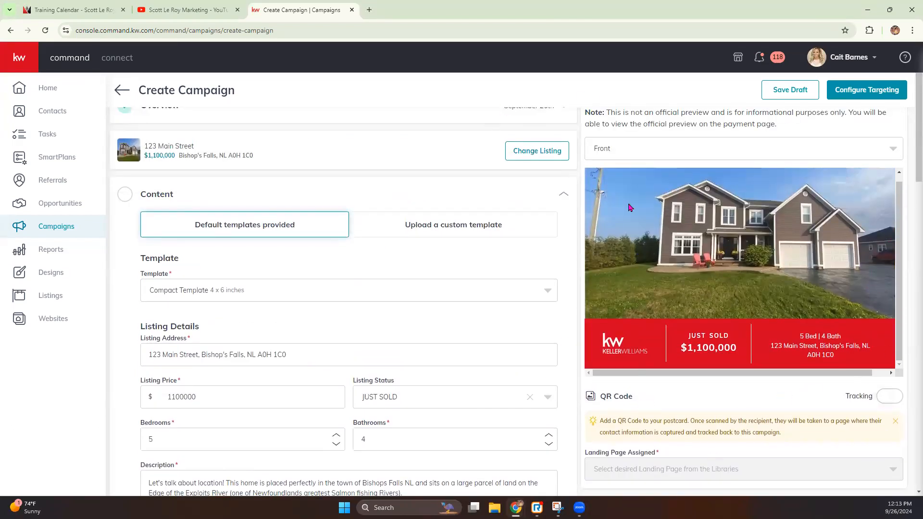
scroll(262, 385, "down", 4)
scroll(587, 315, "up", 5)
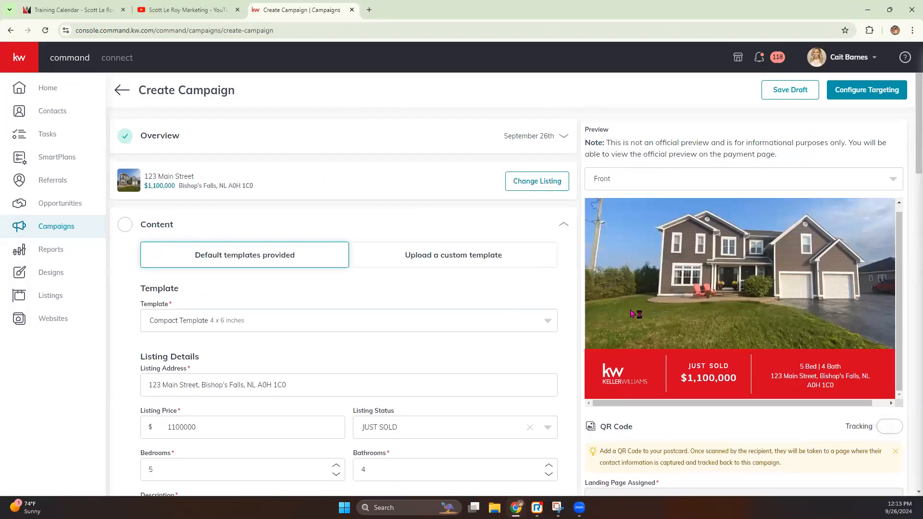
scroll(503, 332, "down", 5)
scroll(204, 409, "down", 3)
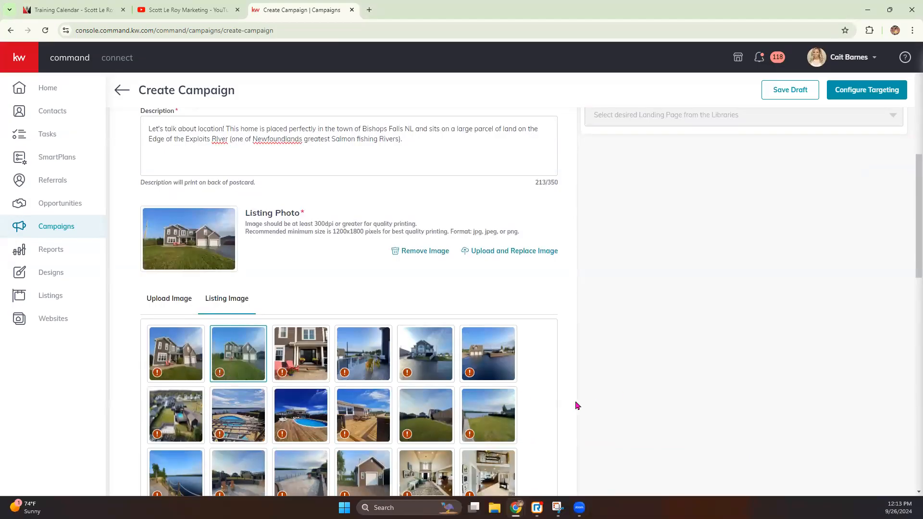
scroll(576, 405, "up", 8)
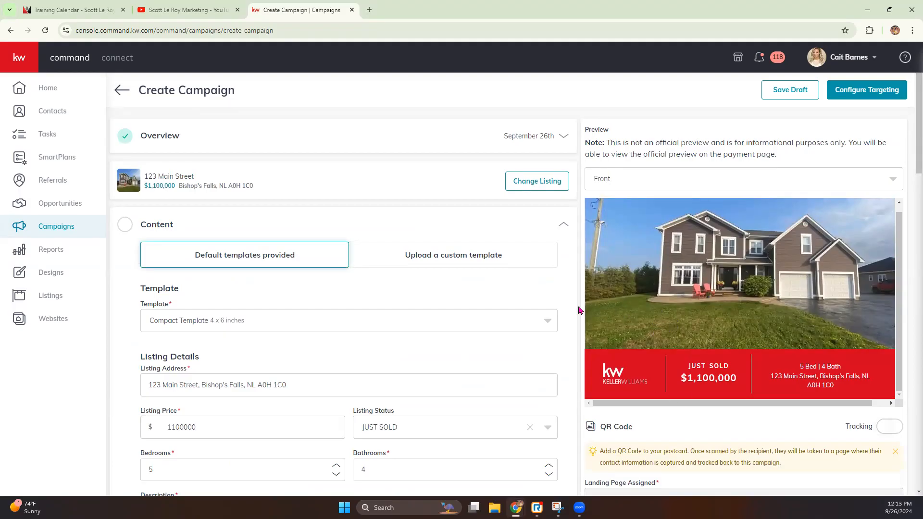
scroll(631, 261, "up", 1)
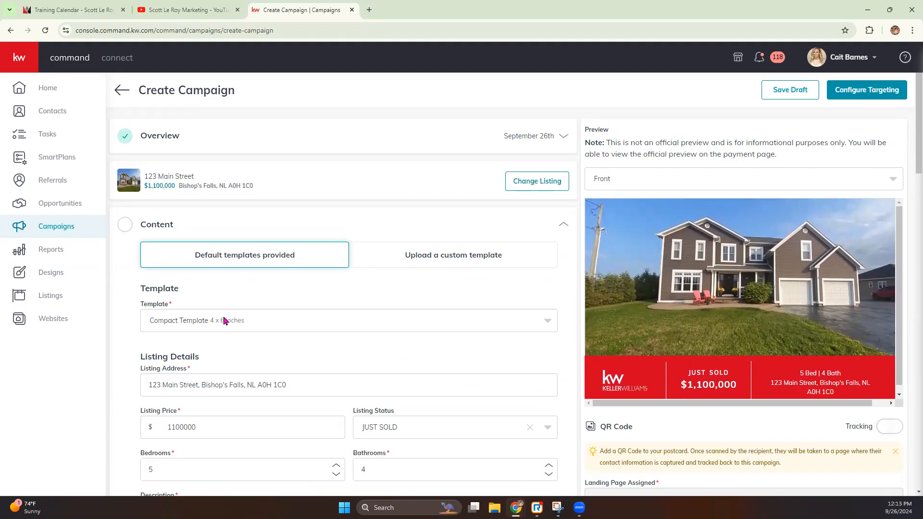
Try the Default Template 6 x 9 layout and preview its back and front
left_click(290, 327)
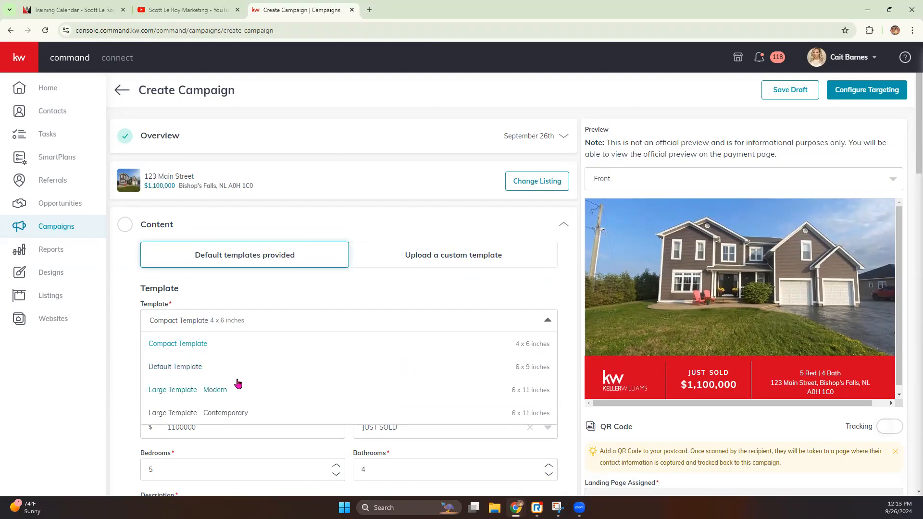
left_click(169, 368)
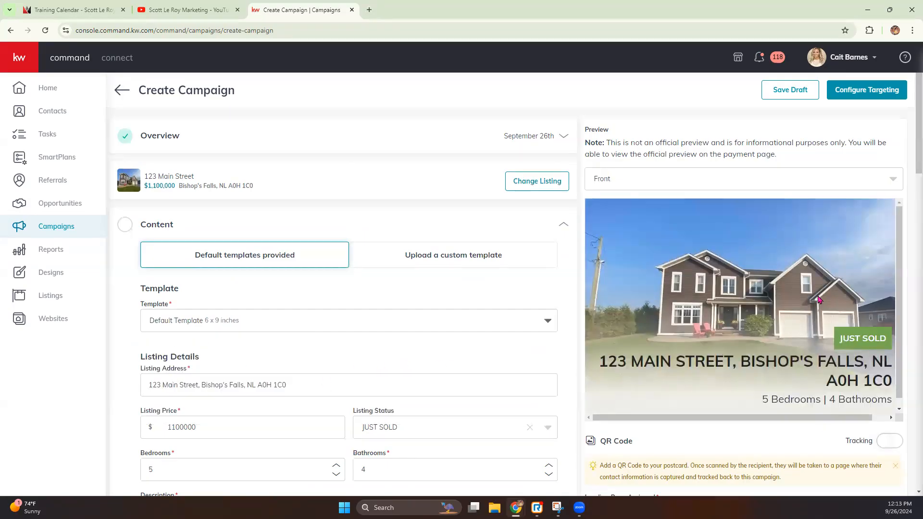
left_click(710, 183)
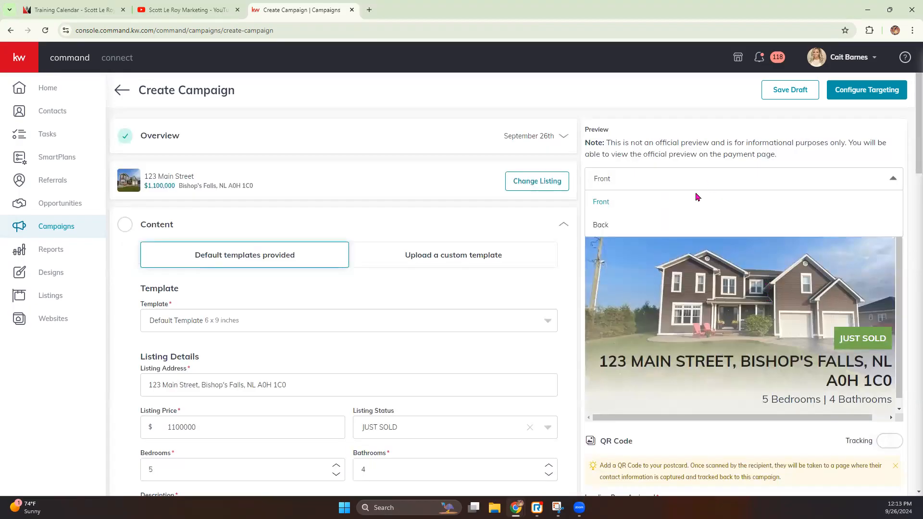
left_click(643, 225)
left_click(674, 187)
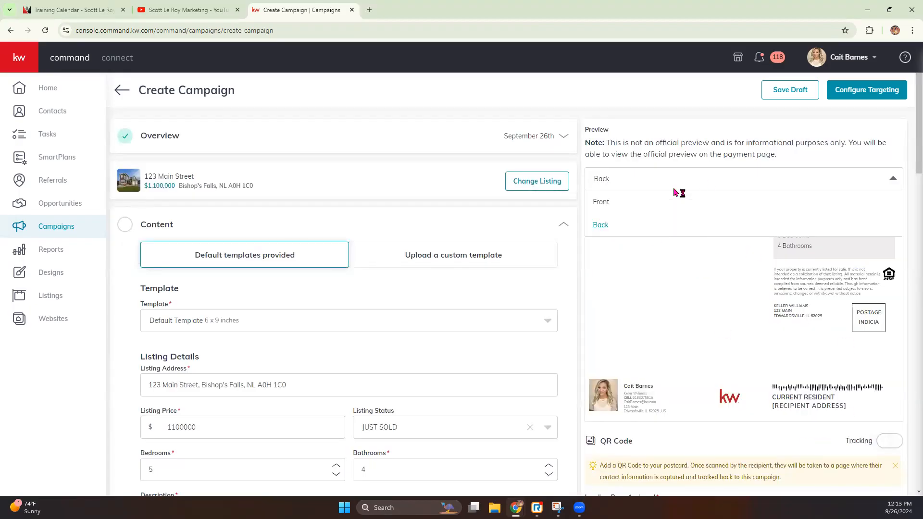
left_click(637, 200)
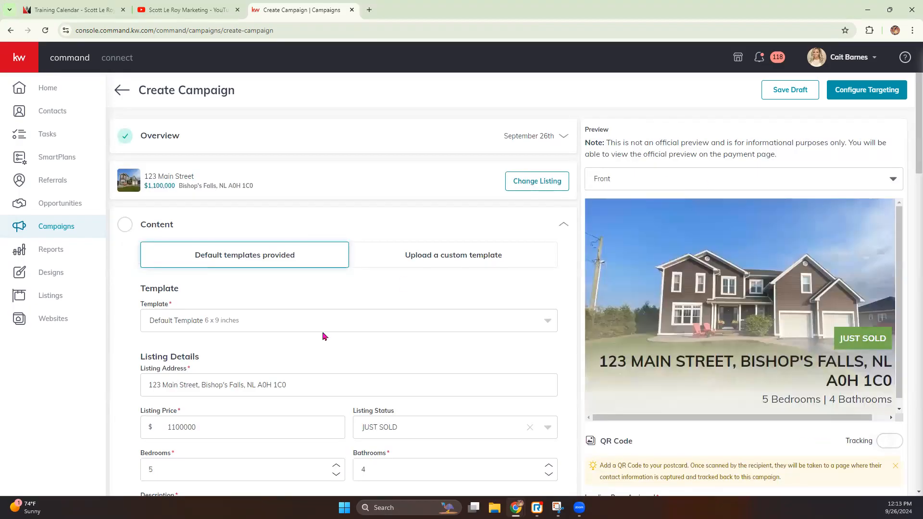
Try the Large Template - Modern layout and preview its back and front
left_click(216, 331)
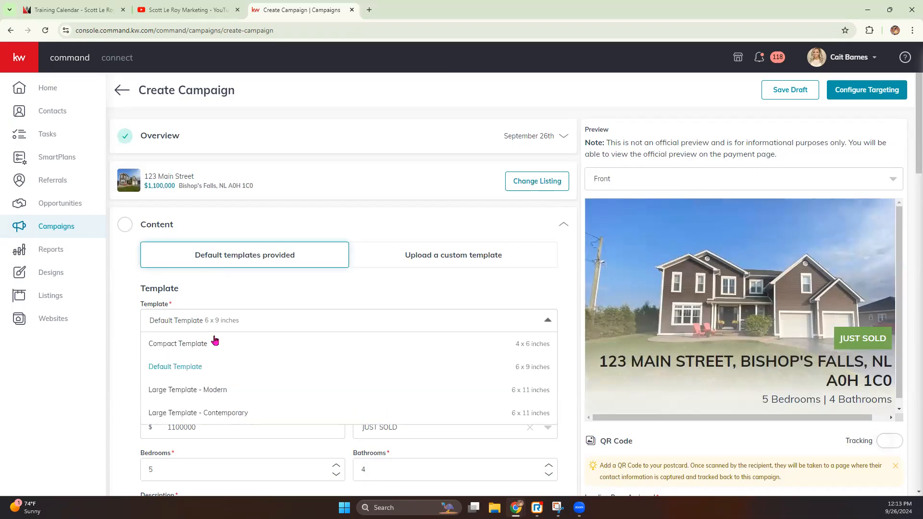
left_click(217, 395)
left_click(678, 190)
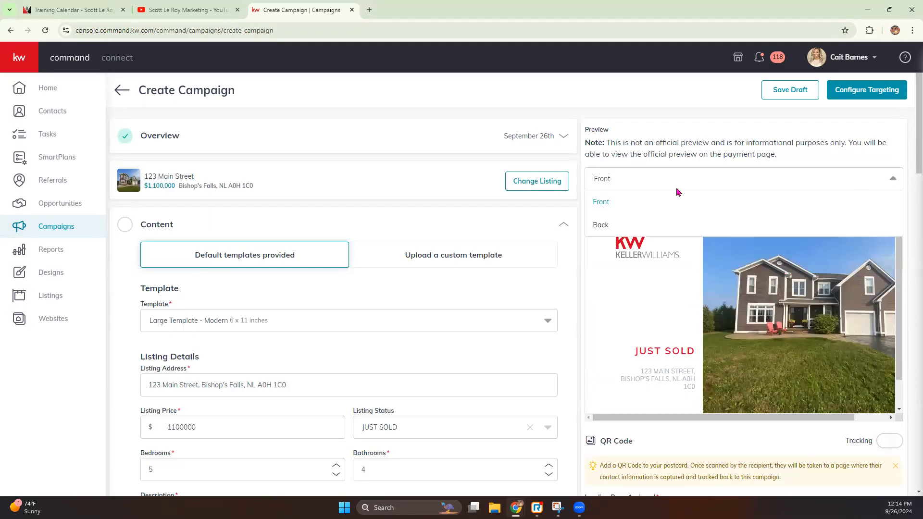
left_click(634, 222)
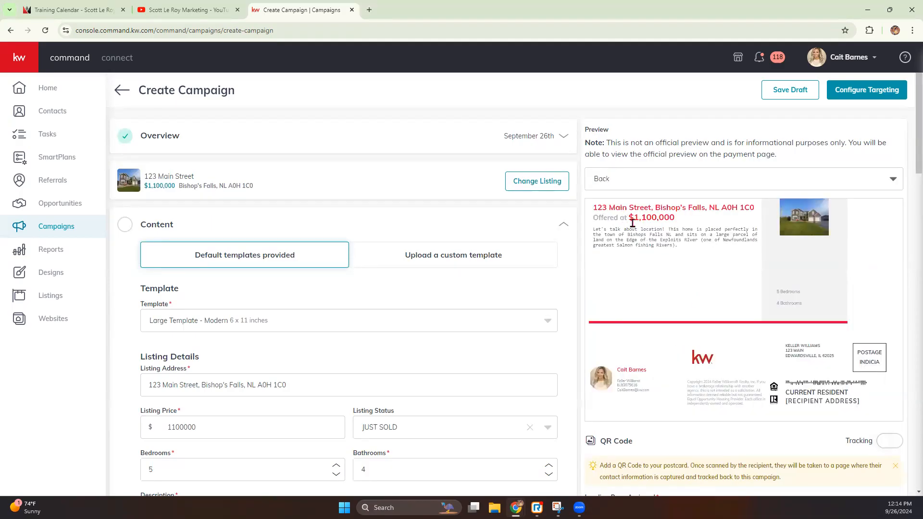
left_click(704, 186)
left_click(655, 206)
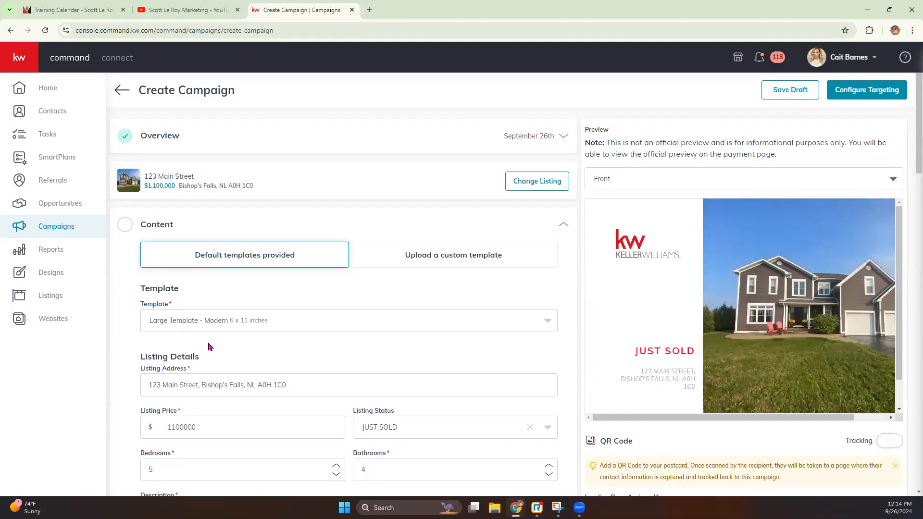
Settle on Large Template - Contemporary after previewing both sides of the postcard
left_click(210, 325)
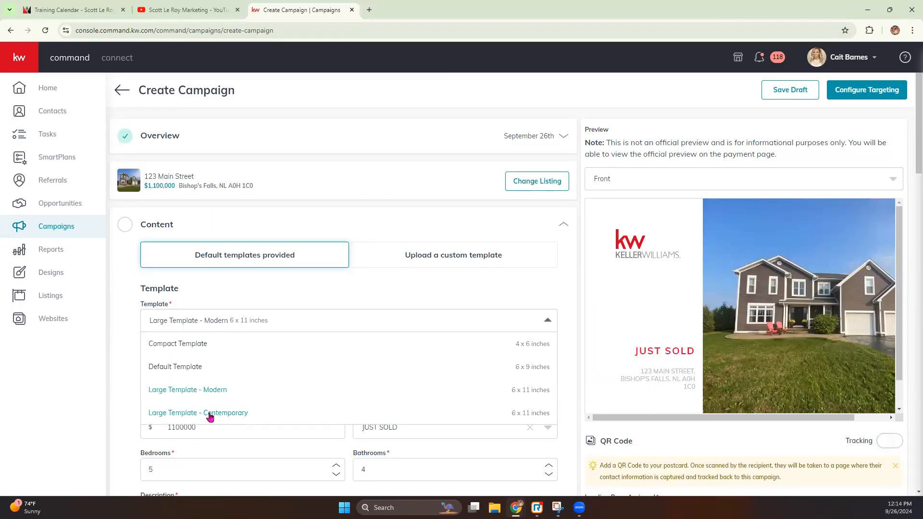
left_click(171, 414)
scroll(707, 232, "down", 1)
left_click(659, 181)
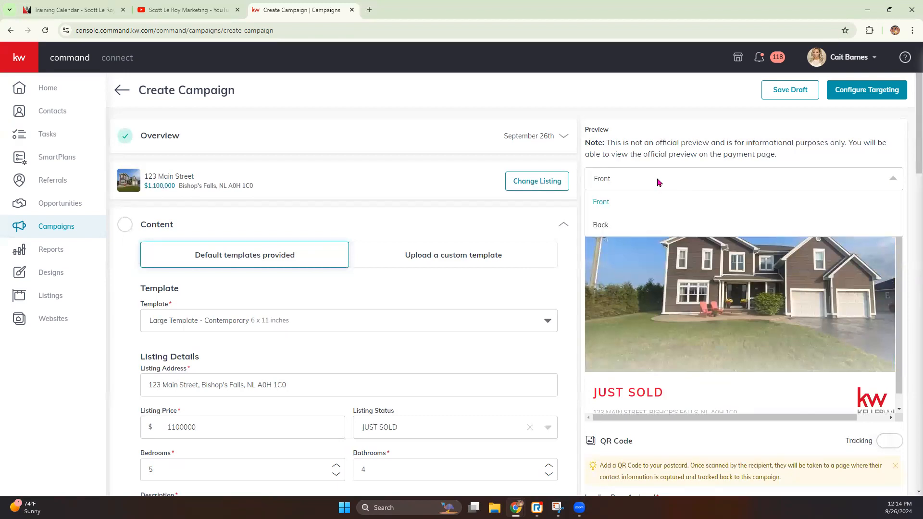
left_click(643, 221)
left_click(738, 186)
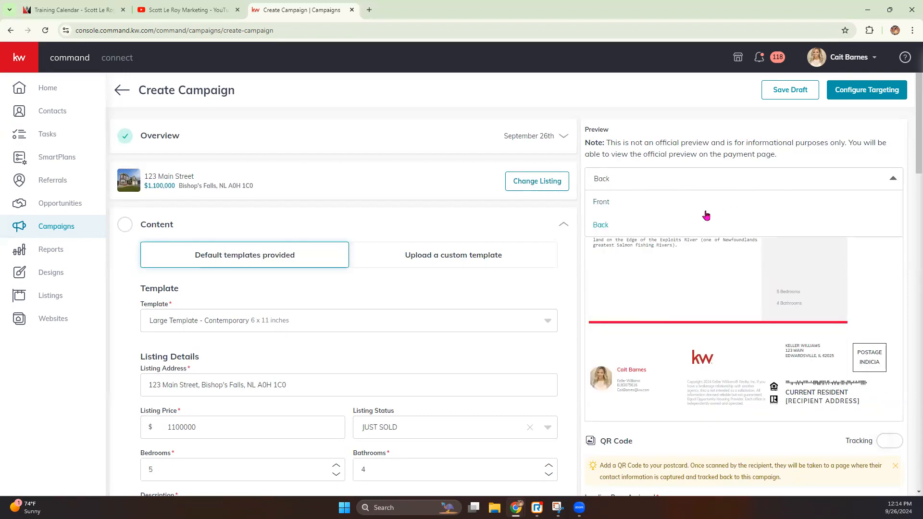
left_click(703, 201)
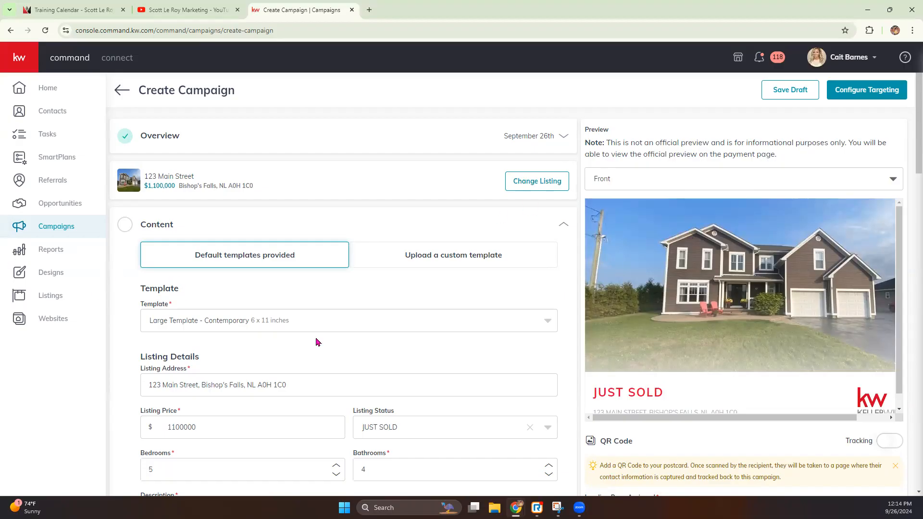
left_click(234, 321)
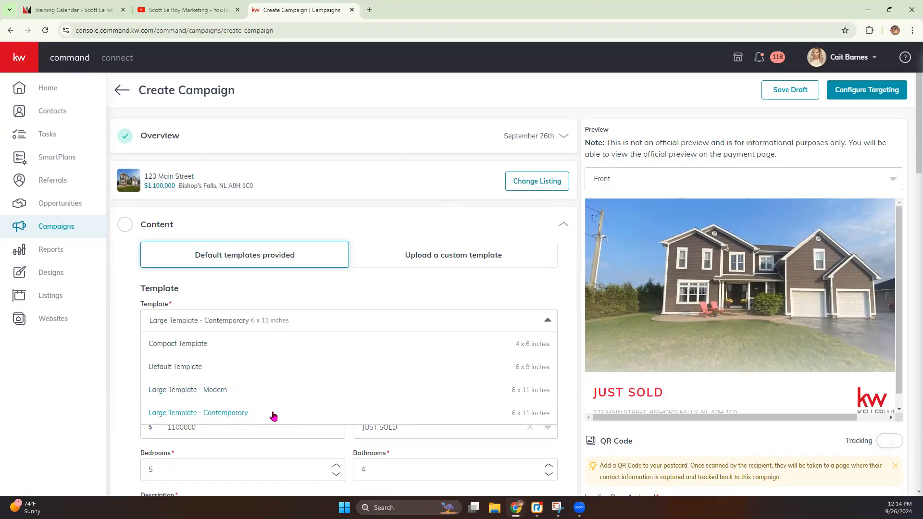
left_click(416, 221)
Review the listing photo options and the Agent section's photo and contact details
scroll(343, 368, "down", 2)
scroll(338, 368, "down", 2)
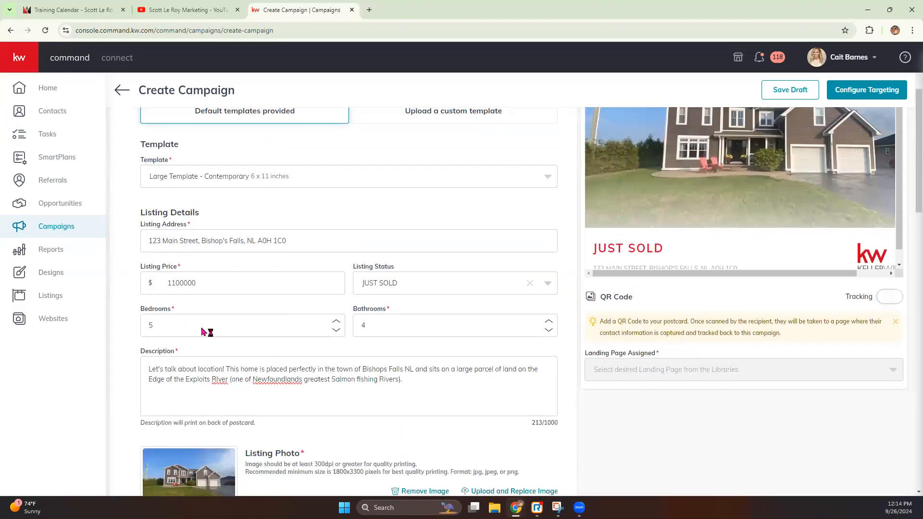
scroll(206, 323, "down", 3)
scroll(211, 305, "down", 2)
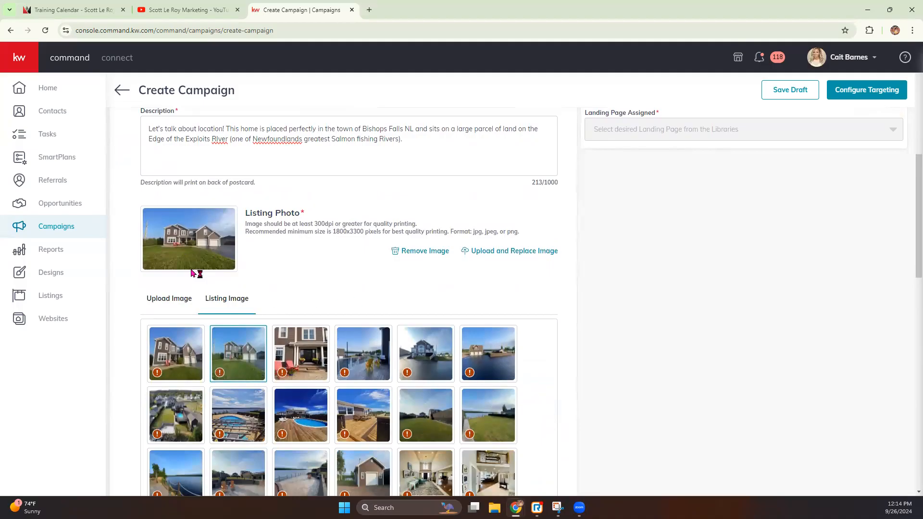
scroll(714, 253, "up", 8)
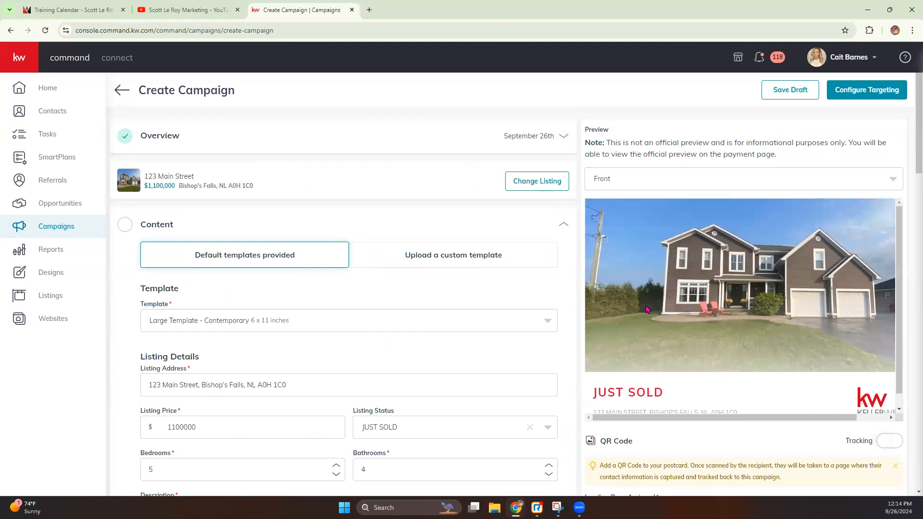
scroll(213, 376, "down", 8)
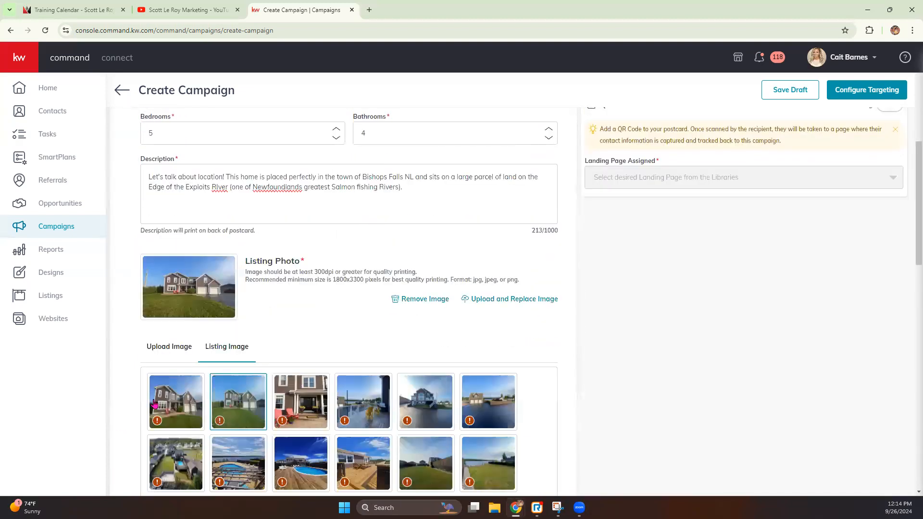
left_click(170, 299)
left_click(226, 299)
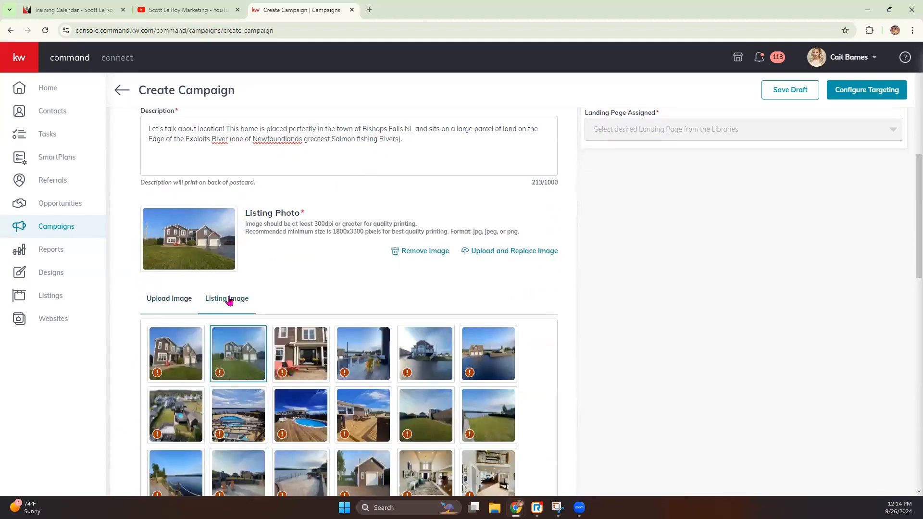
scroll(302, 319, "down", 1)
scroll(304, 317, "down", 10)
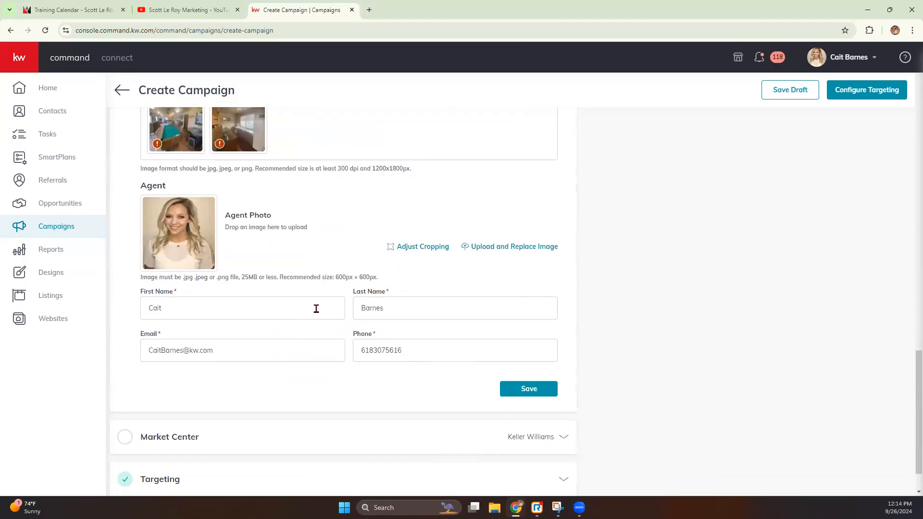
left_click_drag(140, 186, 397, 212)
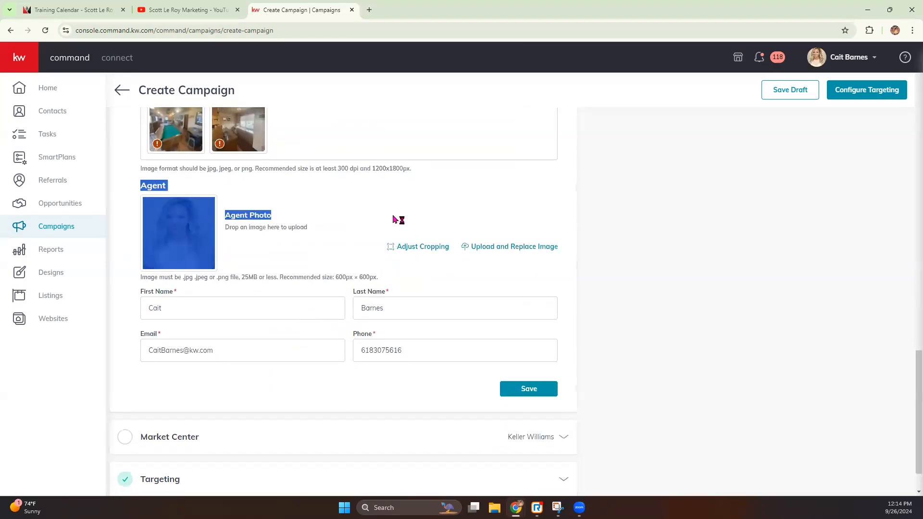
left_click(361, 243)
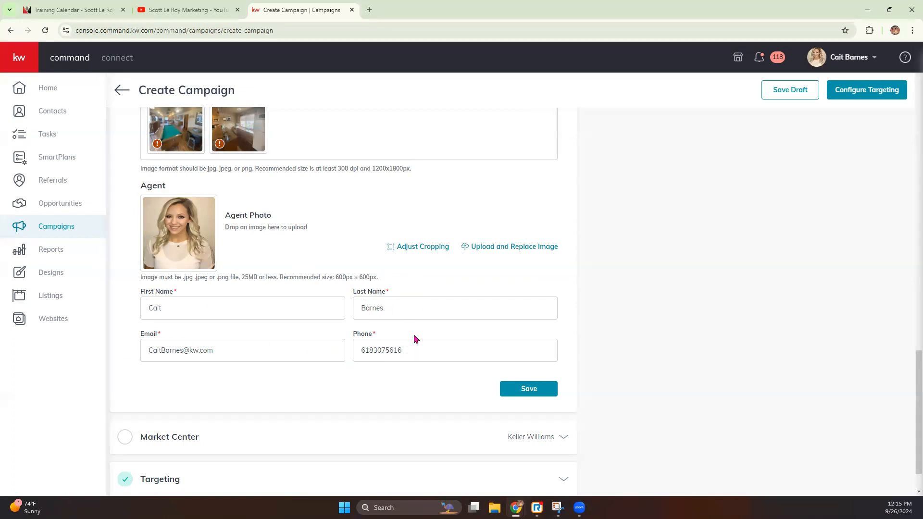
left_click(402, 350)
Save the postcard content, accepting the low-resolution image with Use Image
left_click(529, 391)
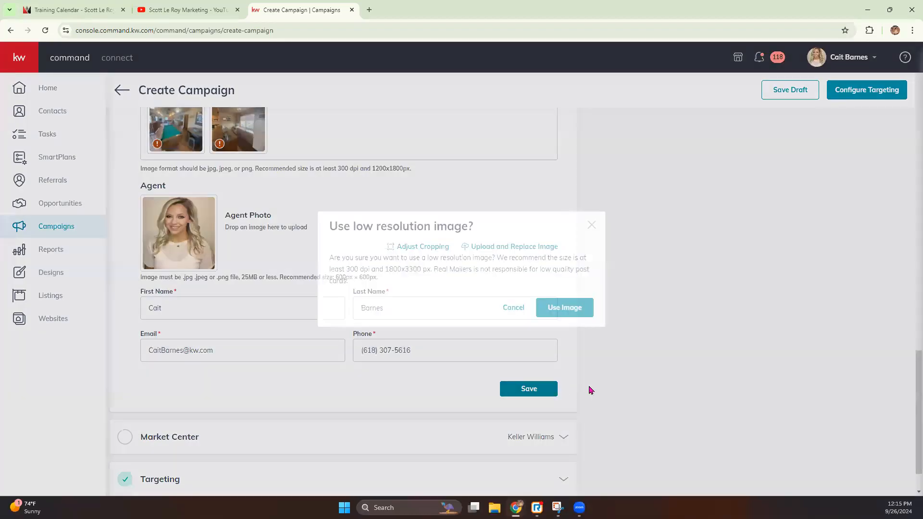
left_click_drag(352, 257, 551, 268)
left_click(562, 267)
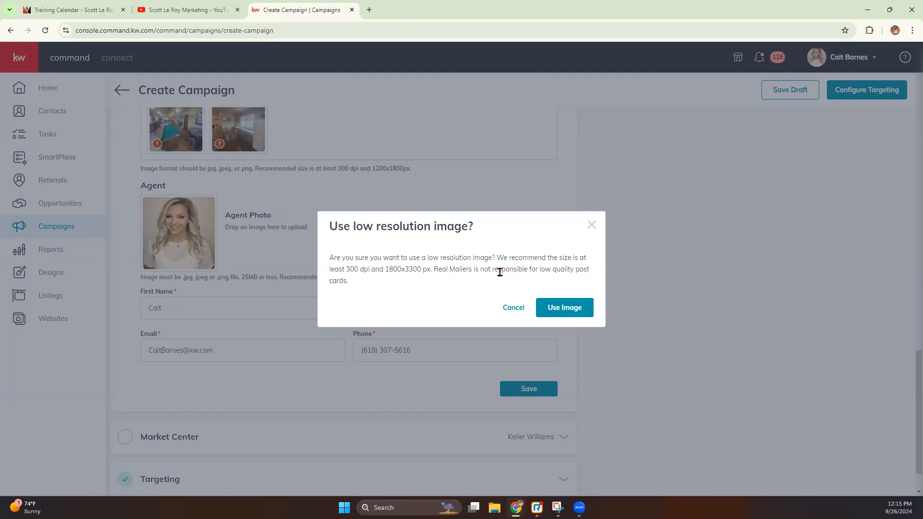
left_click(566, 305)
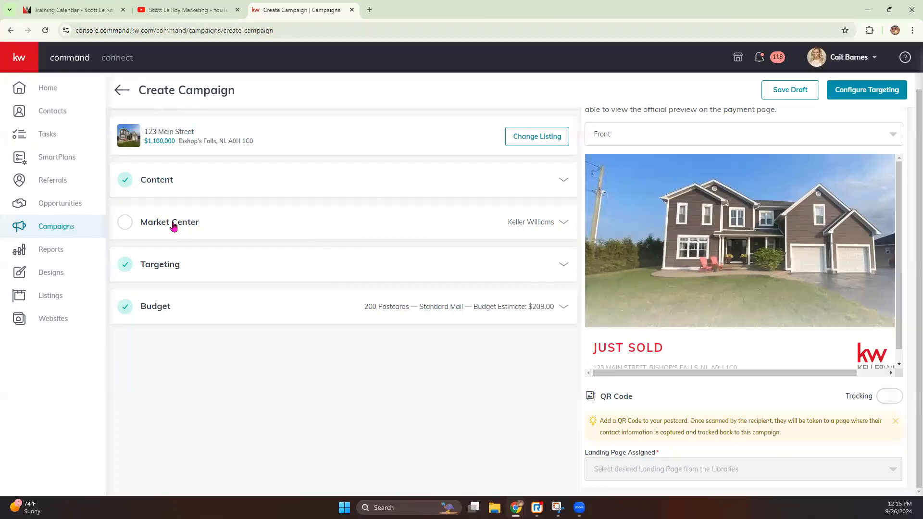
Add zip 62025 to the Market Center address, verify it and confirm it as entered
left_click(563, 222)
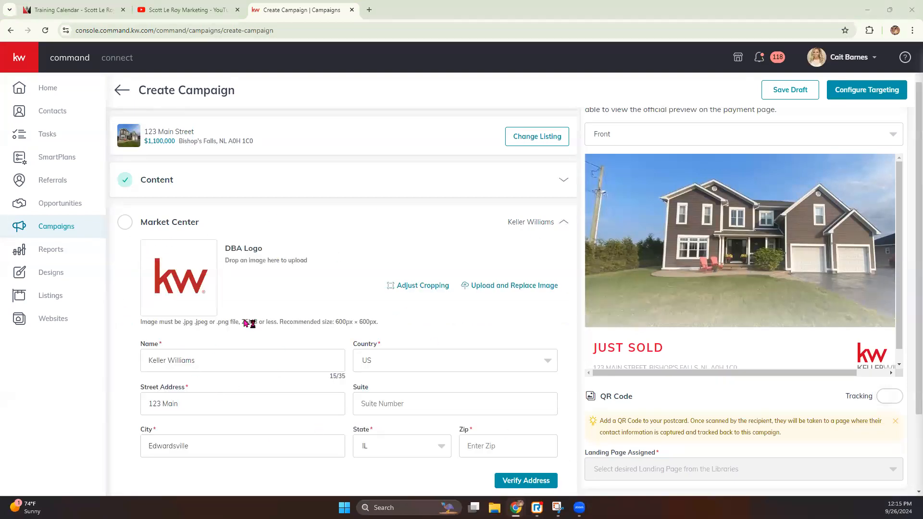
scroll(271, 356, "down", 1)
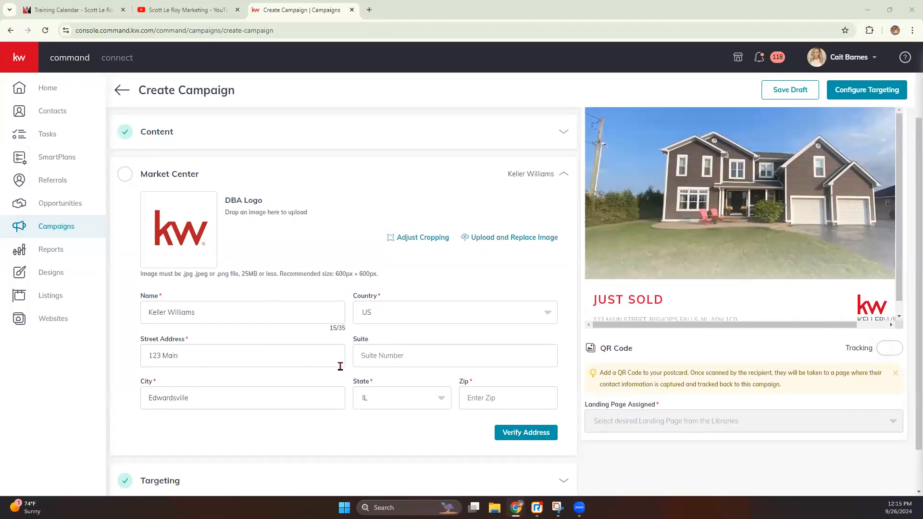
left_click(500, 395)
type("62025")
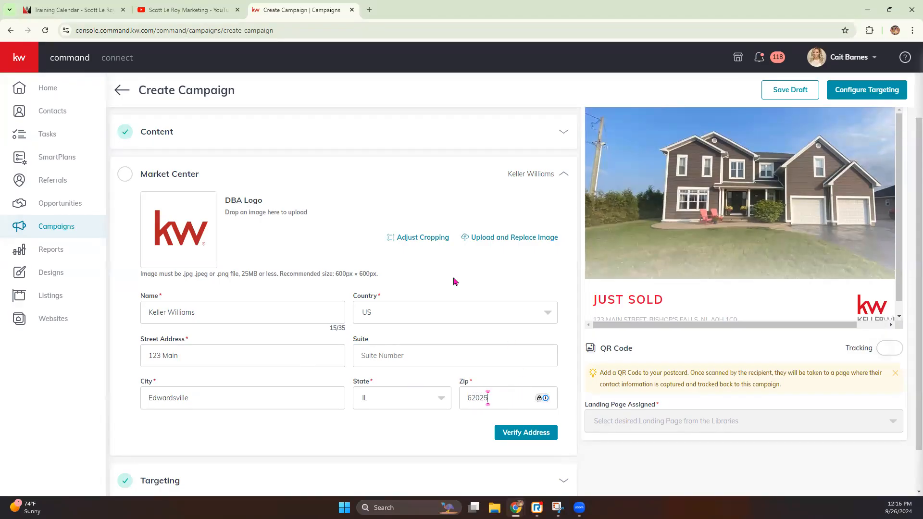
left_click(522, 434)
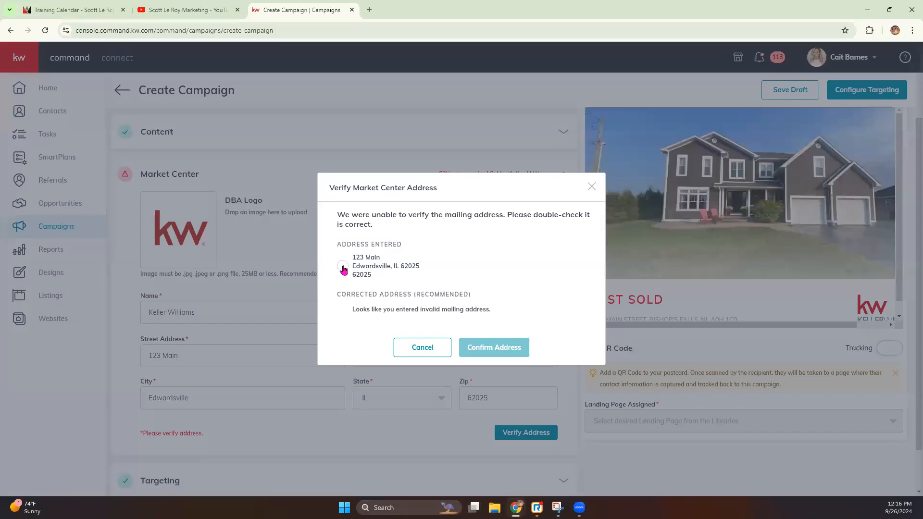
left_click(347, 265)
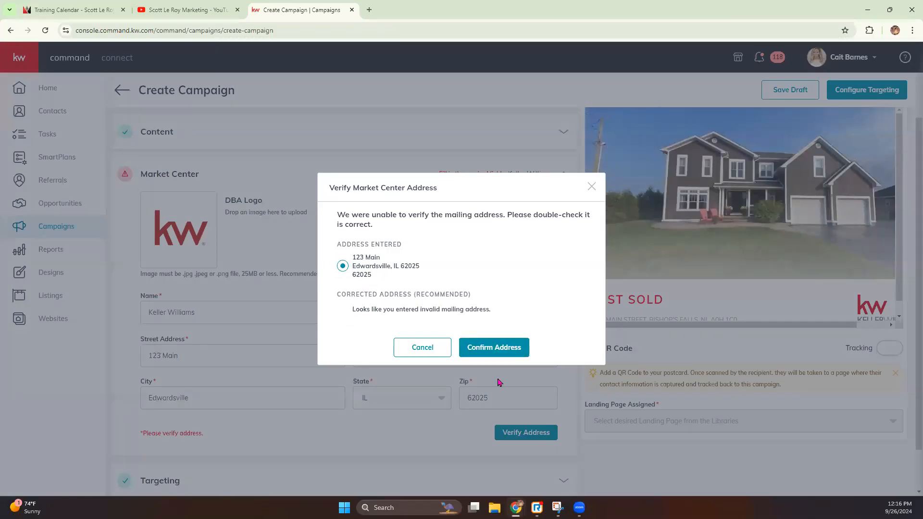
left_click(511, 350)
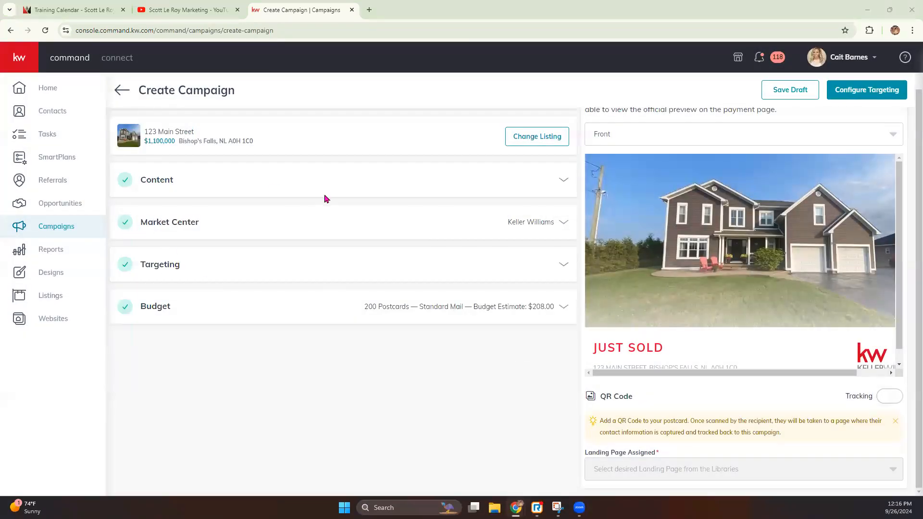
Expand Targeting and set the local targeting state to NJ
left_click(563, 265)
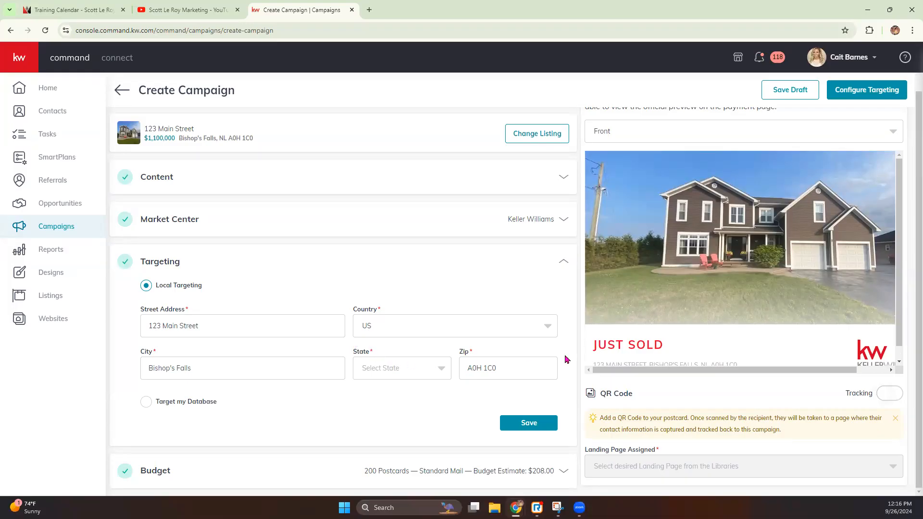
scroll(671, 329, "down", 1)
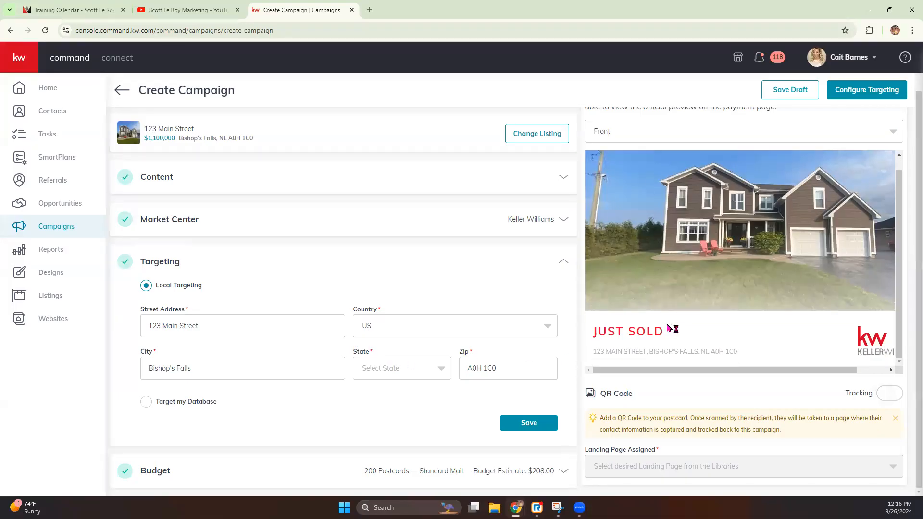
left_click(412, 377)
scroll(401, 406, "down", 10)
scroll(401, 408, "down", 4)
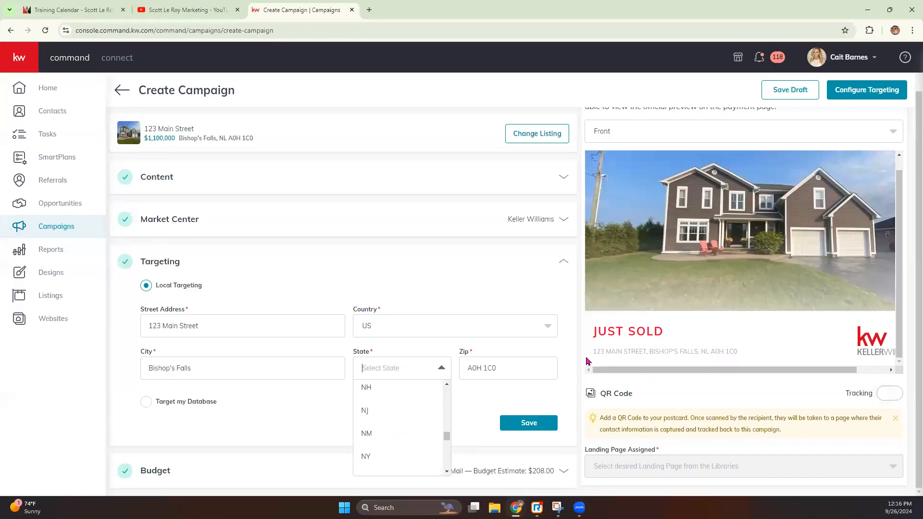
left_click(385, 416)
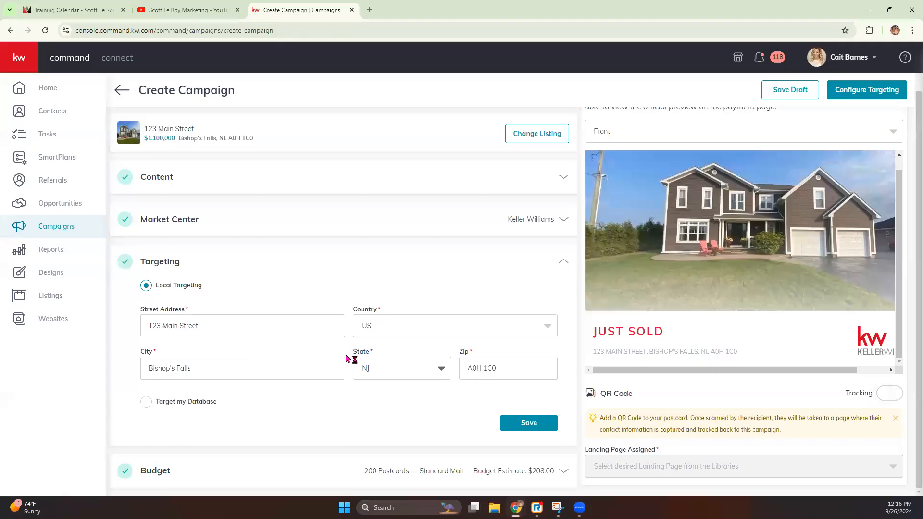
Change the targeting state to AZ and save the Targeting section
scroll(639, 375, "up", 3)
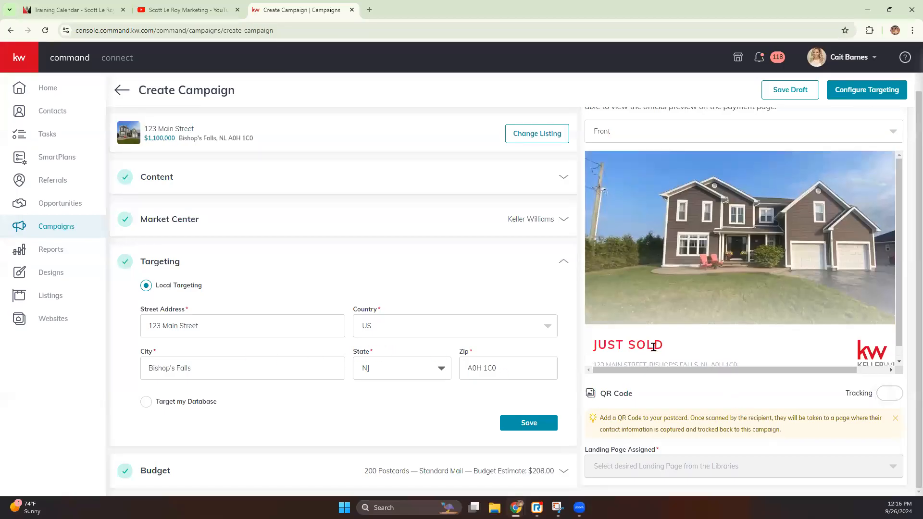
scroll(108, 388, "down", 1)
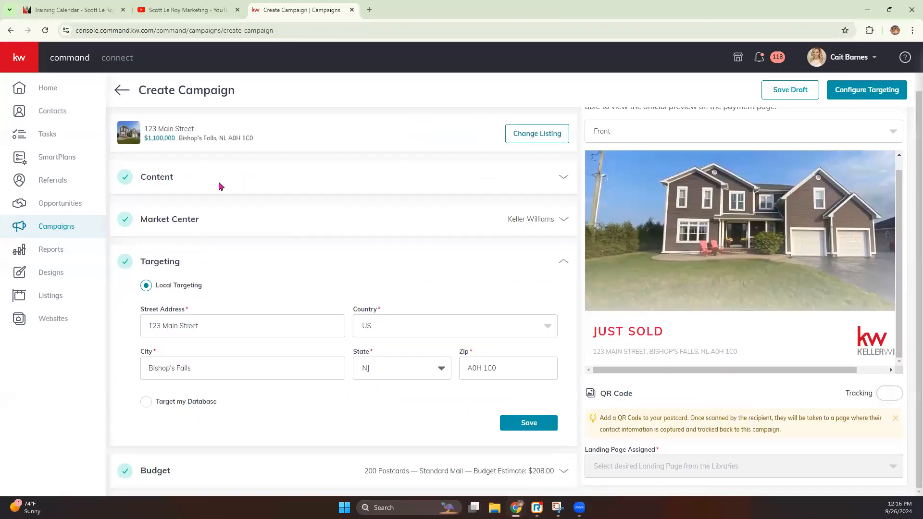
left_click(431, 377)
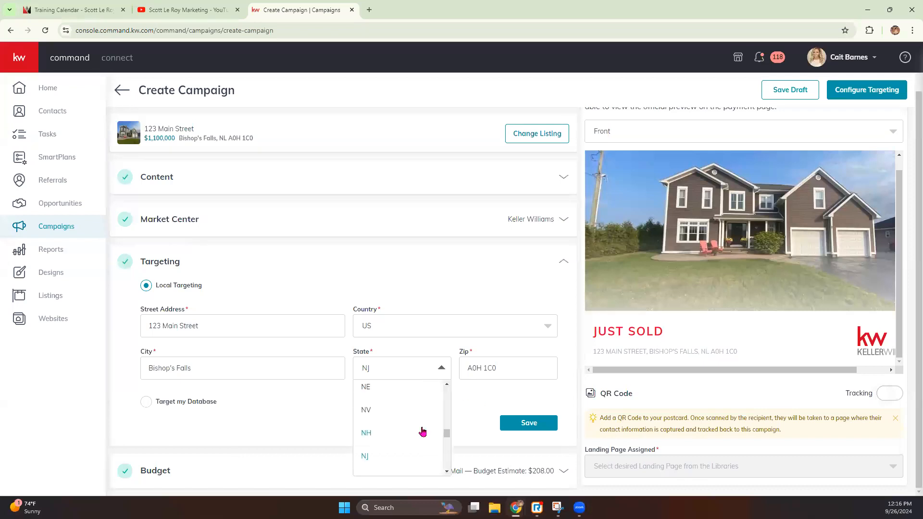
scroll(422, 432, "up", 8)
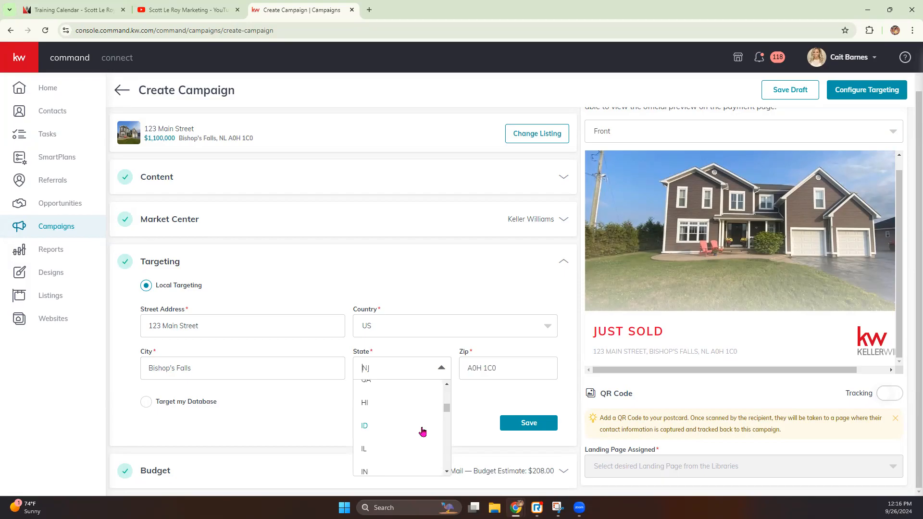
type("n")
key("BackSpace")
key("BackSpace")
left_click(375, 438)
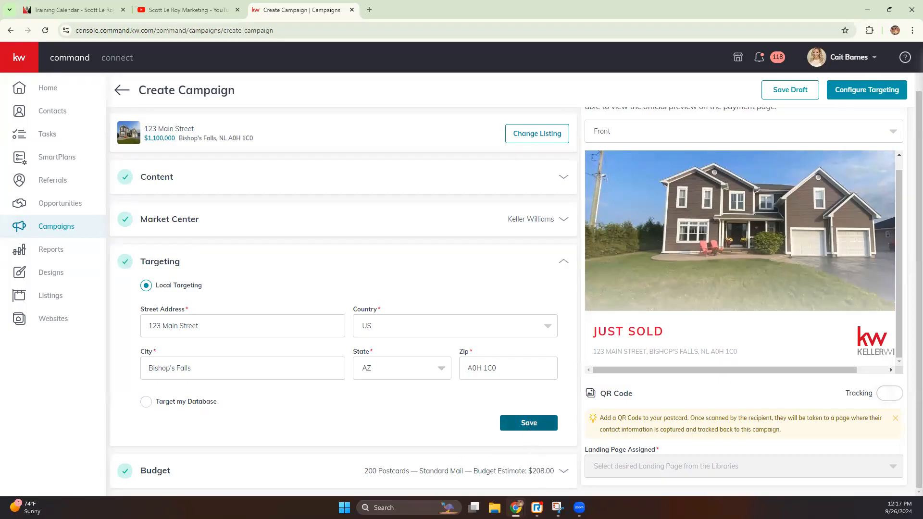
left_click(529, 422)
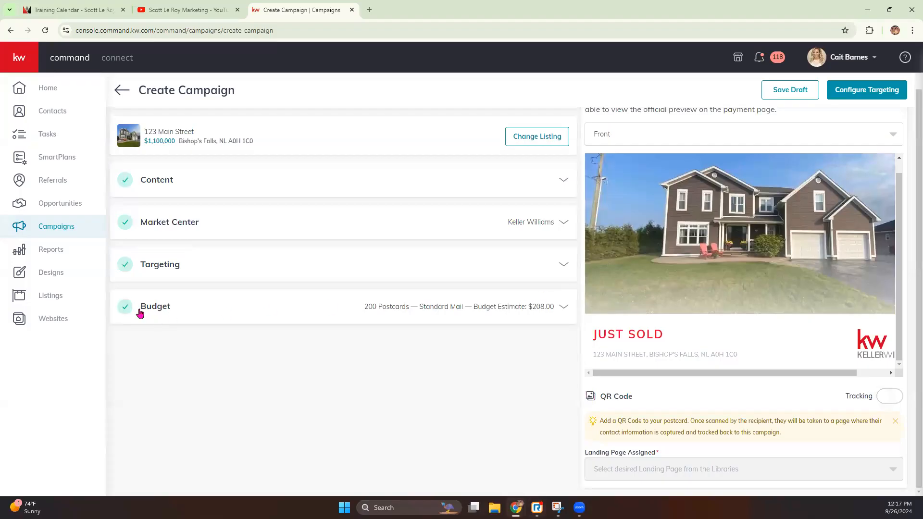
Set the budget to 151 postcards with First Class ($1.32) postage, estimated $199.32, and save
left_click(564, 310)
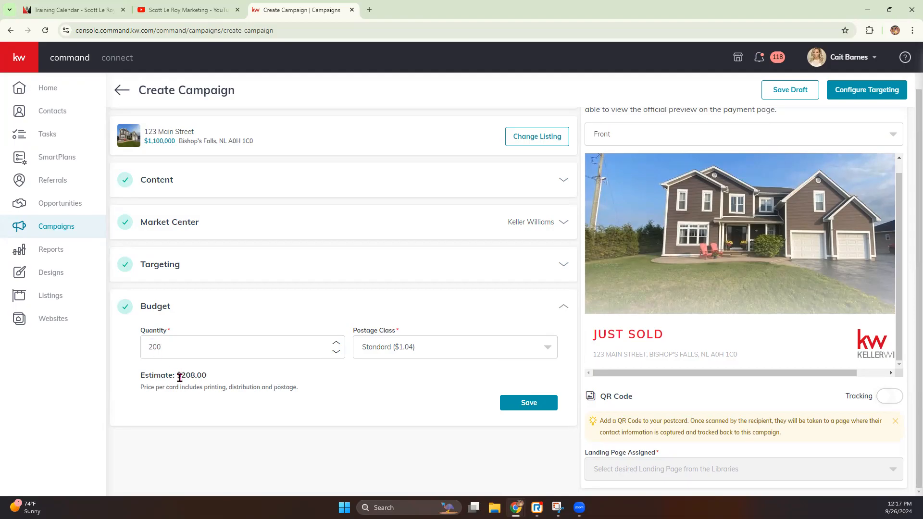
left_click_drag(180, 377, 209, 386)
left_click(229, 385)
left_click_drag(265, 344, 113, 344)
type("150")
left_click(336, 352)
left_click(423, 349)
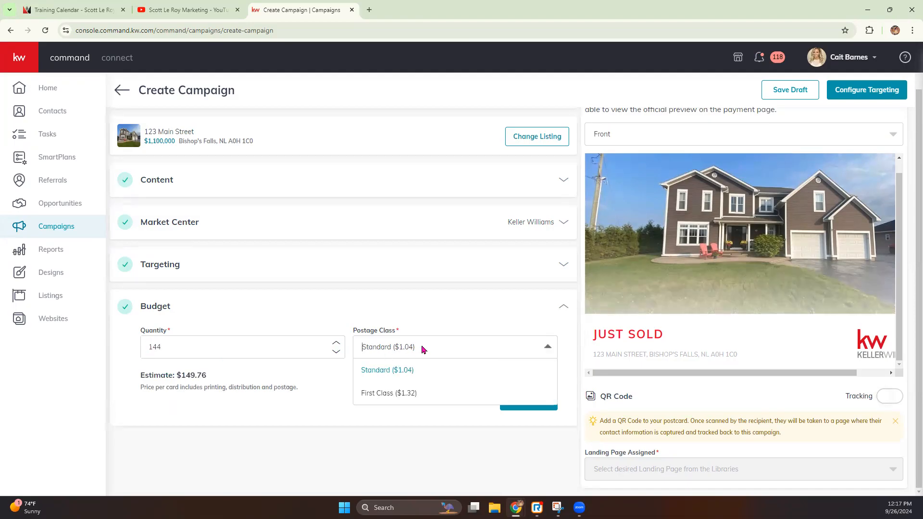
left_click(407, 394)
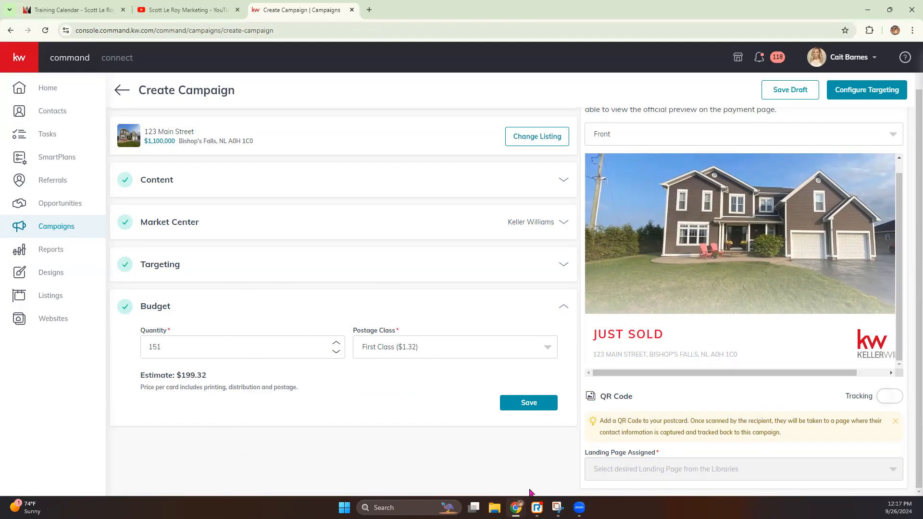
left_click(543, 407)
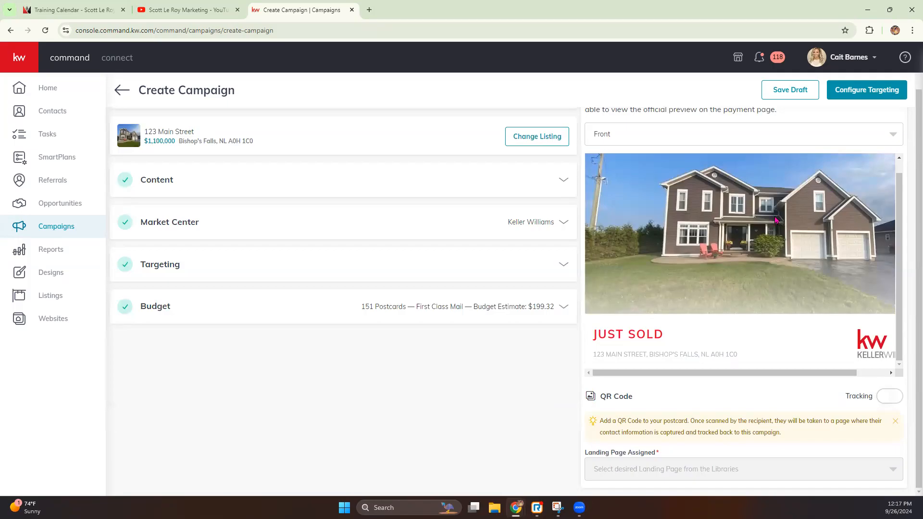
left_click_drag(597, 395, 647, 400)
Turn on QR code tracking with Agent App Link as the landing page
left_click(648, 401)
left_click(893, 401)
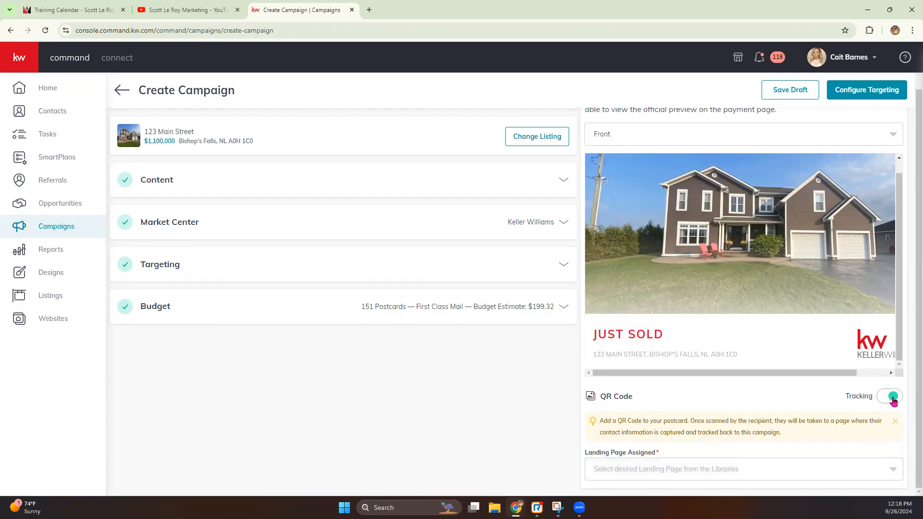
left_click(645, 468)
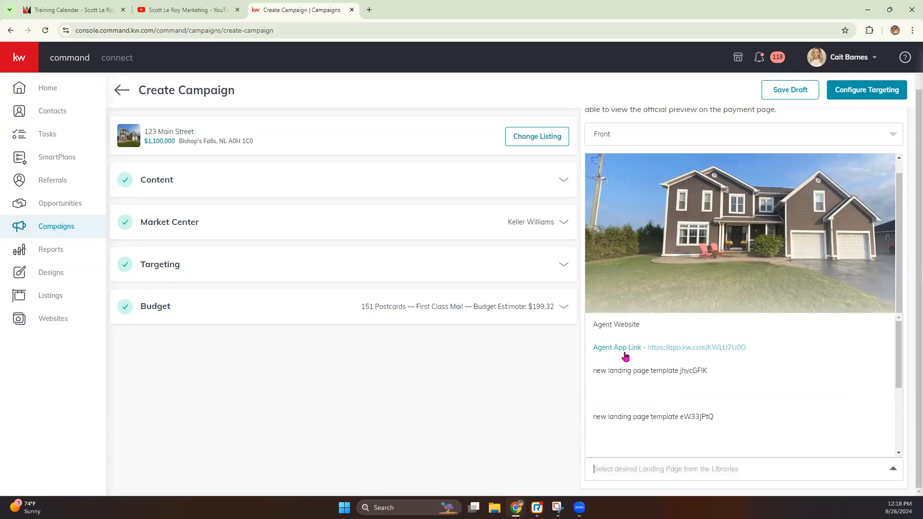
scroll(687, 433, "down", 5)
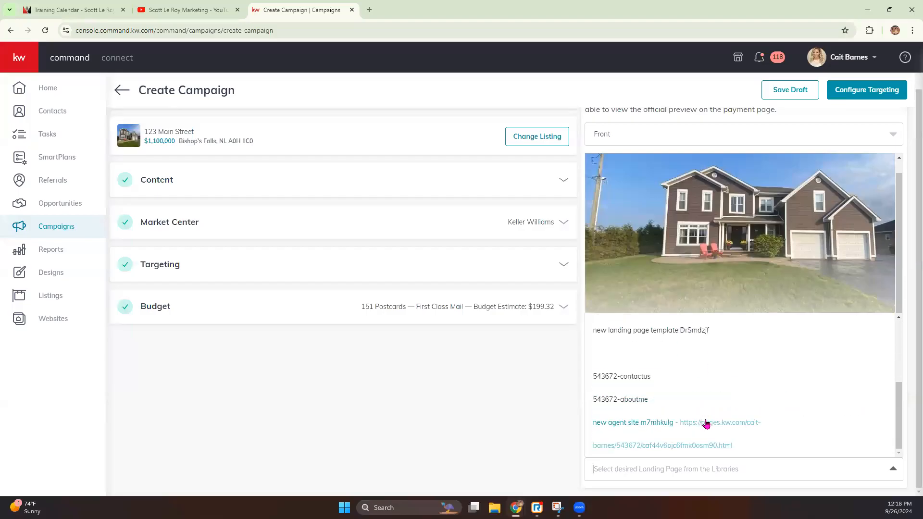
scroll(694, 430, "up", 5)
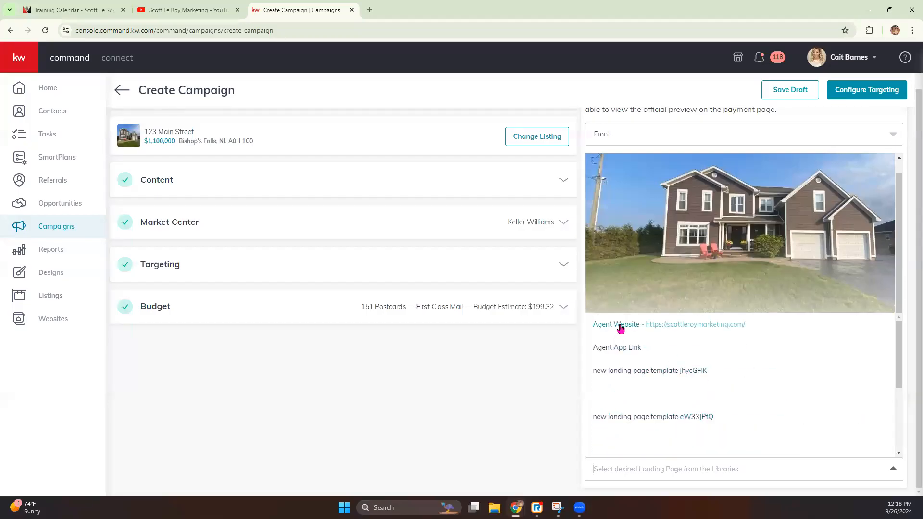
left_click(619, 348)
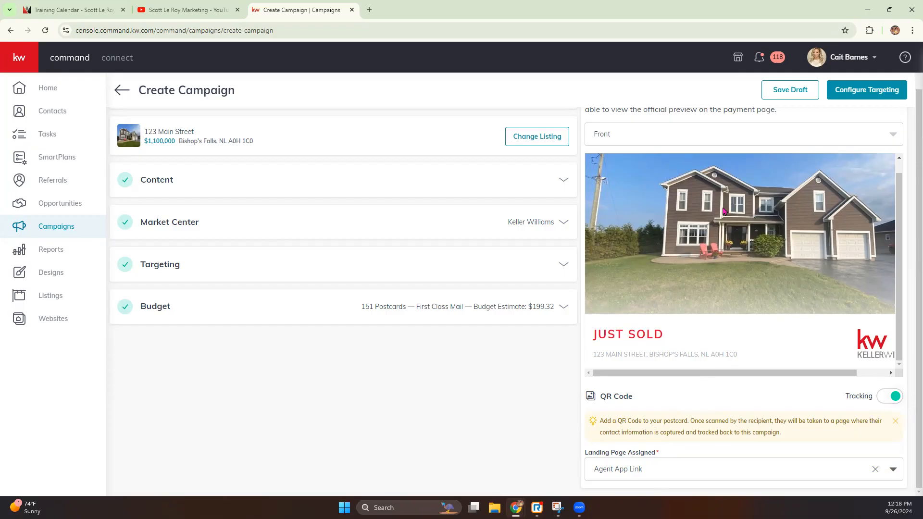
Preview the postcard back and proceed to Configure Targeting
left_click(674, 130)
left_click(623, 180)
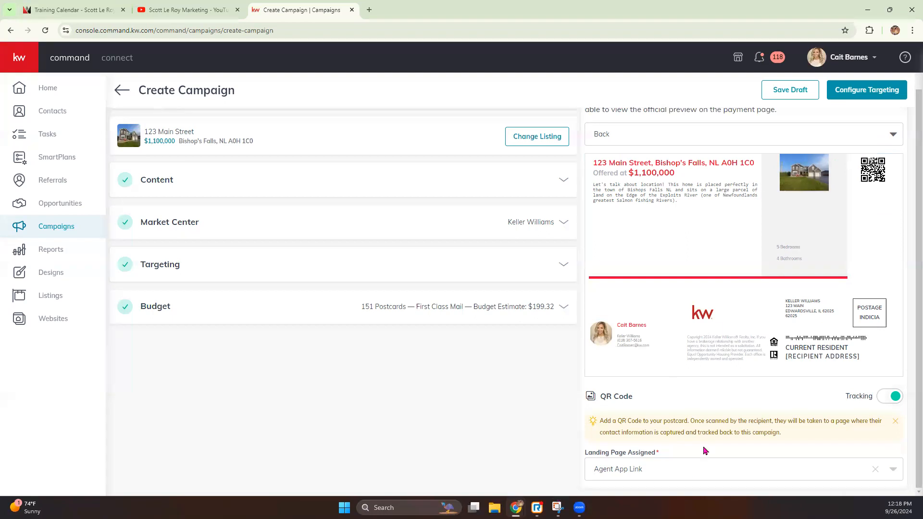
left_click(854, 96)
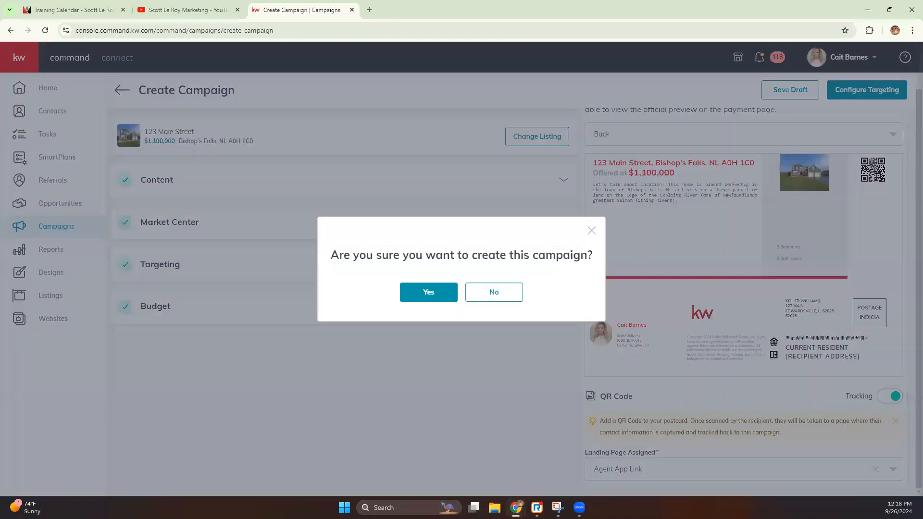
Confirm campaign creation, zoom out the Bishop's Falls map, and go back to the campaigns list
left_click(447, 294)
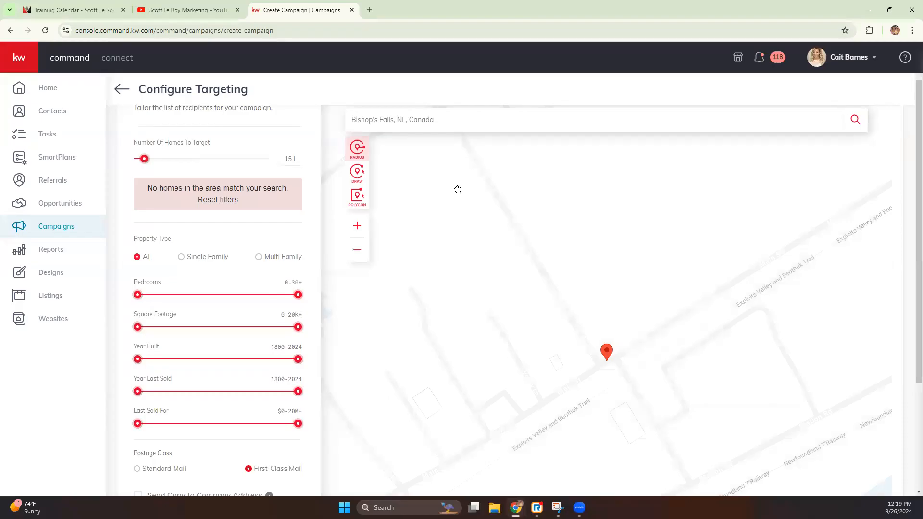
scroll(457, 189, "down", 5)
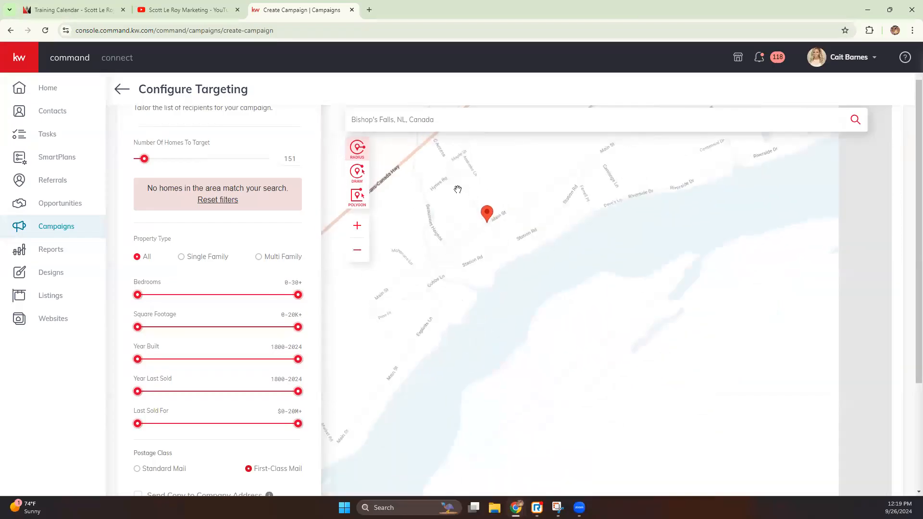
scroll(457, 189, "down", 2)
scroll(457, 189, "down", 3)
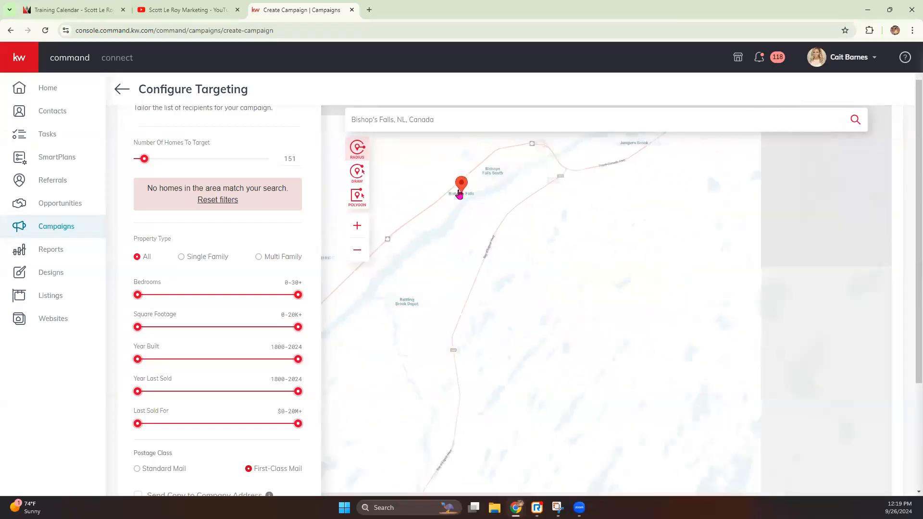
left_click(122, 89)
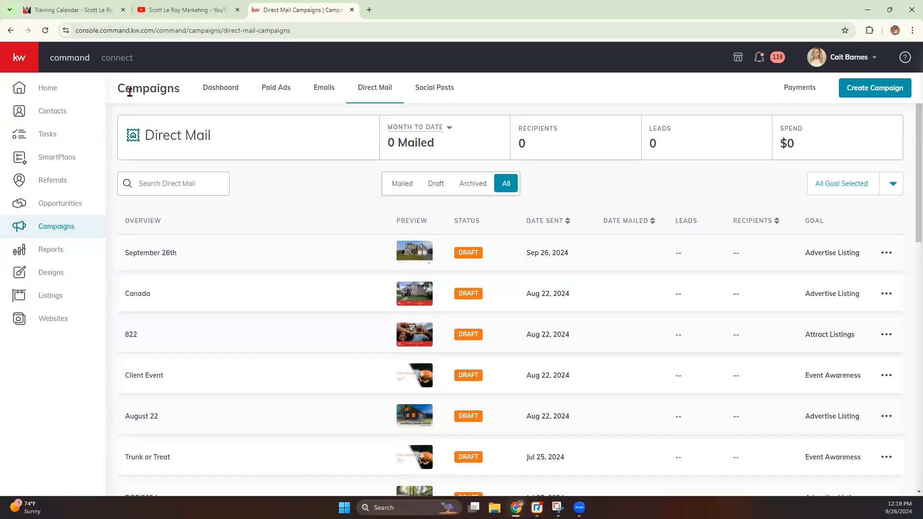
Edit the September 26th campaign and search for a new listing with '1323 main'
left_click(886, 253)
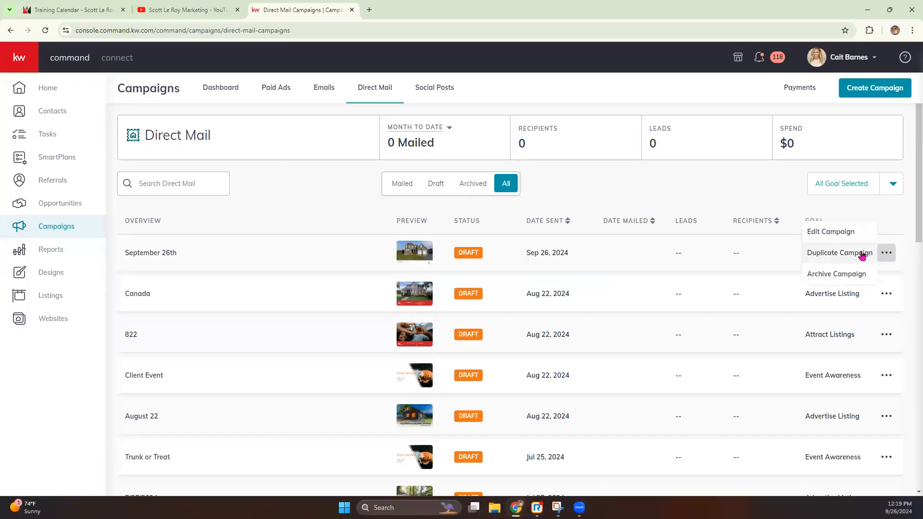
left_click(846, 236)
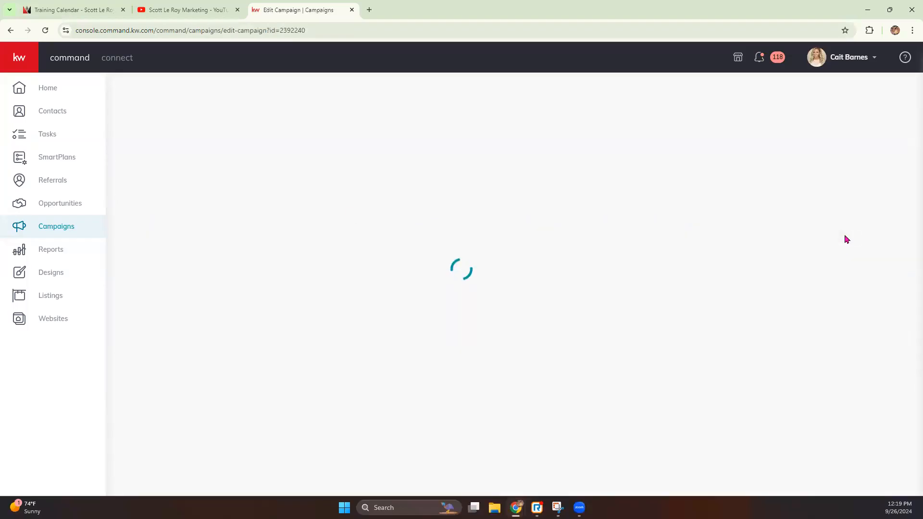
left_click(532, 181)
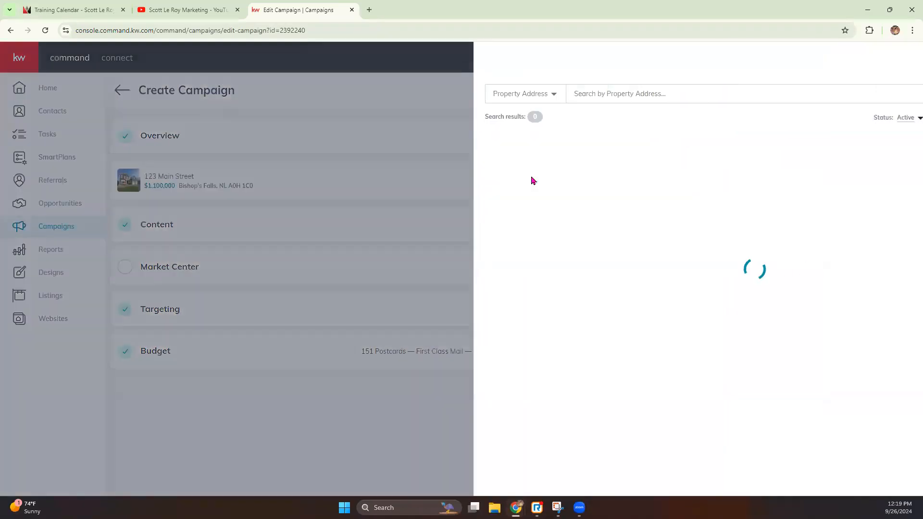
left_click(471, 93)
type("1")
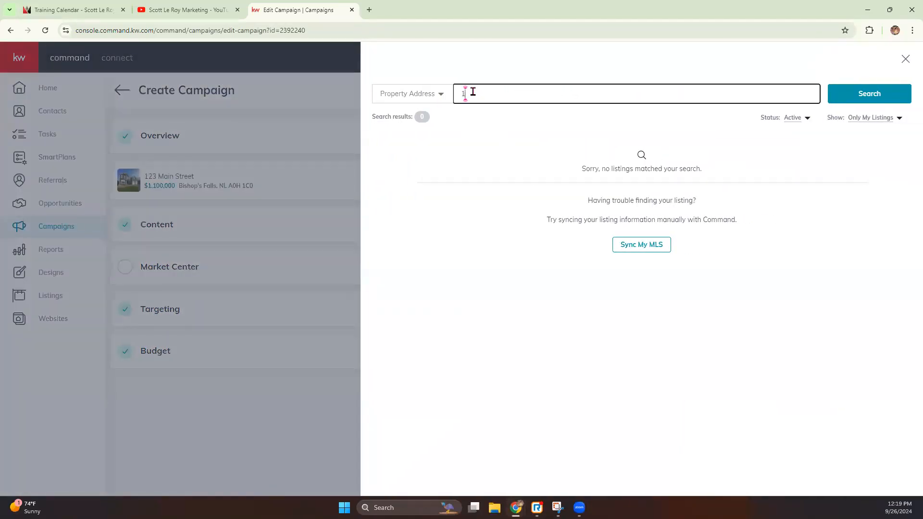
type("323 main")
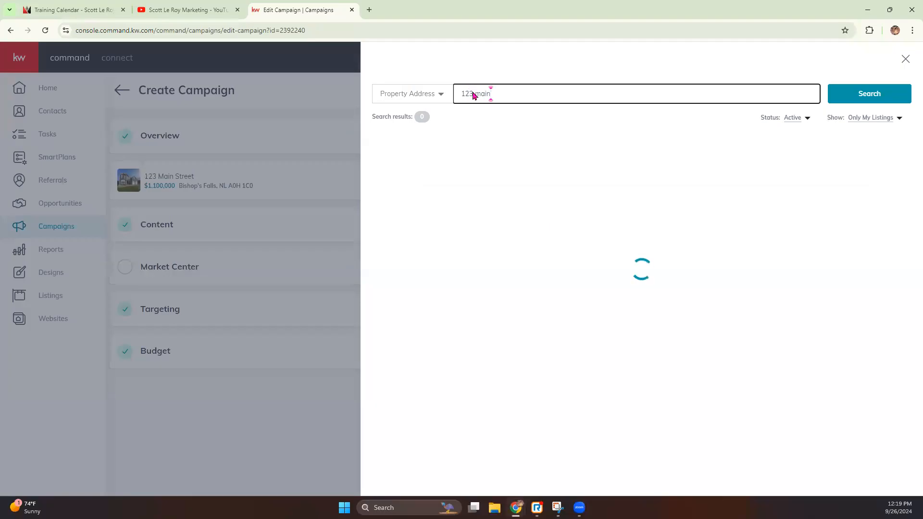
Widen the search to All Listings and select 123 MAIN ST., Santa Rosa, TX
left_click(879, 118)
left_click_drag(846, 151, 857, 134)
left_click(860, 118)
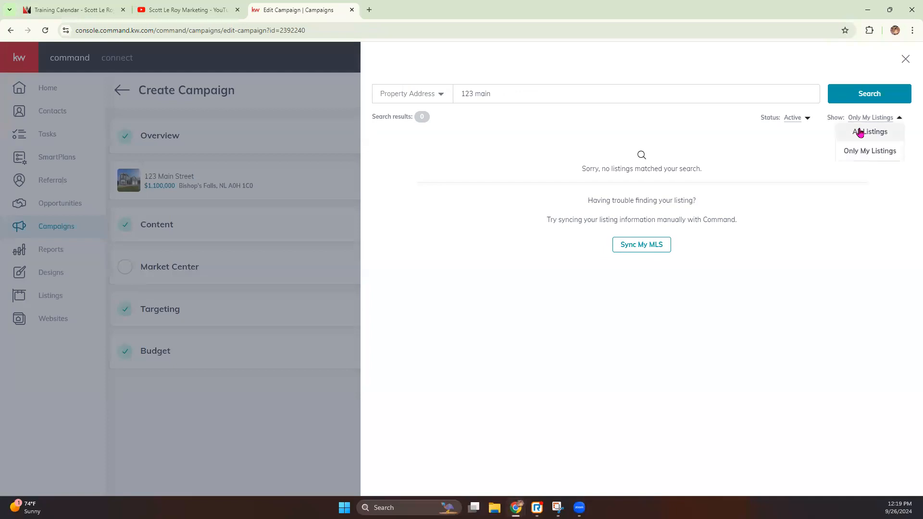
left_click(860, 133)
scroll(670, 316, "down", 1)
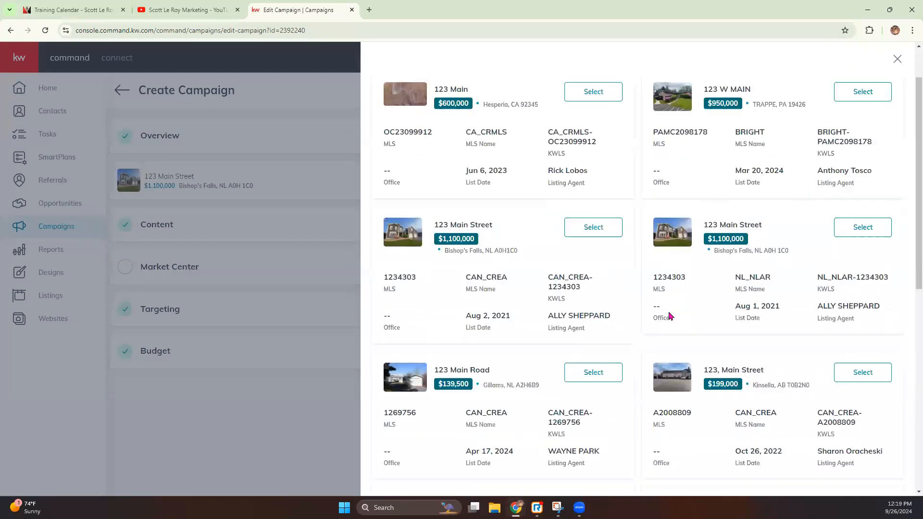
scroll(670, 316, "down", 3)
scroll(671, 316, "down", 7)
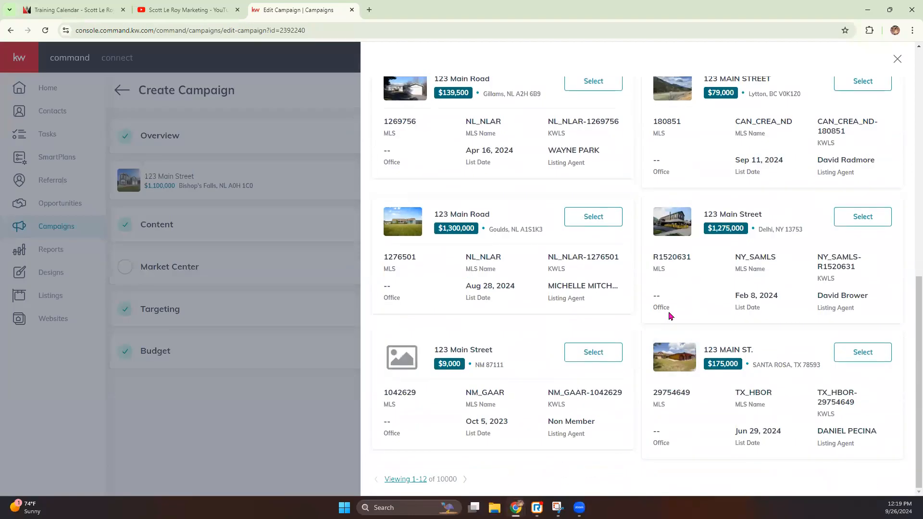
left_click(858, 360)
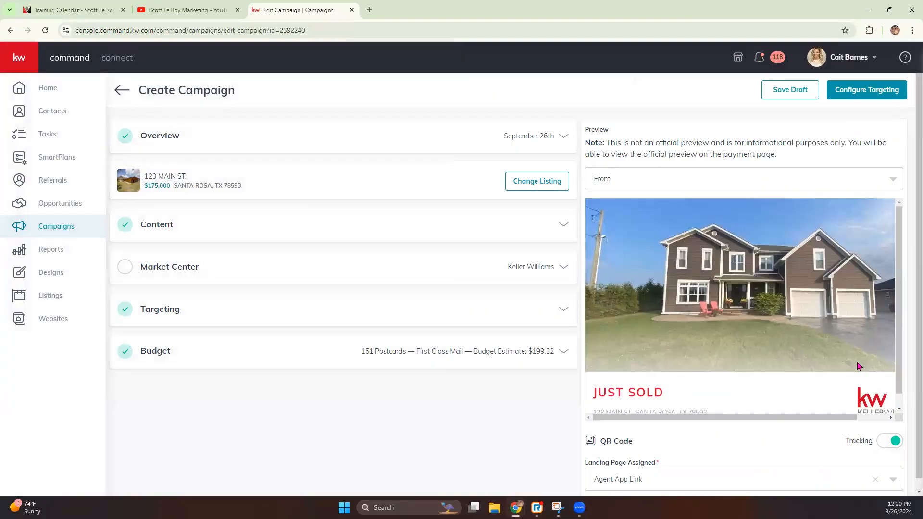
Replace the postcard's listing photo with the first Santa Rosa thumbnail
left_click(190, 227)
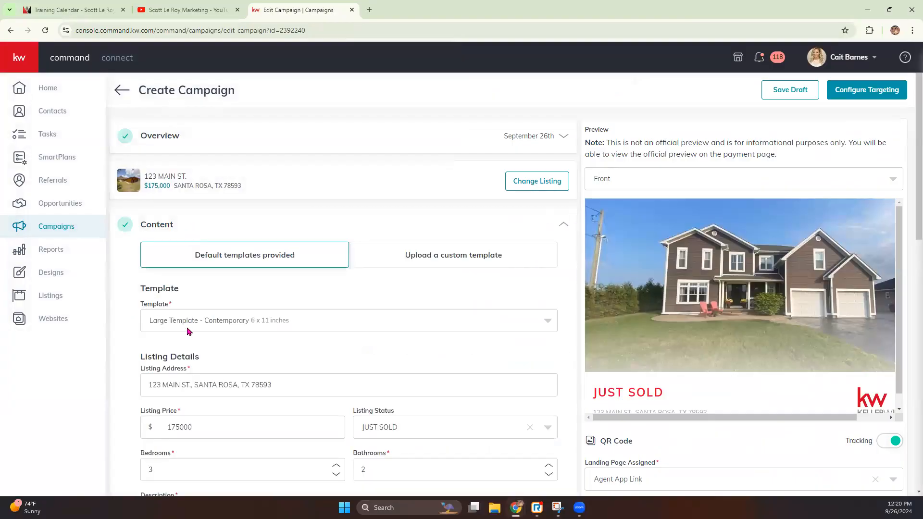
scroll(188, 332, "down", 8)
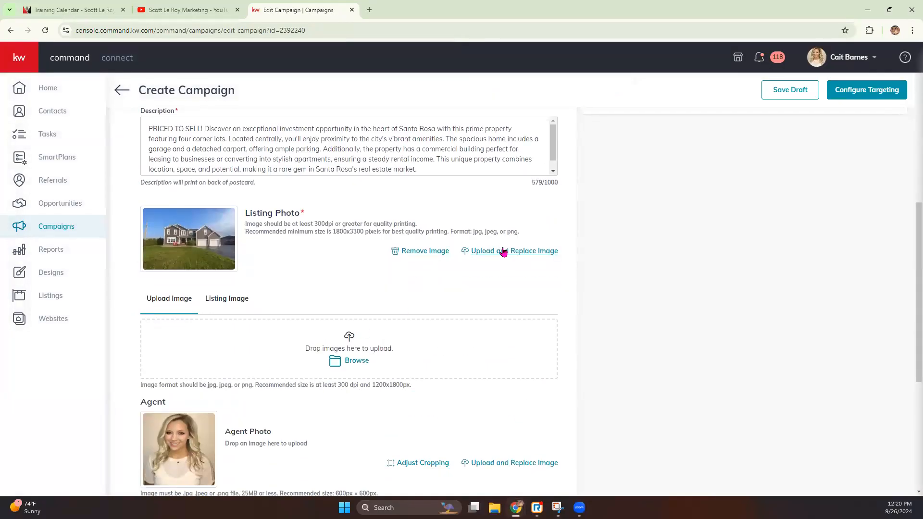
left_click(228, 299)
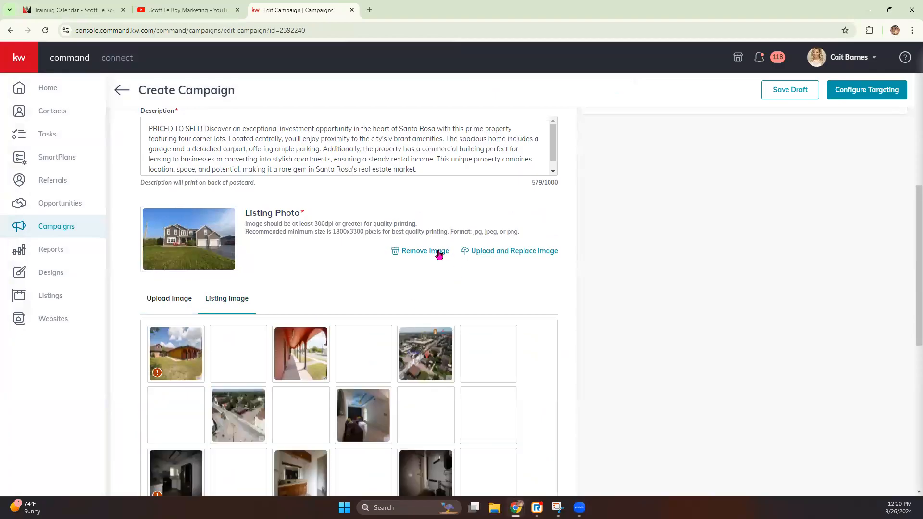
left_click(439, 253)
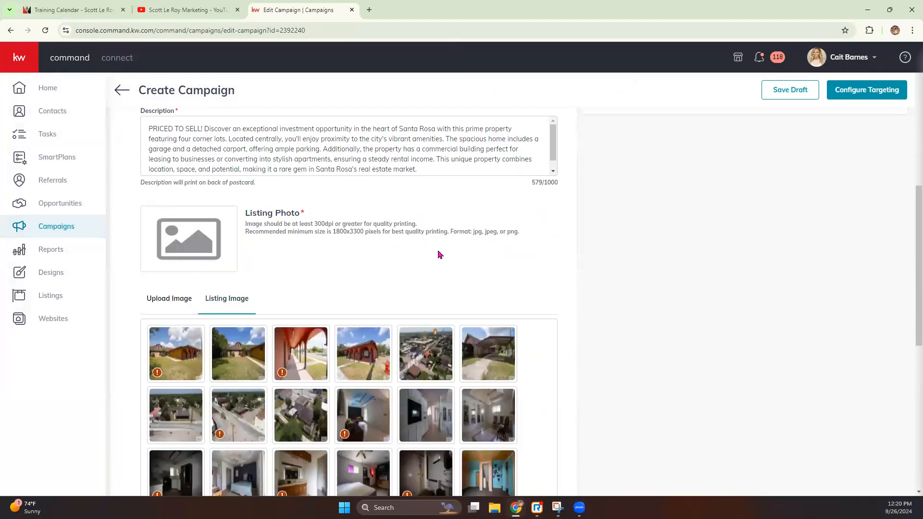
left_click(176, 353)
Trim the description to 188 characters, save Content with the low-res photo, and re-save Market Center
scroll(669, 296, "up", 8)
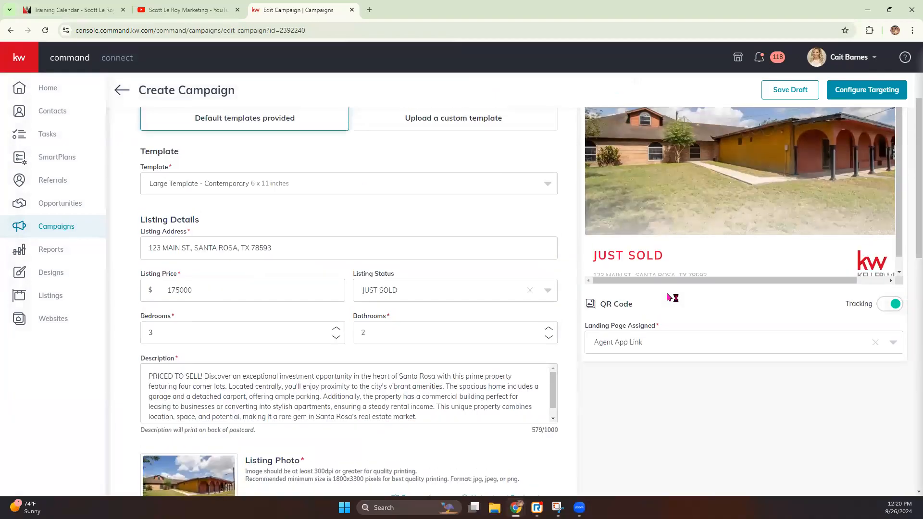
scroll(346, 365, "down", 5)
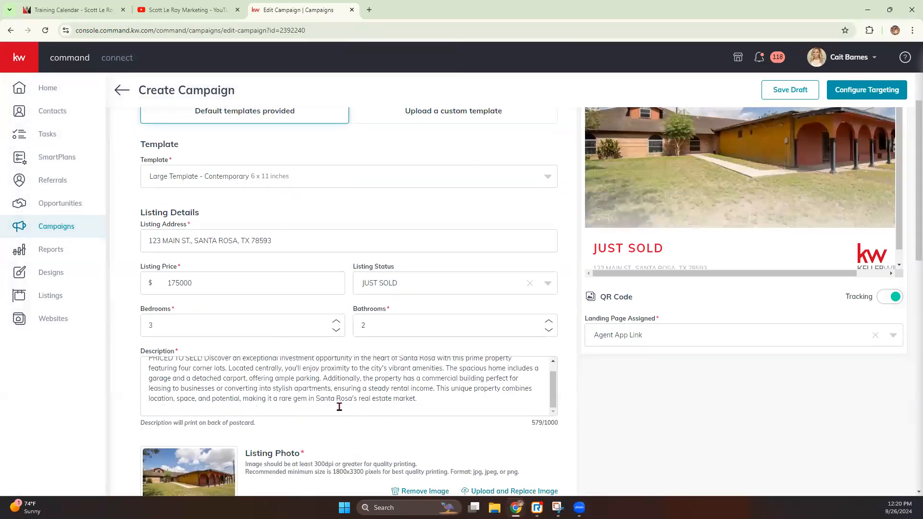
left_click_drag(449, 303, 360, 287)
key("BackSpace")
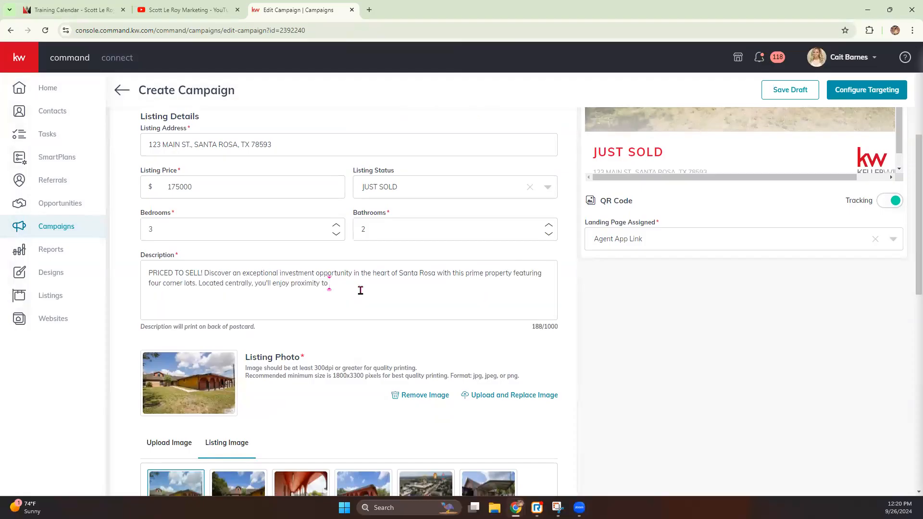
scroll(325, 365, "down", 11)
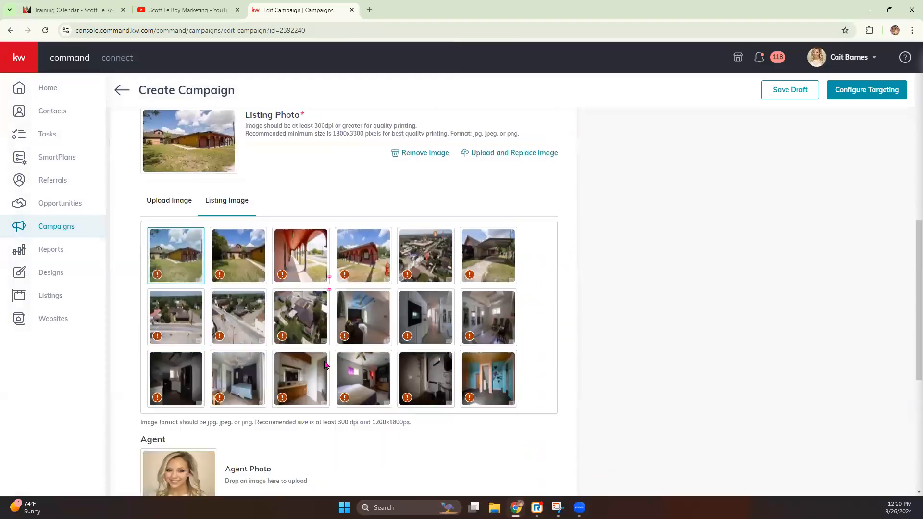
scroll(325, 365, "up", 5)
scroll(324, 363, "down", 5)
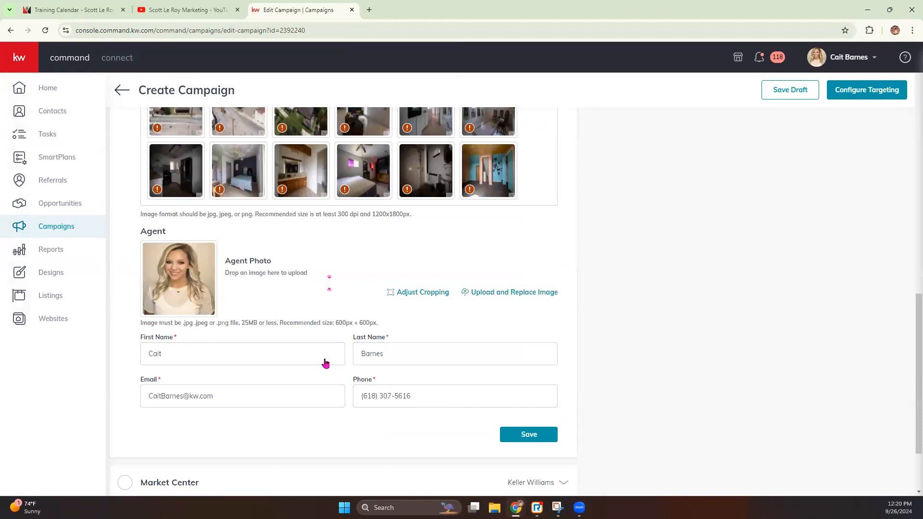
left_click(518, 342)
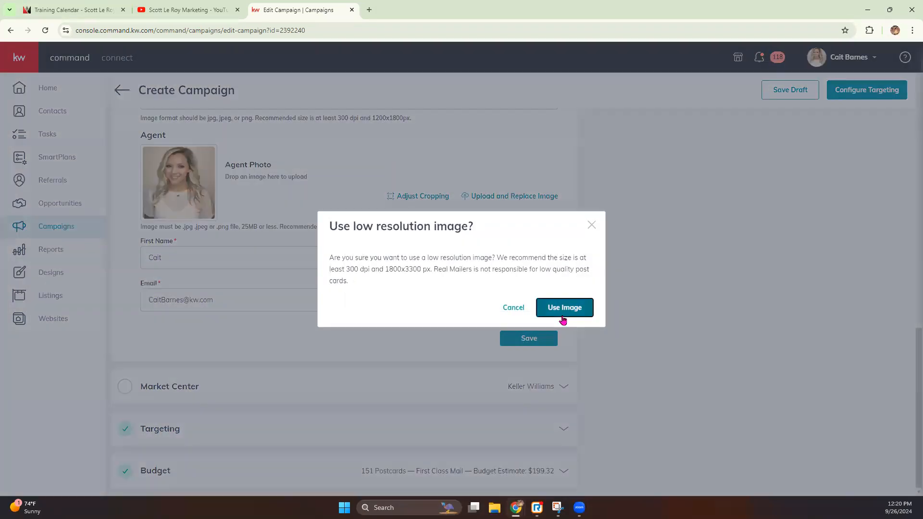
left_click(564, 308)
left_click(547, 260)
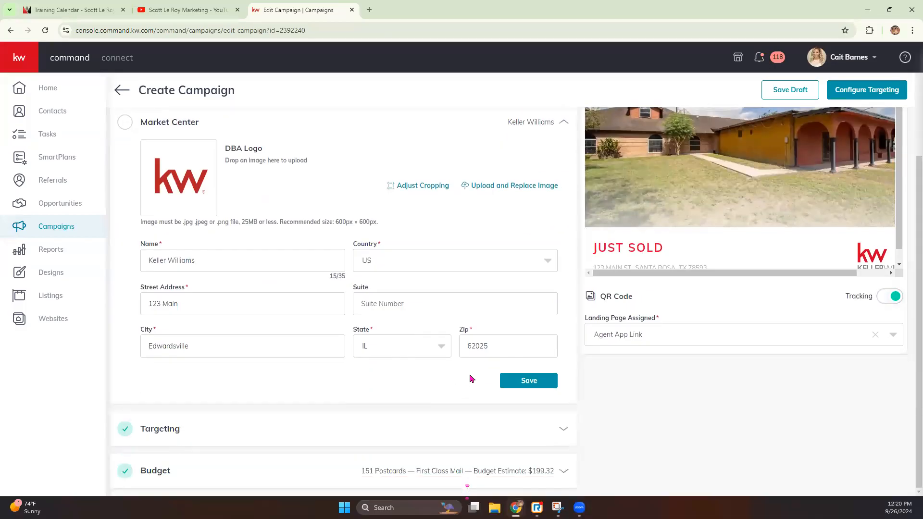
left_click(529, 381)
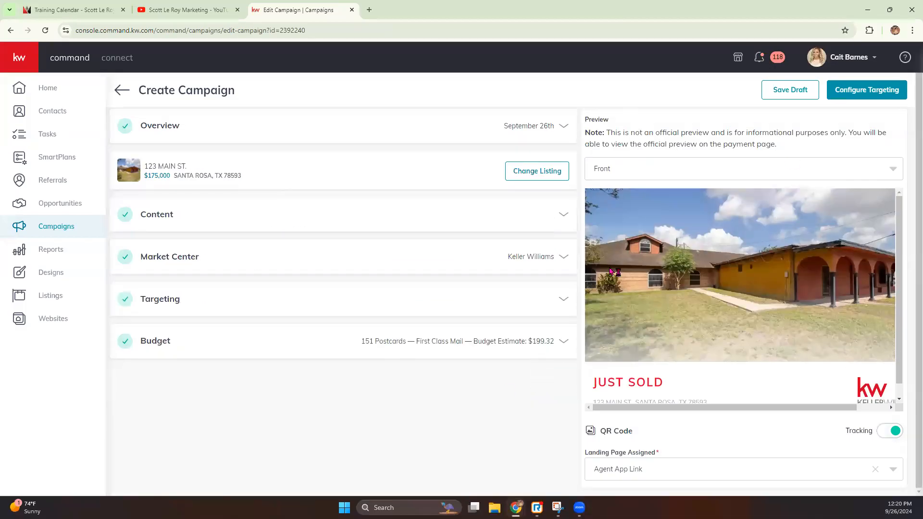
Create the campaign and bring up targeting for 151 homes around 123 Main St., Santa Rosa
left_click(868, 89)
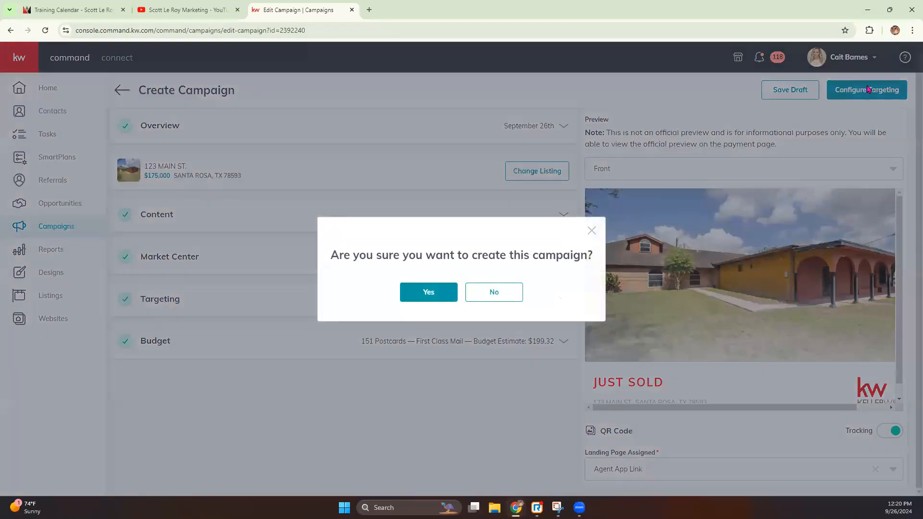
left_click(591, 231)
left_click(181, 301)
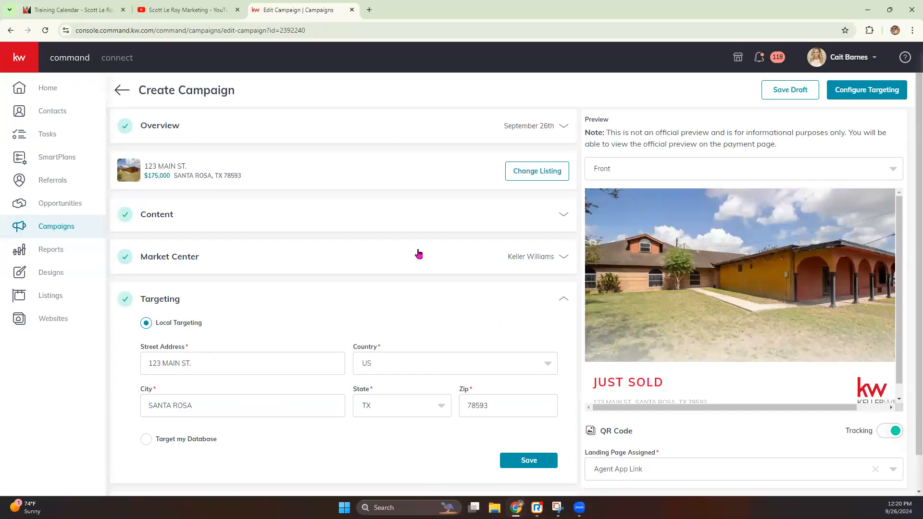
left_click_drag(143, 360, 262, 452)
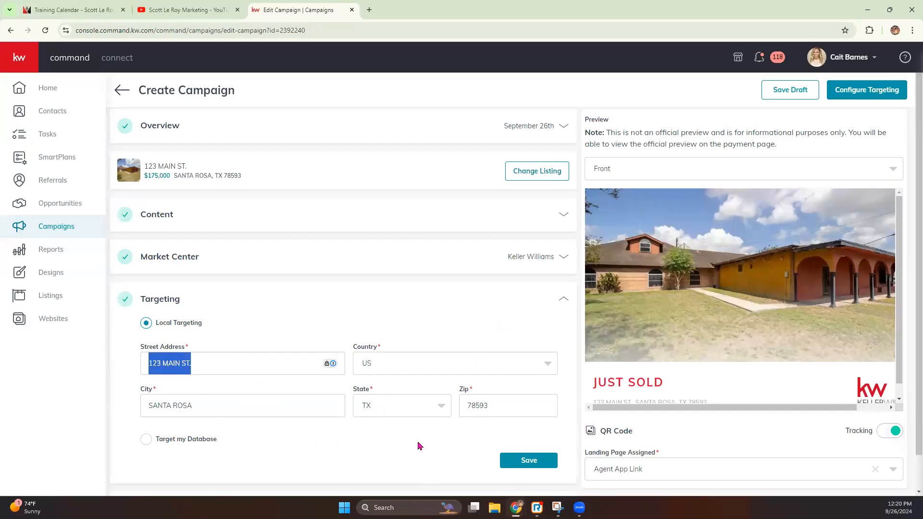
left_click(876, 99)
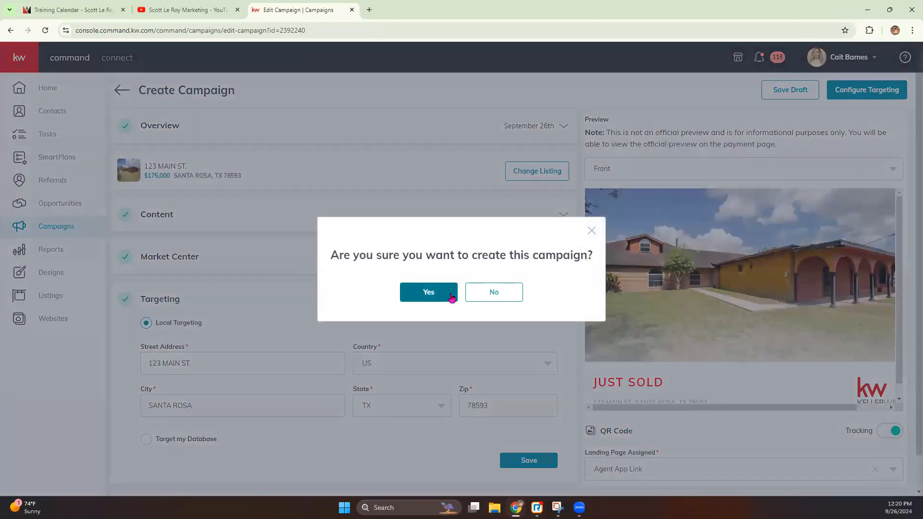
left_click(446, 295)
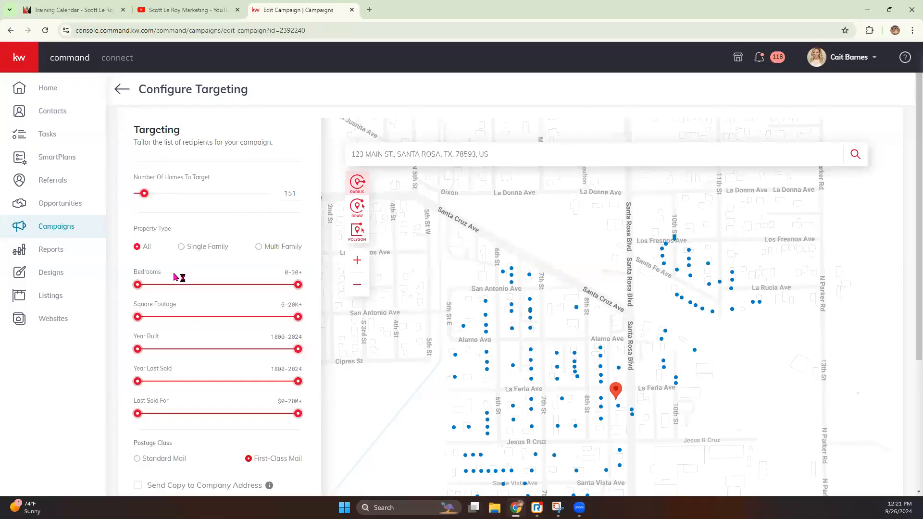
Change the Property Type filter from Single Family to Multi Family homes
left_click(190, 249)
scroll(511, 261, "down", 2)
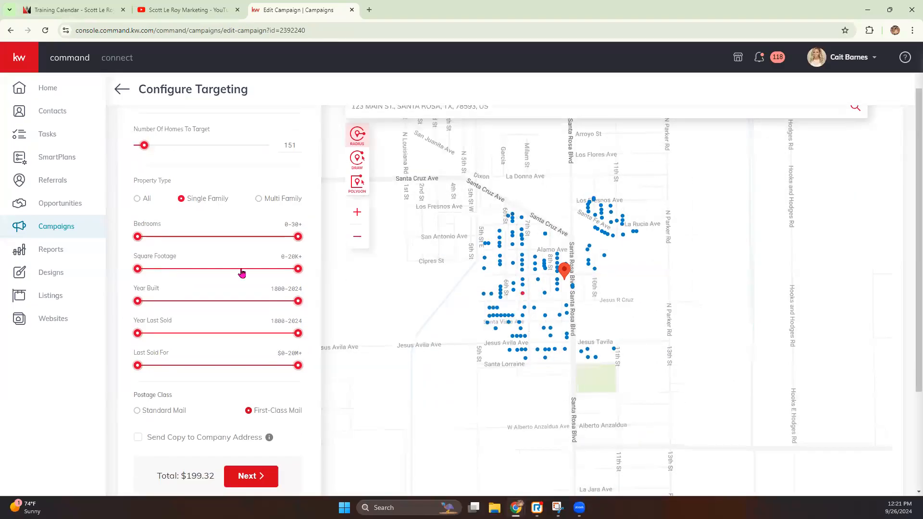
left_click(263, 202)
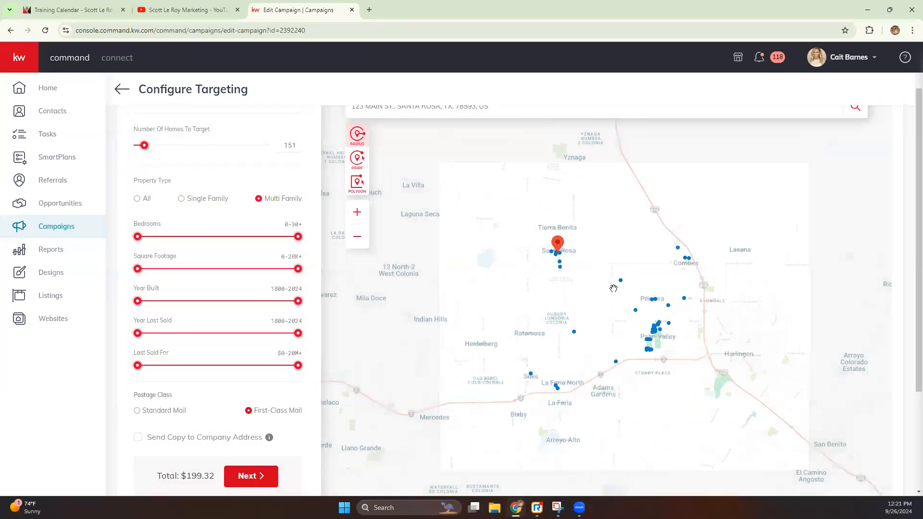
left_click(507, 237)
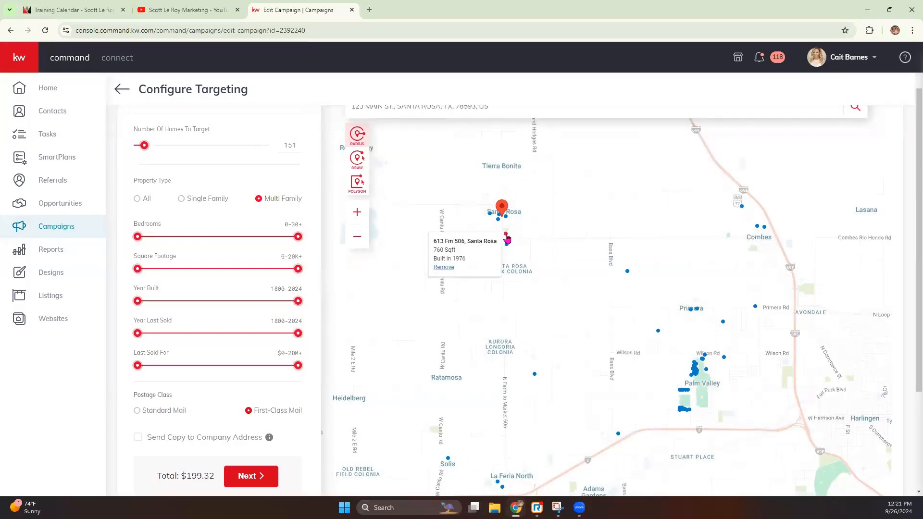
mouse_move(698, 377)
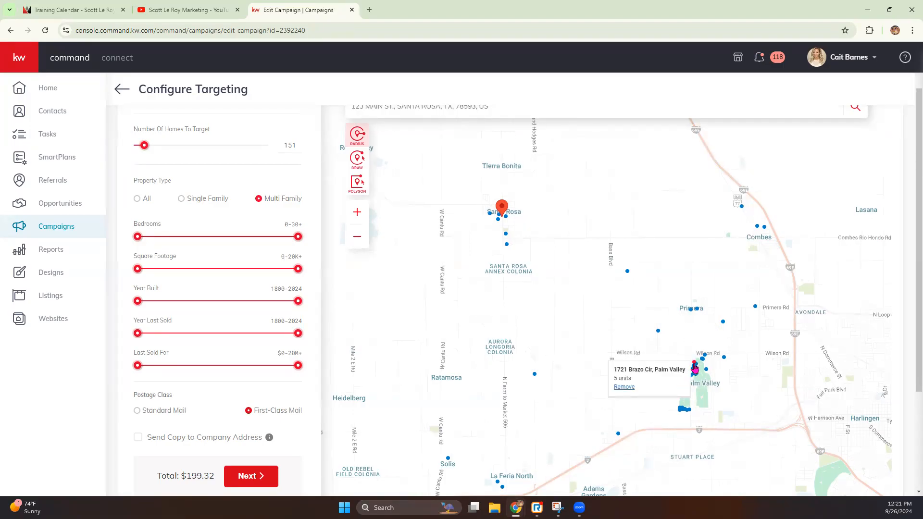
mouse_move(659, 337)
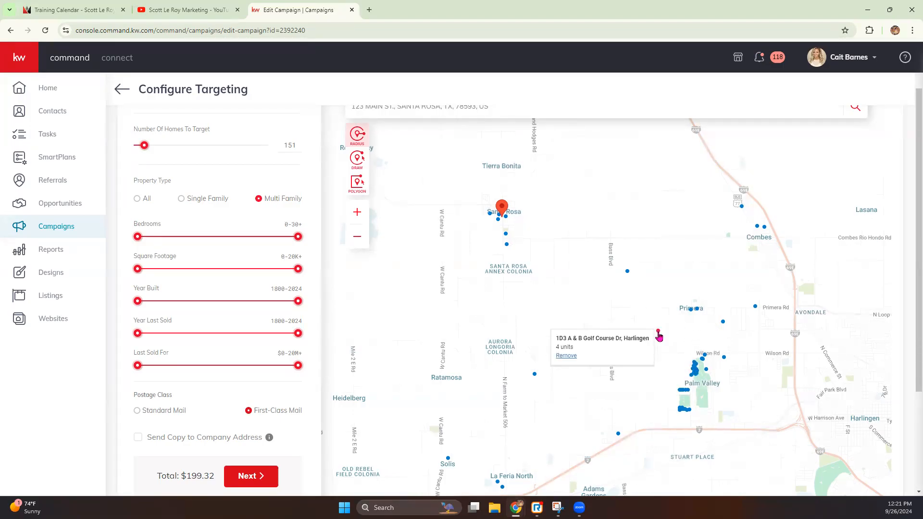
mouse_move(692, 313)
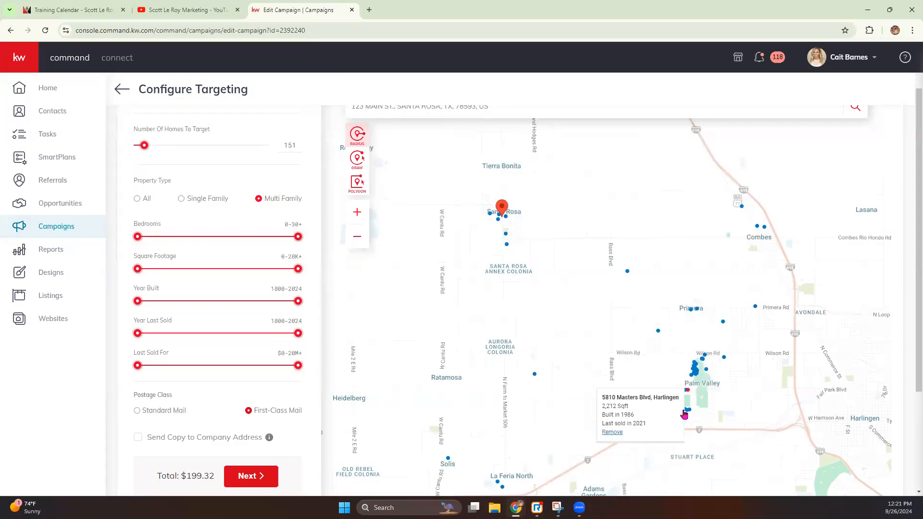
mouse_move(686, 412)
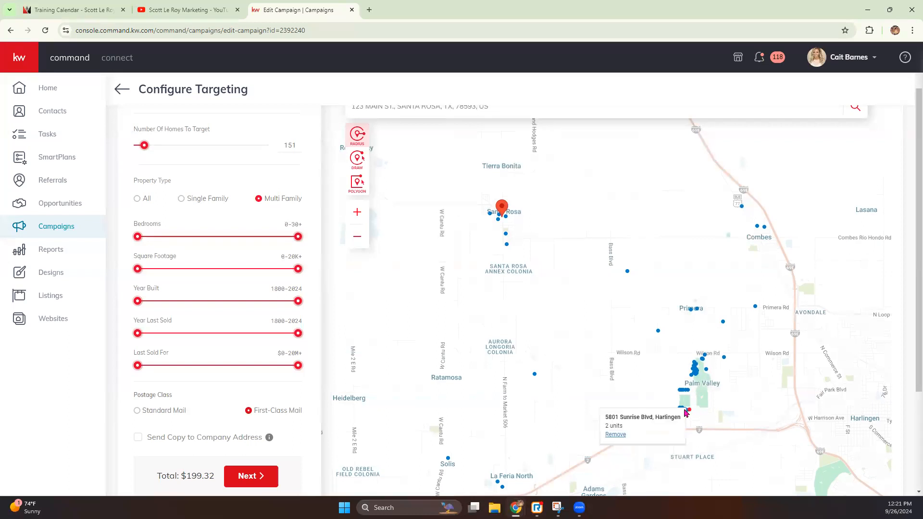
left_click(614, 435)
left_click(615, 435)
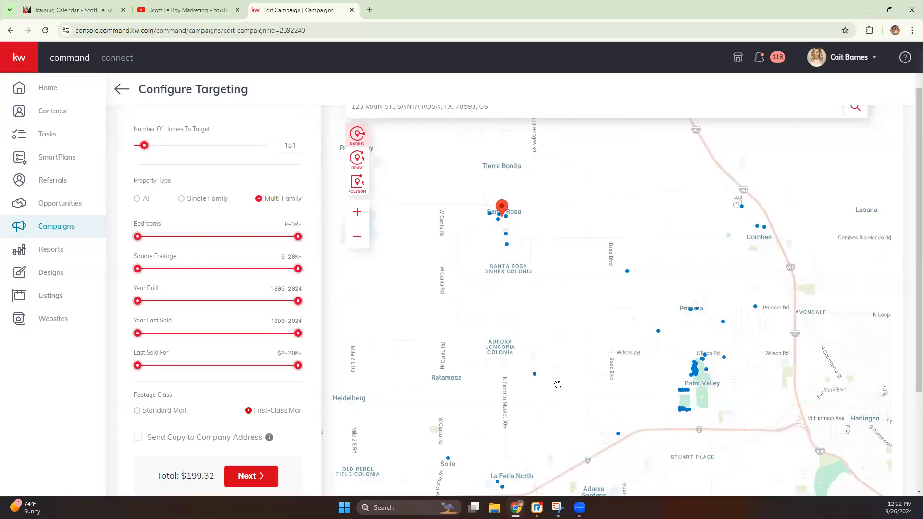
scroll(556, 383, "down", 2)
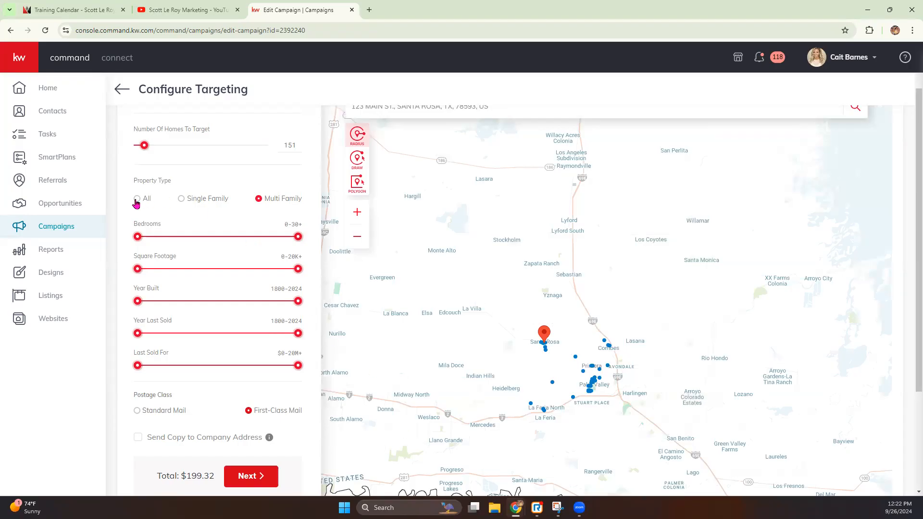
Target all property types within a freehand area over north Santa Rosa, totalling 244 homes for $322.08
left_click(136, 201)
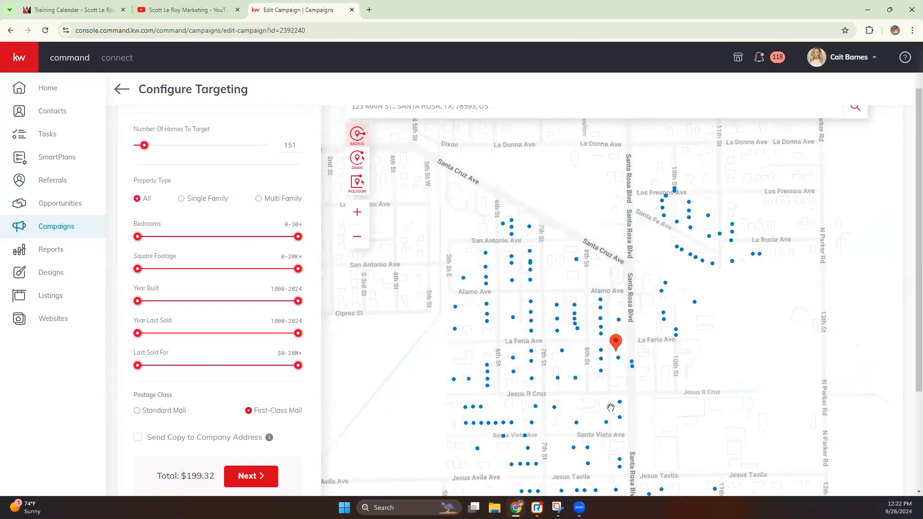
scroll(610, 407, "down", 1)
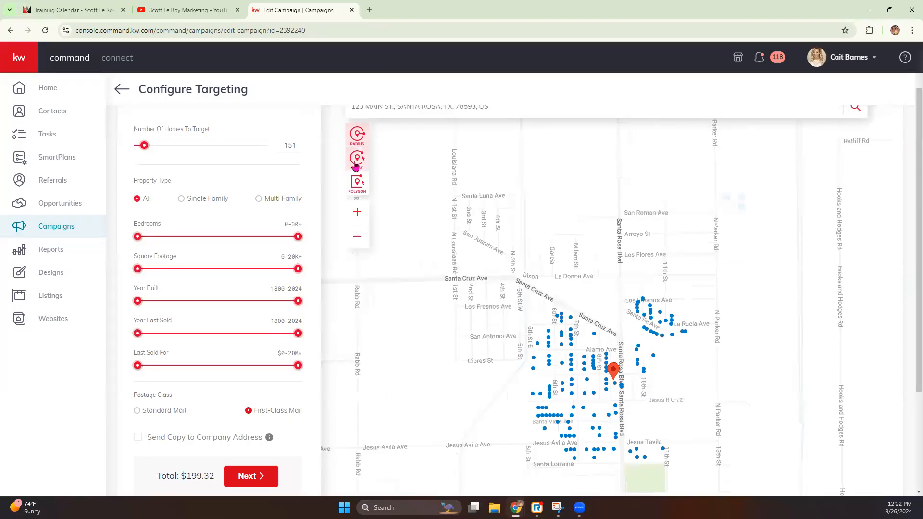
left_click(356, 163)
mouse_move(563, 218)
left_mouse_down()
mouse_move(458, 133)
mouse_move(446, 380)
mouse_move(557, 215)
left_mouse_up()
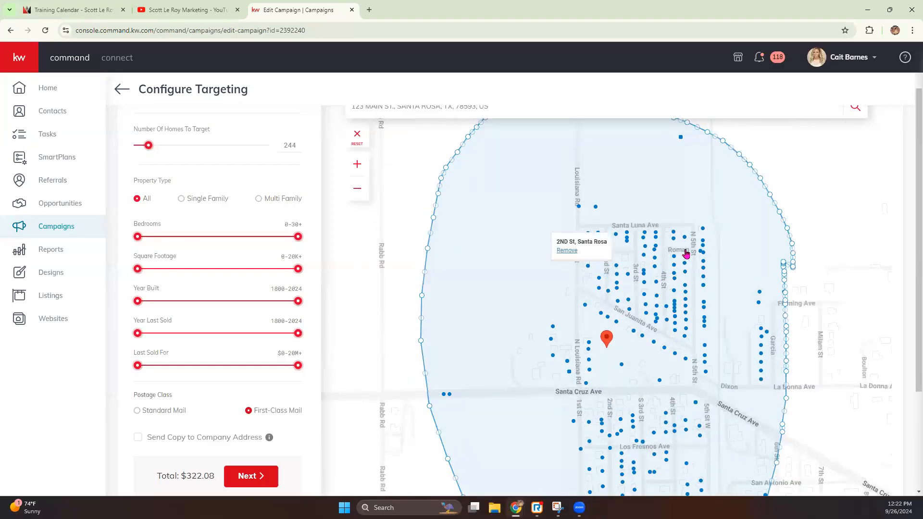
mouse_move(666, 297)
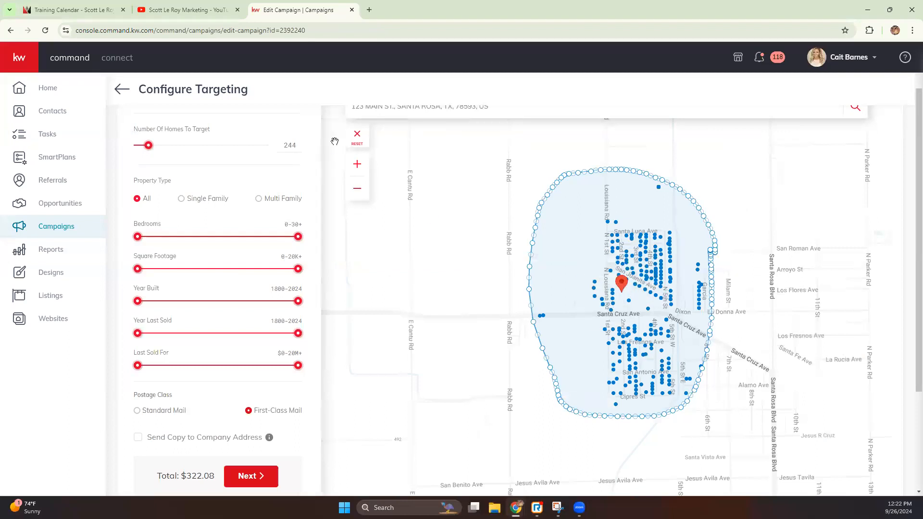
Clear the drawn area and narrow bedrooms to 0-2, square footage to 1,069, year built to 2001, last sold to 2014
left_click(355, 137)
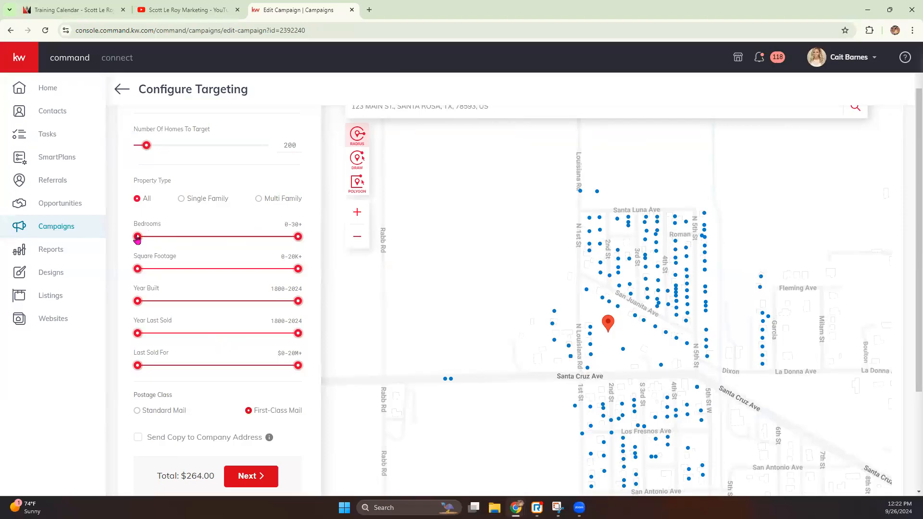
left_click_drag(297, 237, 173, 246)
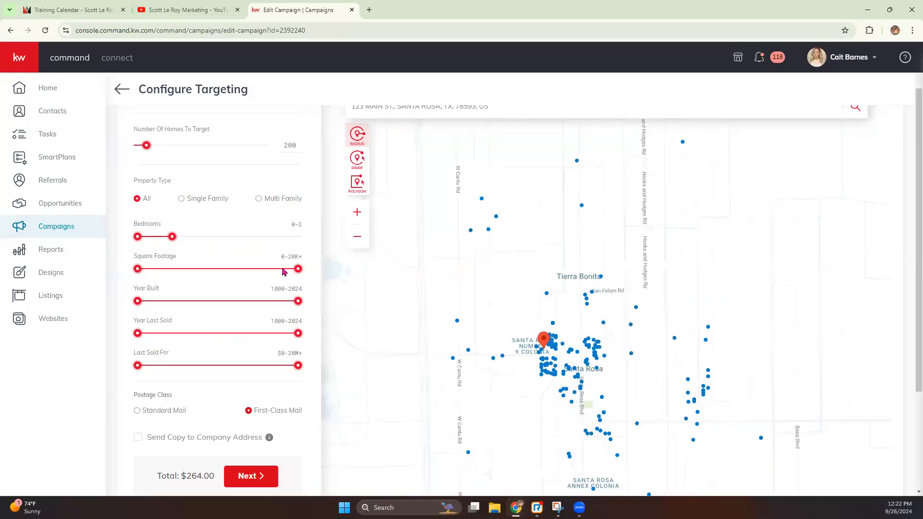
left_click_drag(298, 272, 153, 275)
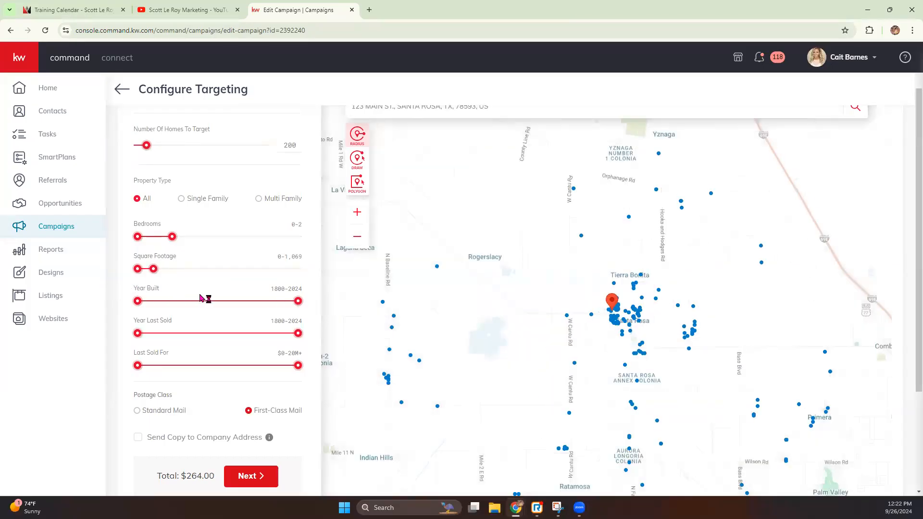
left_click_drag(299, 301, 211, 299)
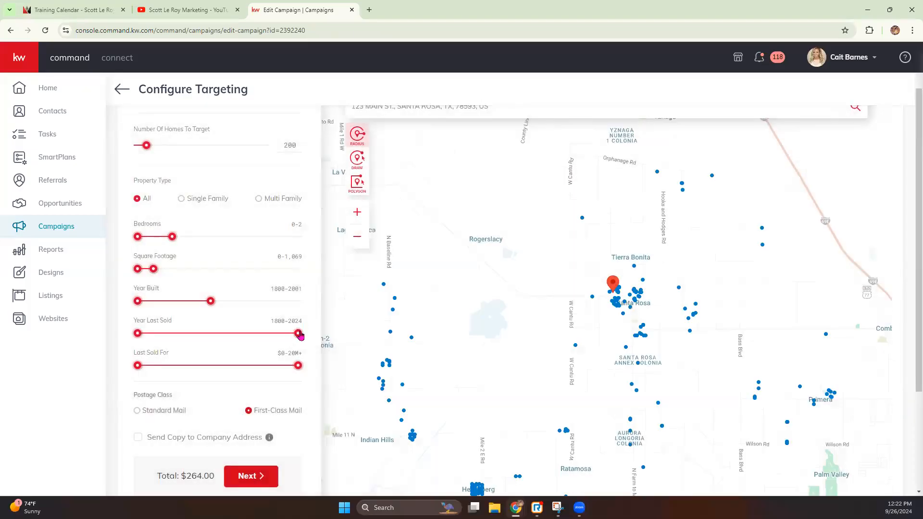
left_click_drag(297, 333, 261, 333)
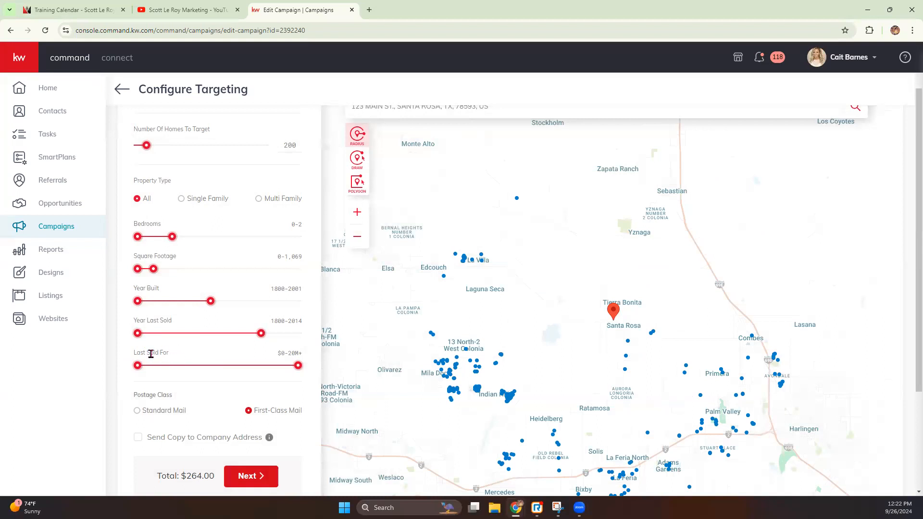
Return the square footage, year built, year last sold and bedrooms filters to their full ranges
scroll(522, 341, "down", 2)
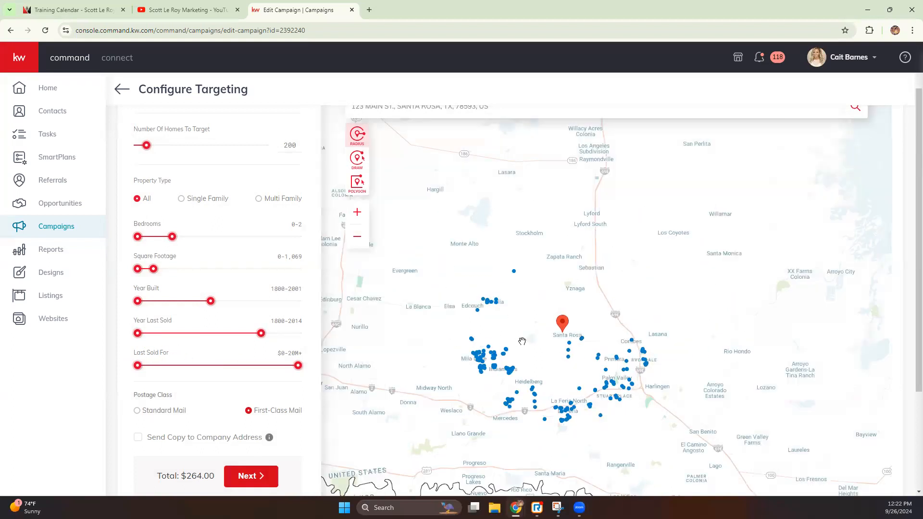
scroll(523, 351, "down", 2)
scroll(527, 351, "up", 2)
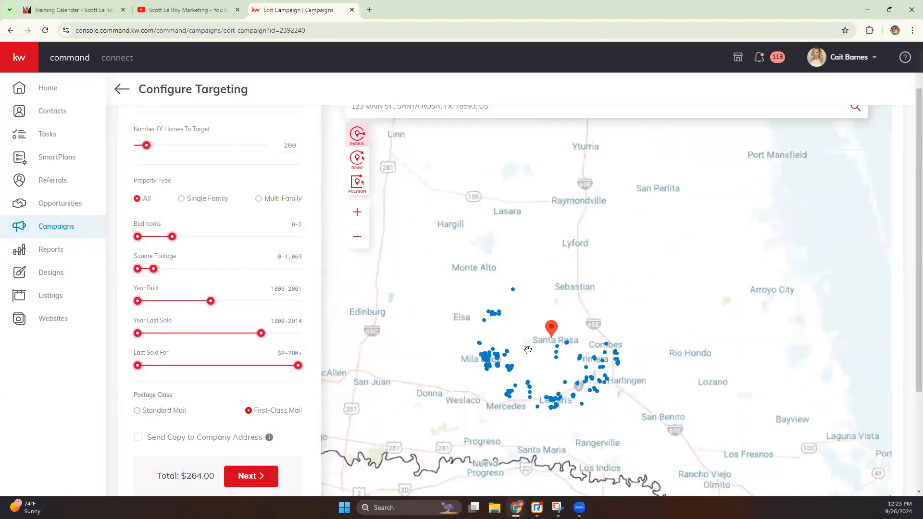
scroll(528, 350, "up", 2)
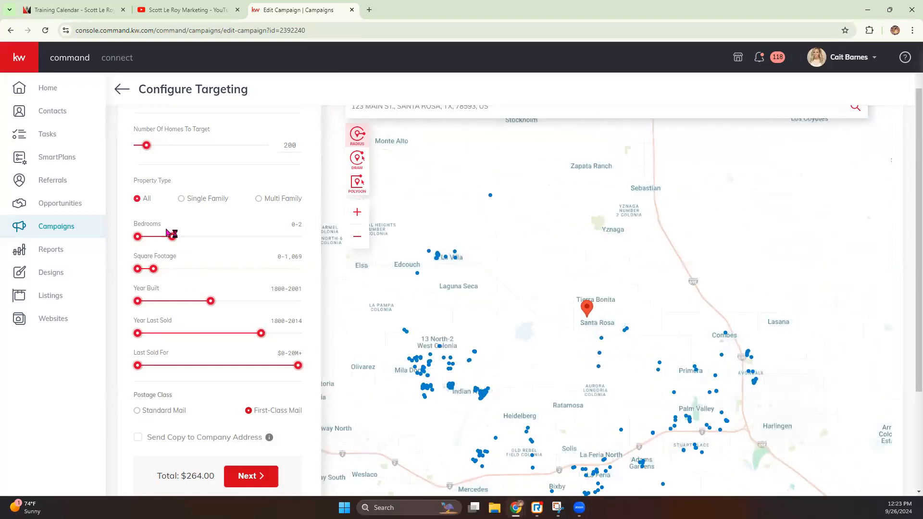
left_click_drag(153, 269, 299, 269)
left_click_drag(210, 301, 323, 304)
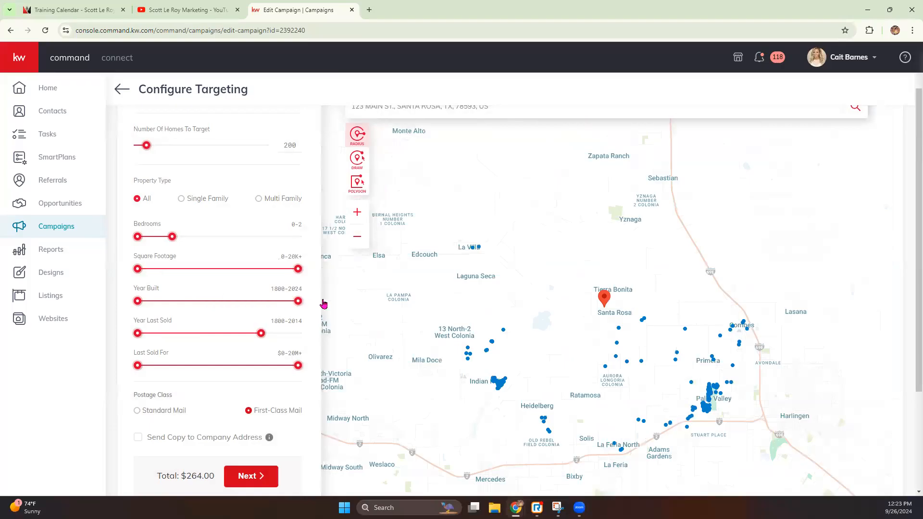
left_click_drag(259, 337, 317, 336)
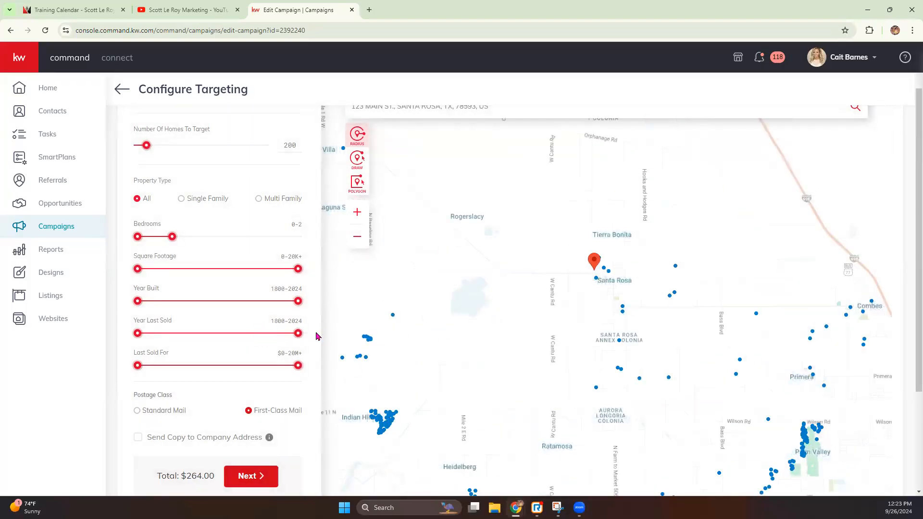
left_click_drag(173, 239, 375, 253)
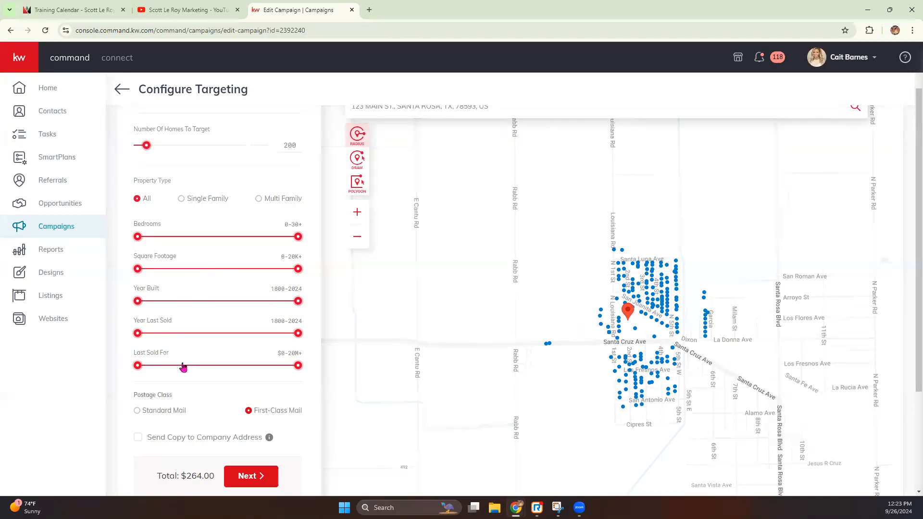
Add a copy to the company address, raising the total to $265.32, and continue to Preview & Payment
scroll(183, 366, "down", 1)
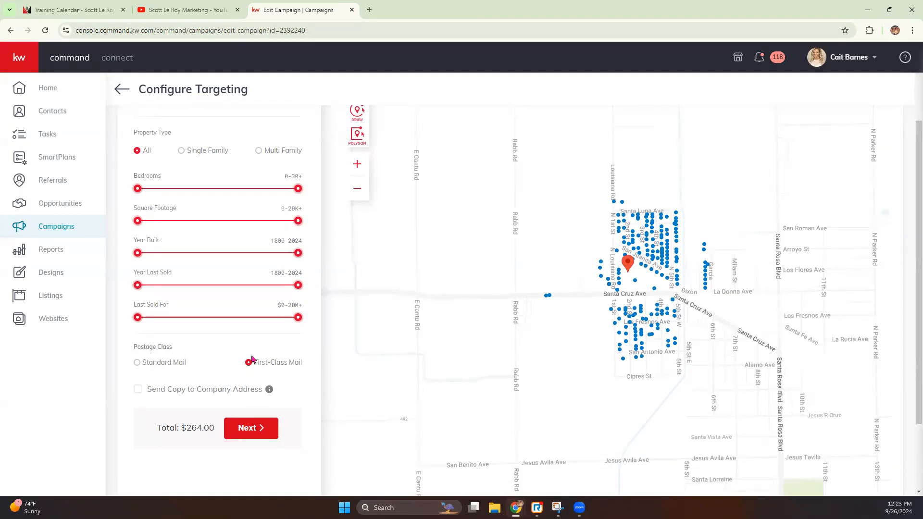
left_click(139, 389)
mouse_move(269, 390)
scroll(619, 274, "down", 1)
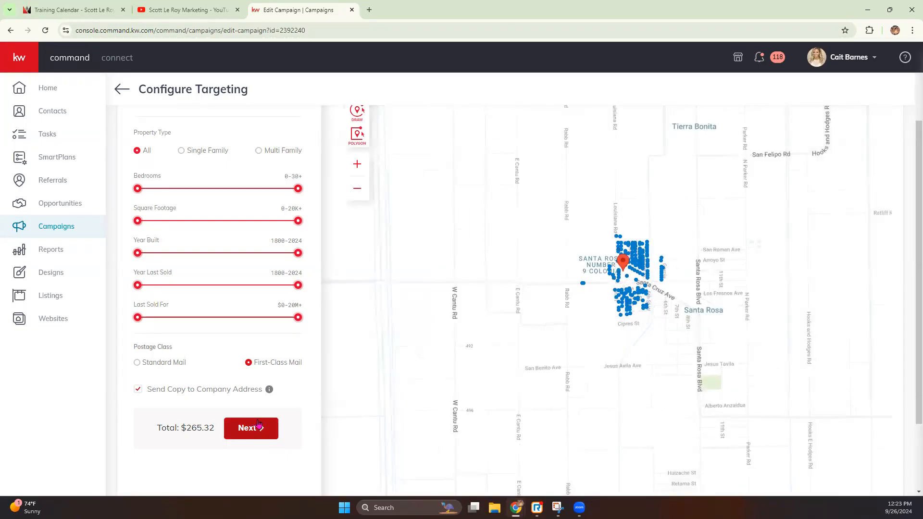
left_click(258, 423)
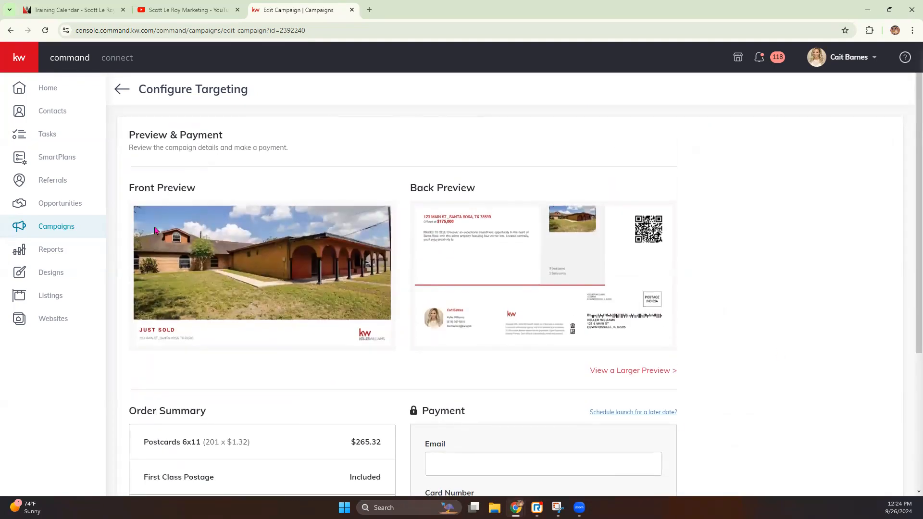
Open the larger PDF preview of the Just Sold postcard's front and back
left_click(621, 371)
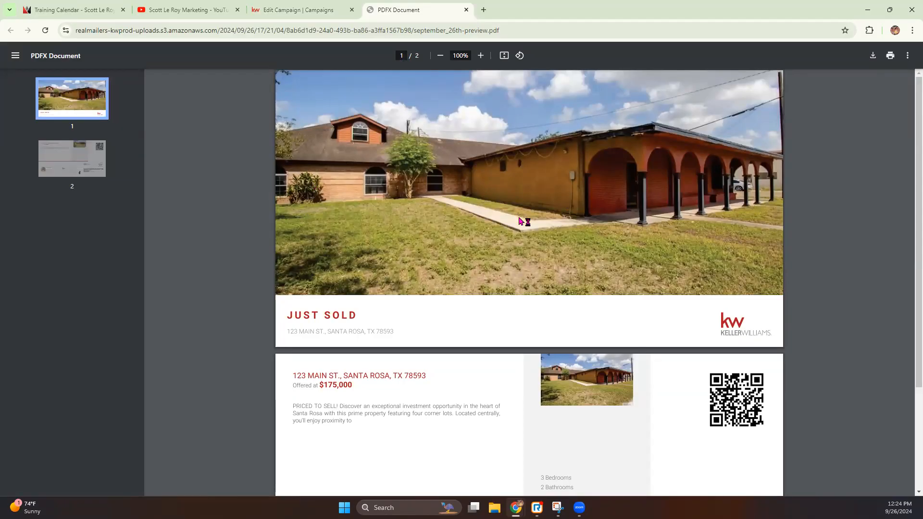
scroll(519, 225, "down", 2)
scroll(519, 229, "down", 1)
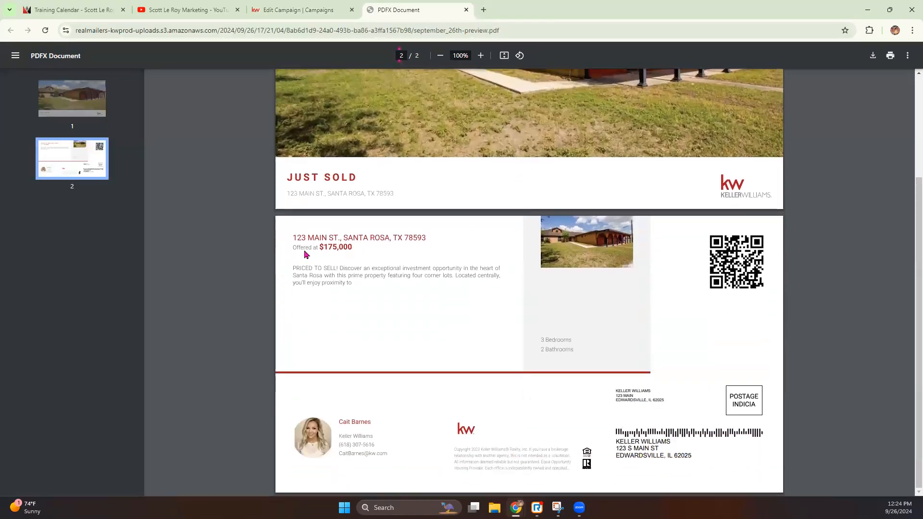
scroll(343, 204, "up", 3)
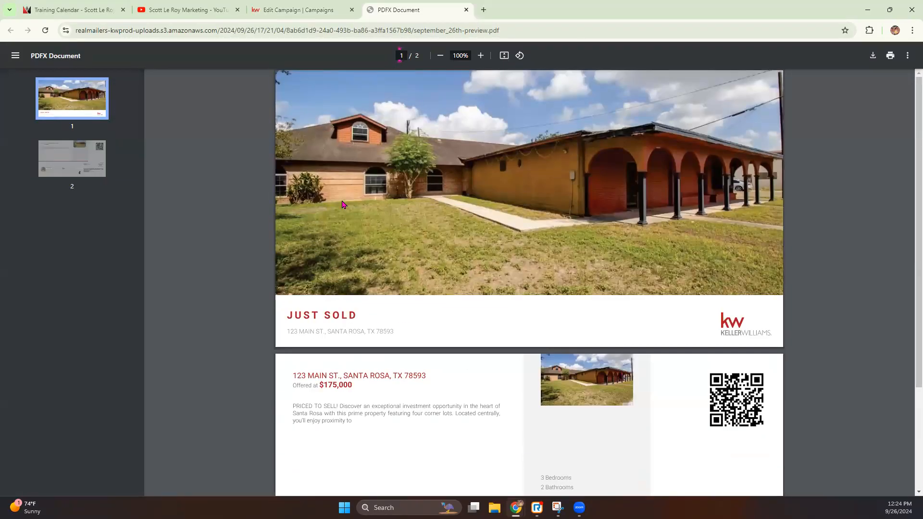
scroll(590, 287, "down", 2)
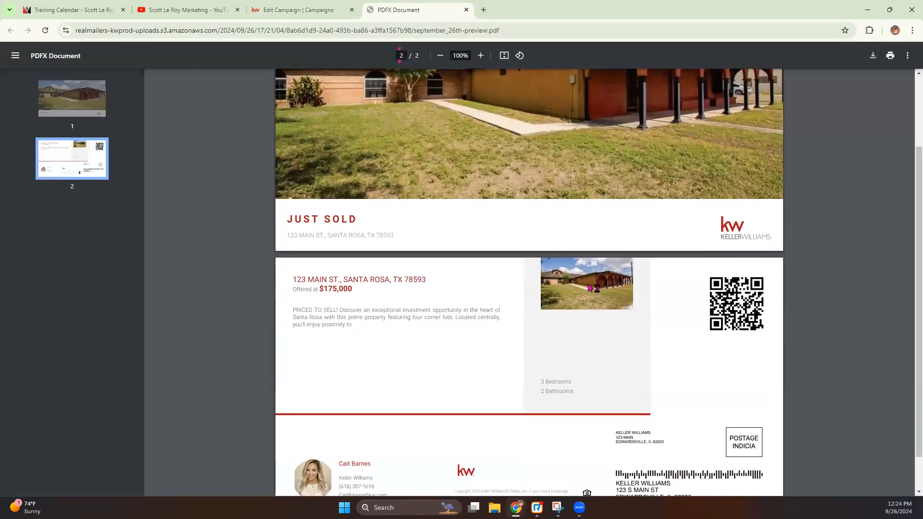
scroll(590, 287, "down", 1)
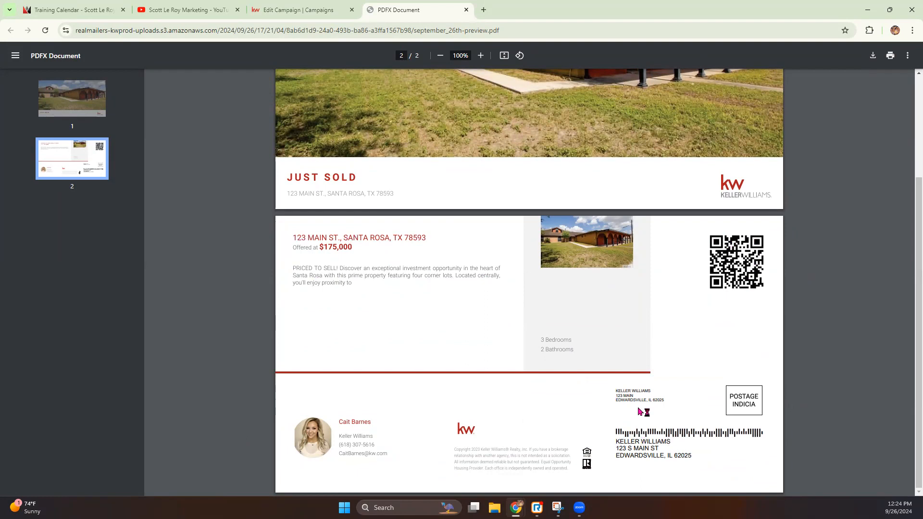
left_click(295, 10)
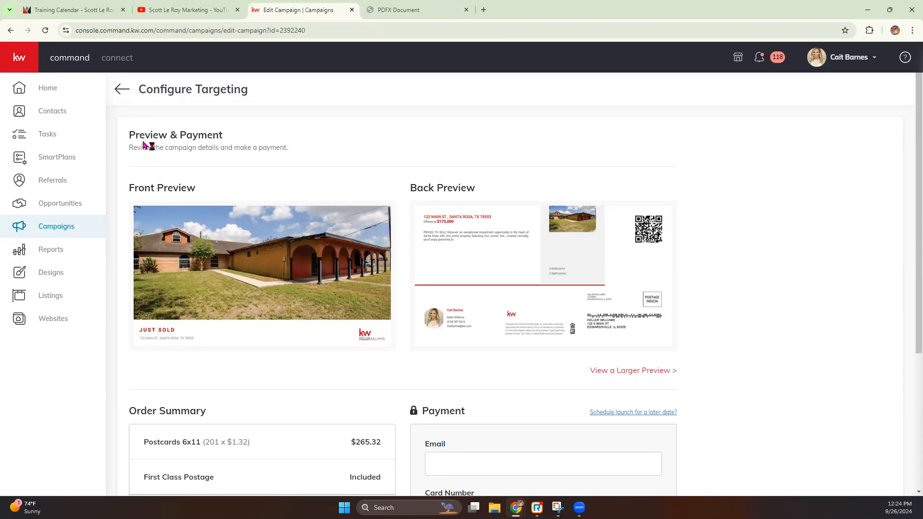
left_click(411, 17)
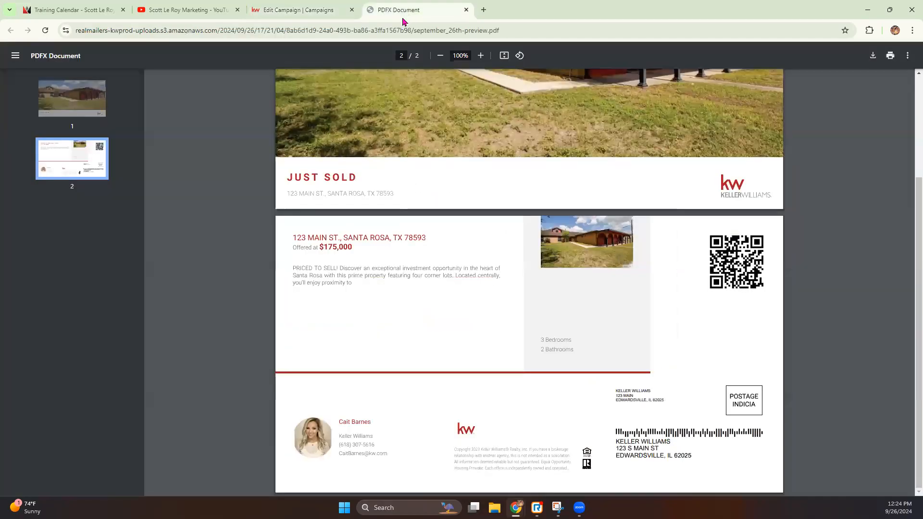
Return to the campaign tab and highlight the Order Summary lines: postcards, included First Class postage, $265.32 total
left_click(320, 13)
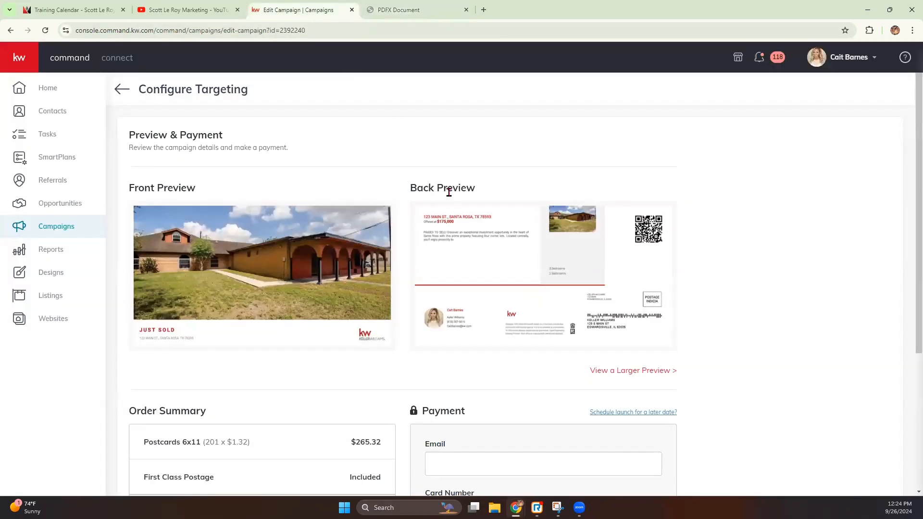
scroll(451, 207, "down", 2)
scroll(452, 233, "down", 3)
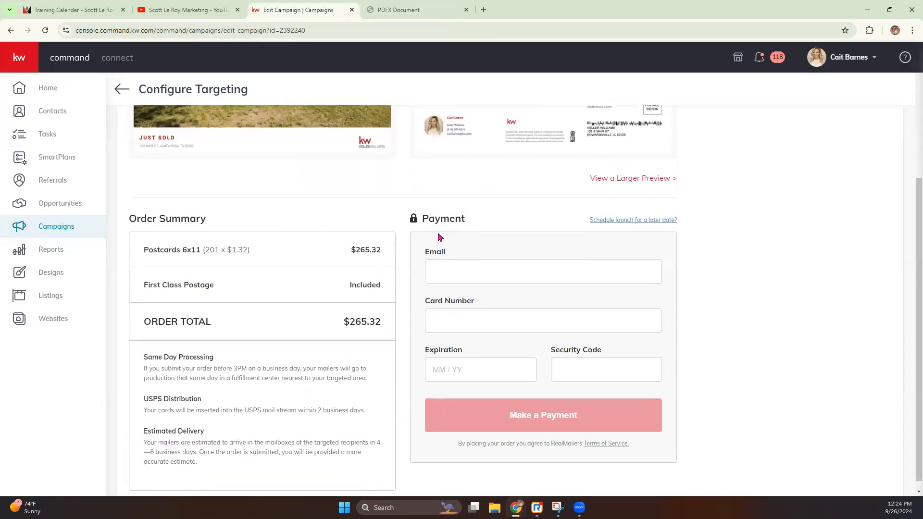
scroll(396, 296, "down", 1)
scroll(397, 299, "down", 1)
left_click_drag(144, 240, 231, 242)
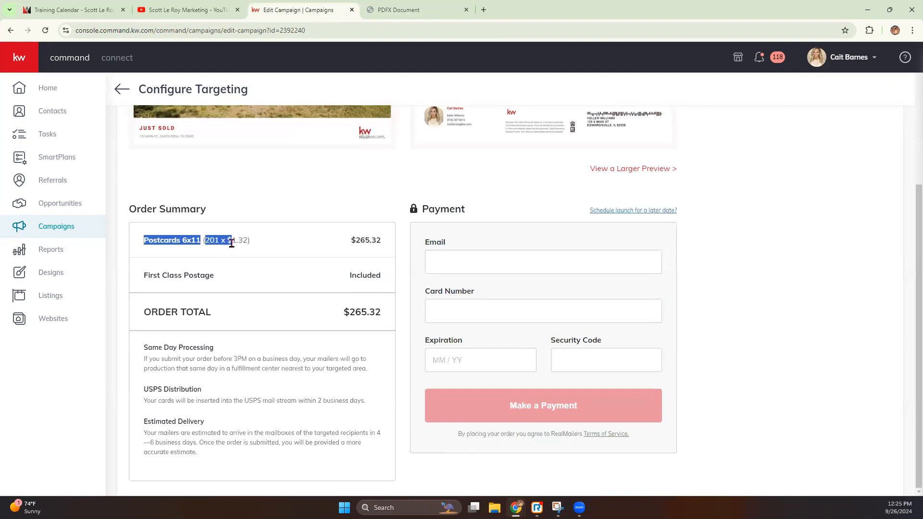
left_click_drag(349, 241, 389, 249)
left_click(160, 273)
left_click_drag(160, 273, 385, 277)
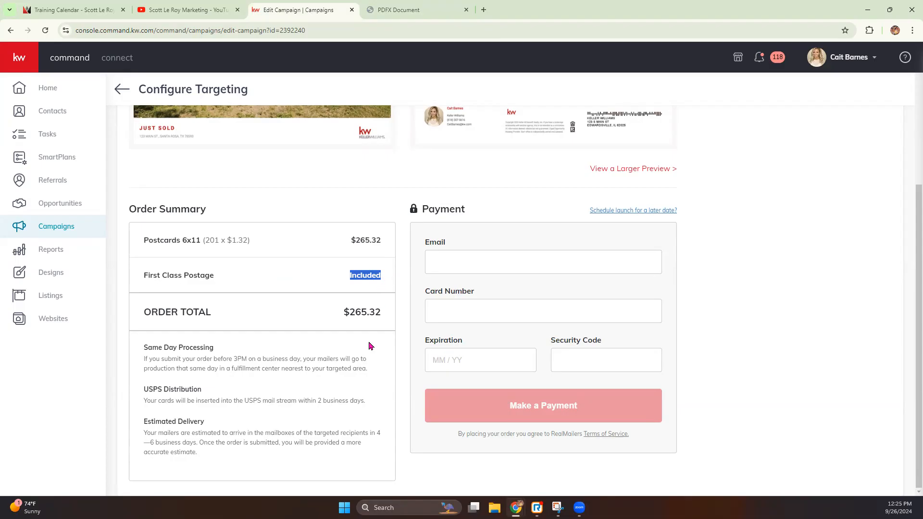
left_click_drag(143, 313, 378, 316)
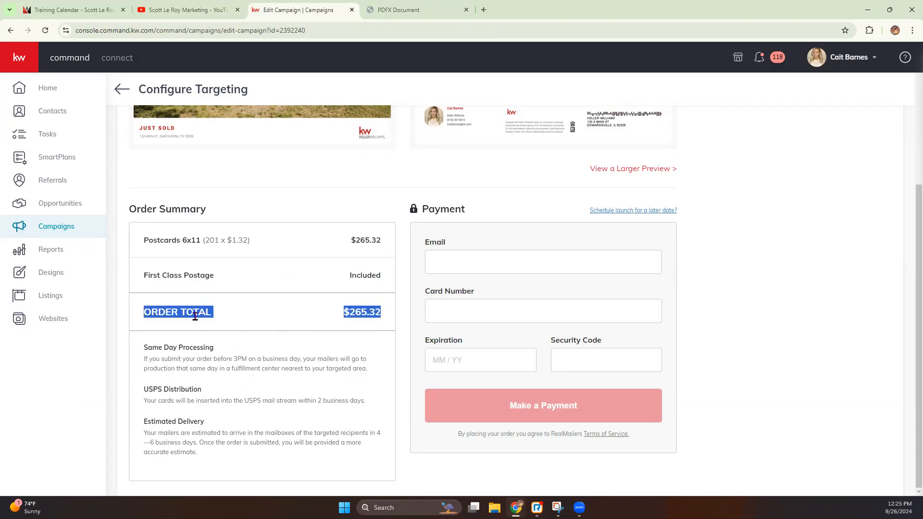
Highlight the Same Day Processing, USPS Distribution and Estimated Delivery notes
triple_click(144, 347)
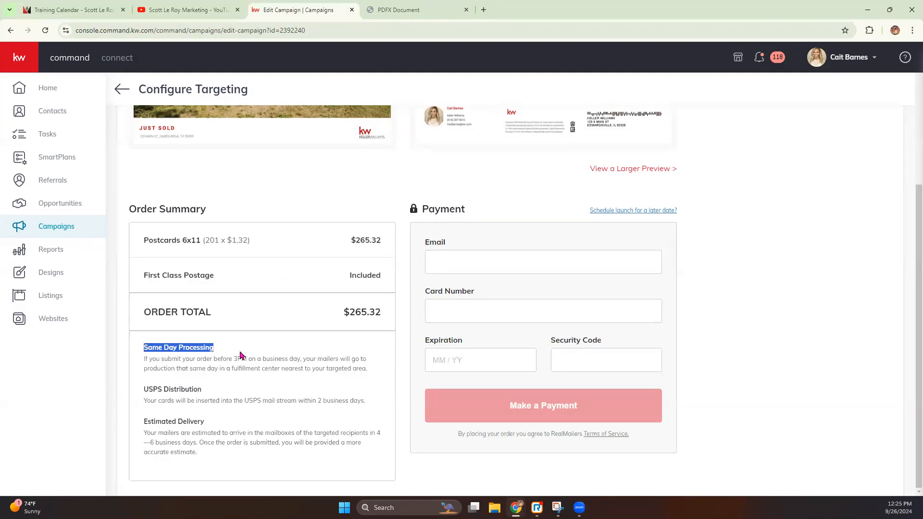
left_click_drag(143, 361, 362, 368)
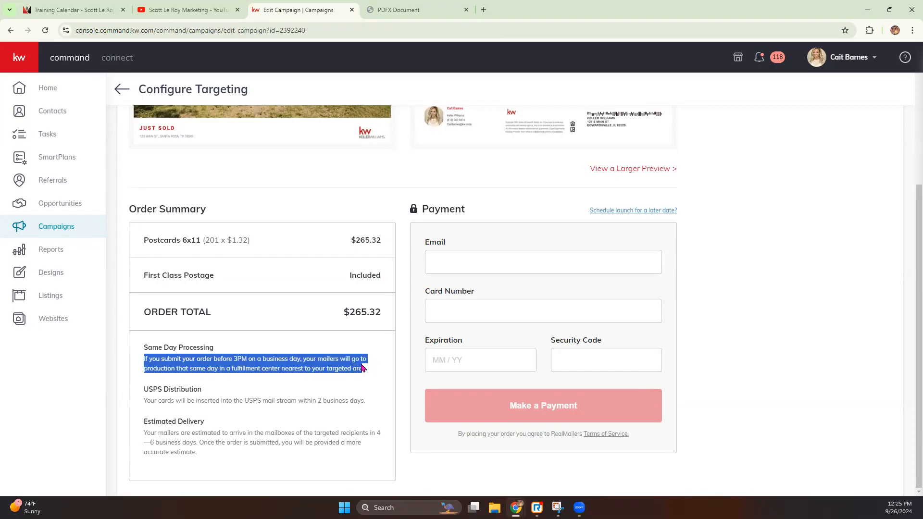
left_click_drag(361, 368, 369, 369)
left_click_drag(144, 389, 363, 401)
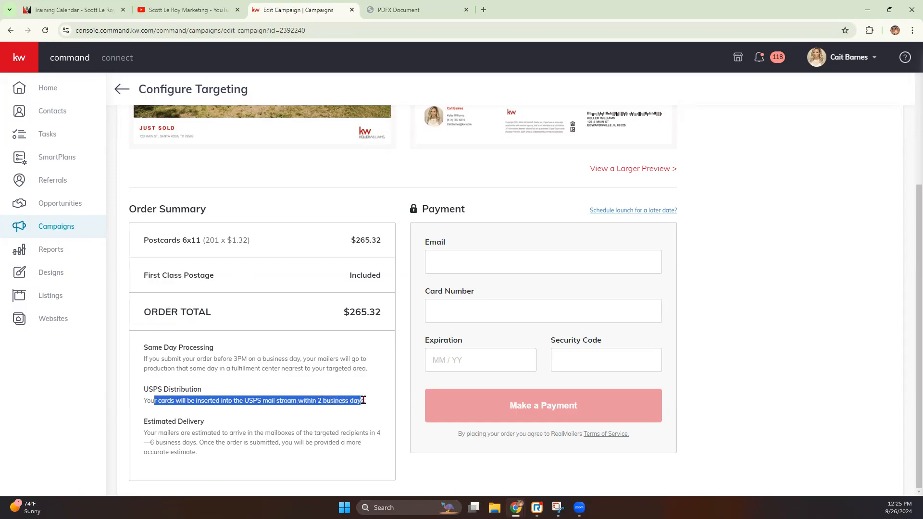
left_click(162, 422)
triple_click(161, 422)
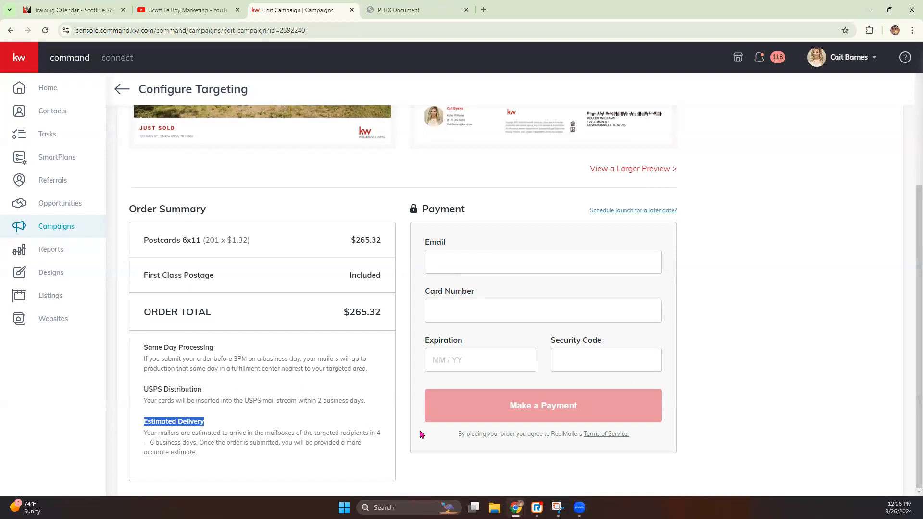
Schedule the campaign launch for 09/30/2024 and point out the same-day processing cutoff note
left_click(645, 211)
left_click(455, 246)
left_click(667, 250)
left_click(666, 247)
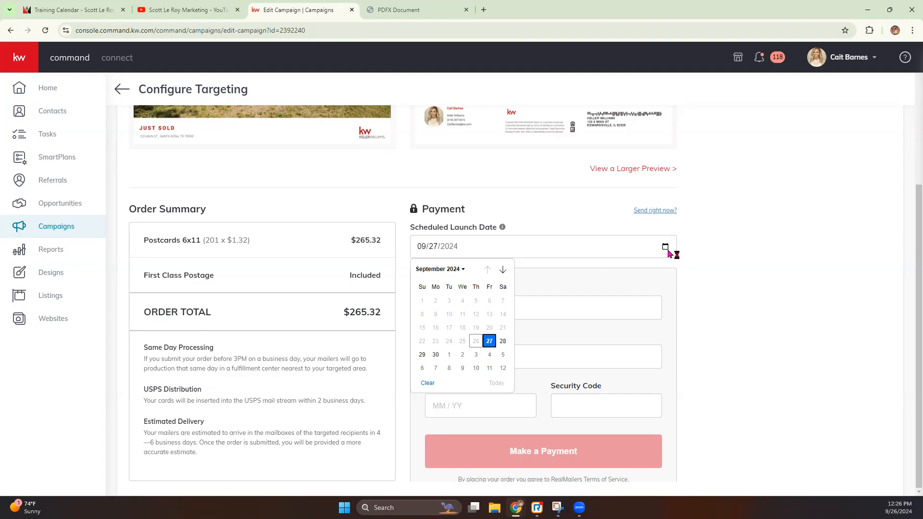
left_click(435, 355)
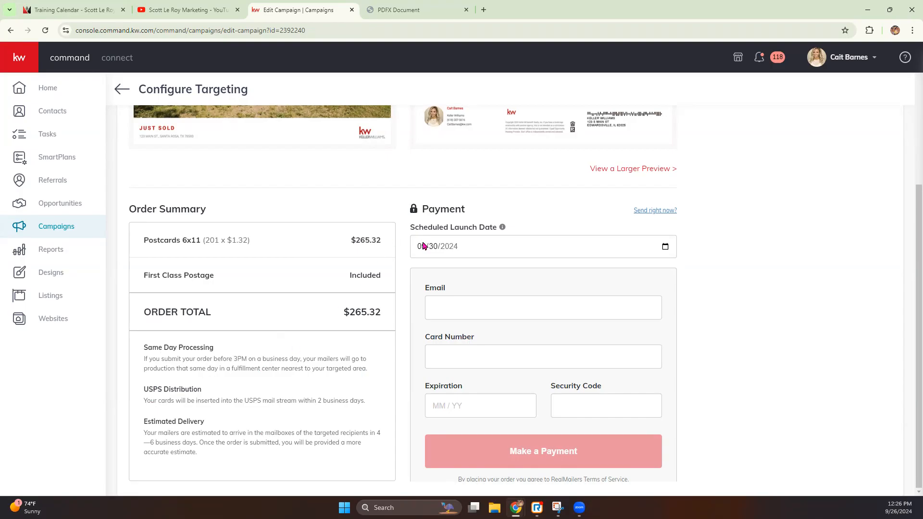
left_click_drag(144, 358, 373, 365)
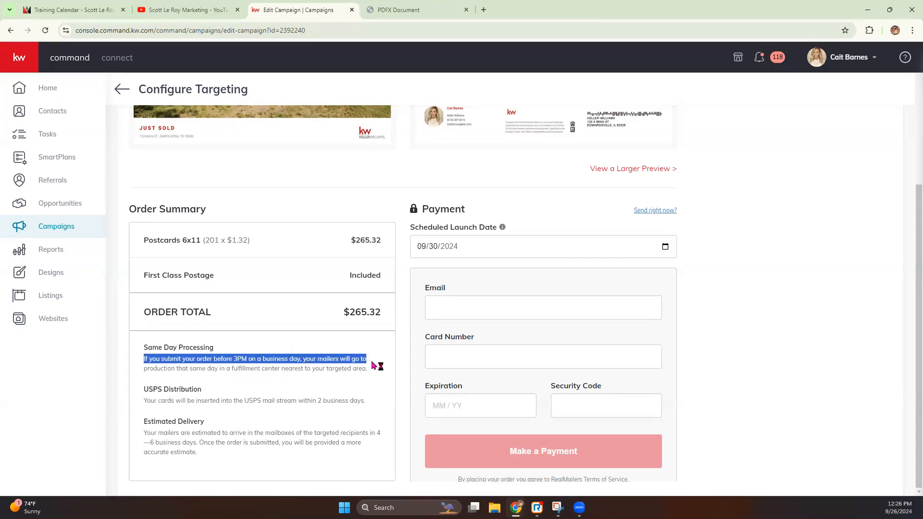
left_click(274, 367)
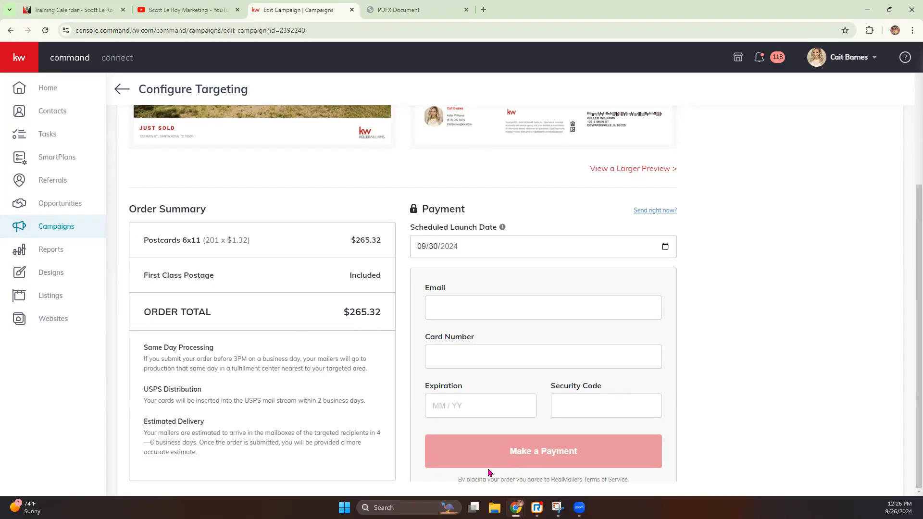
scroll(447, 435, "up", 4)
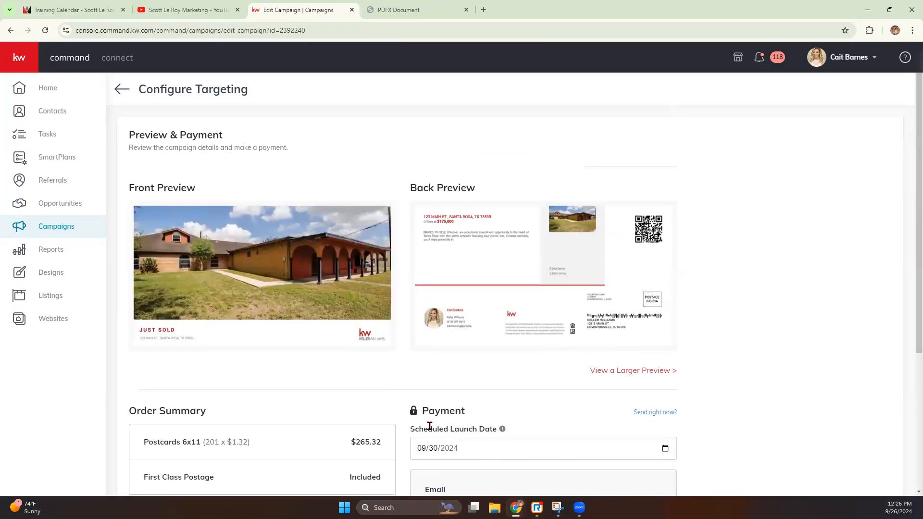
scroll(429, 426, "down", 4)
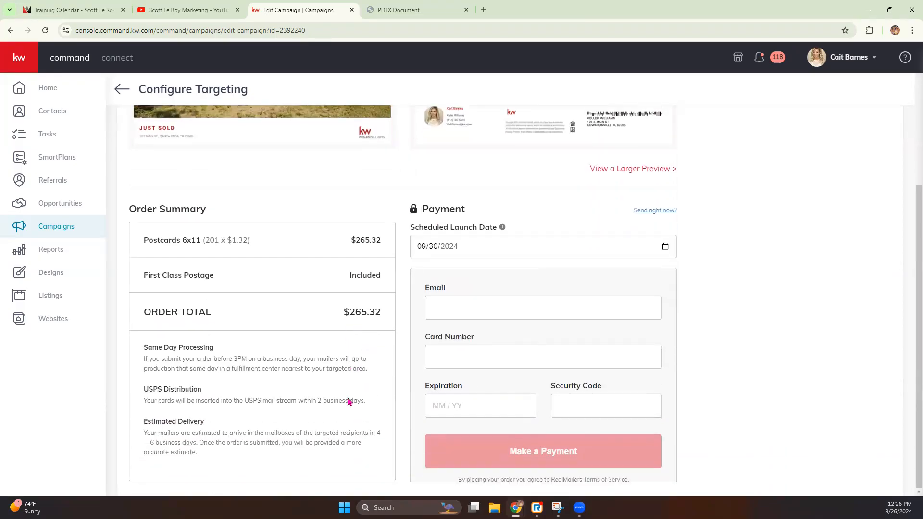
scroll(348, 402, "up", 4)
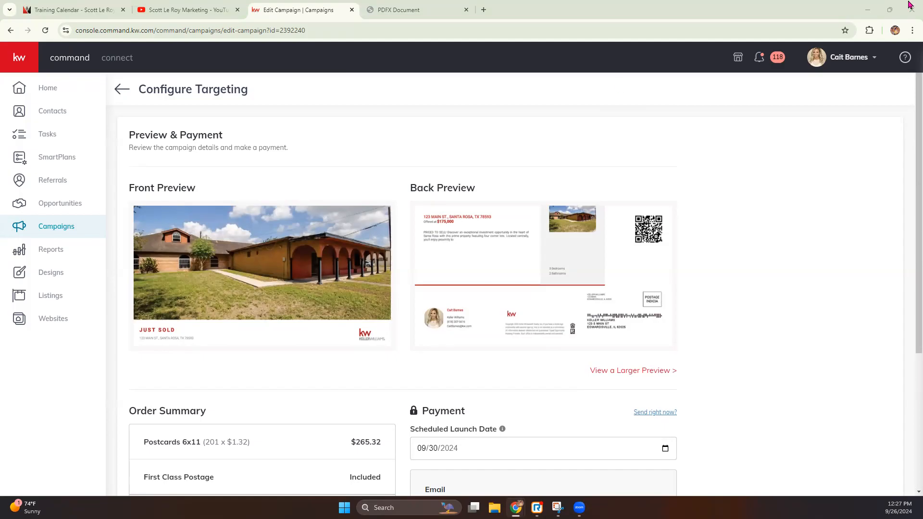
left_click(912, 31)
scroll(497, 308, "down", 4)
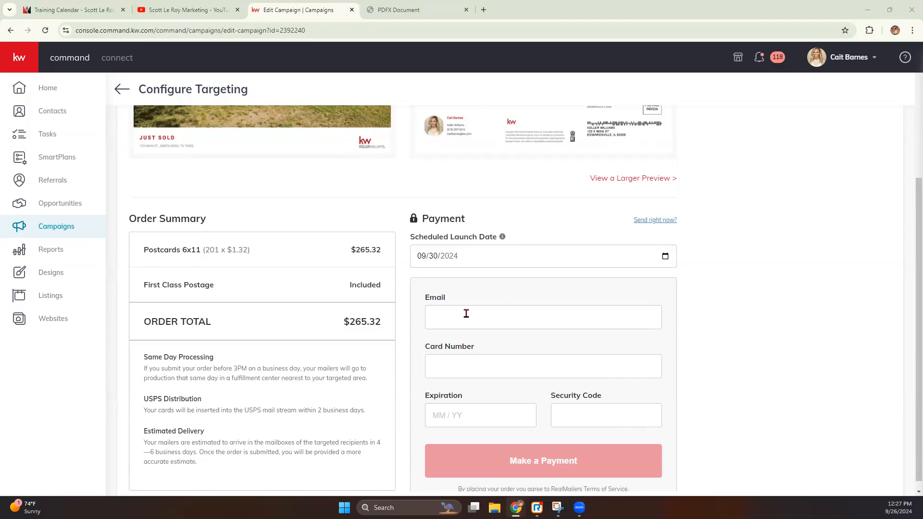
scroll(546, 416, "down", 1)
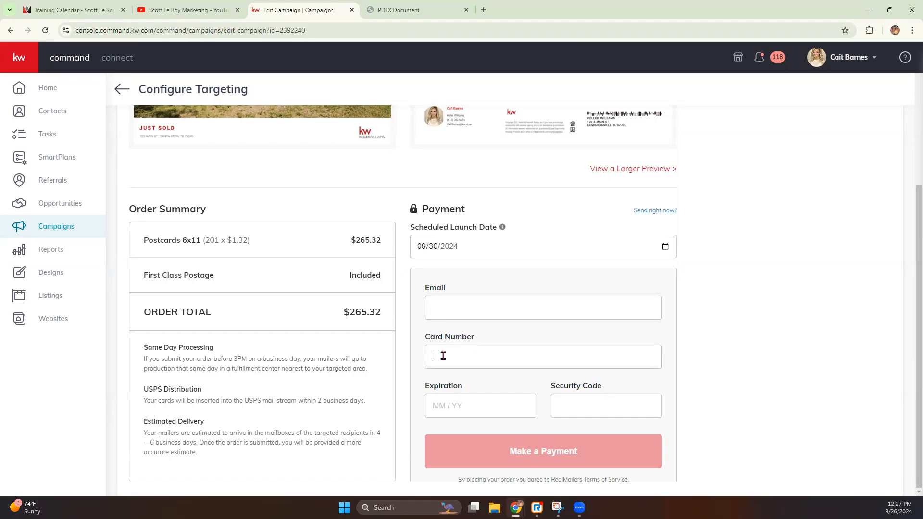
left_click(454, 403)
left_click(577, 404)
scroll(672, 290, "up", 4)
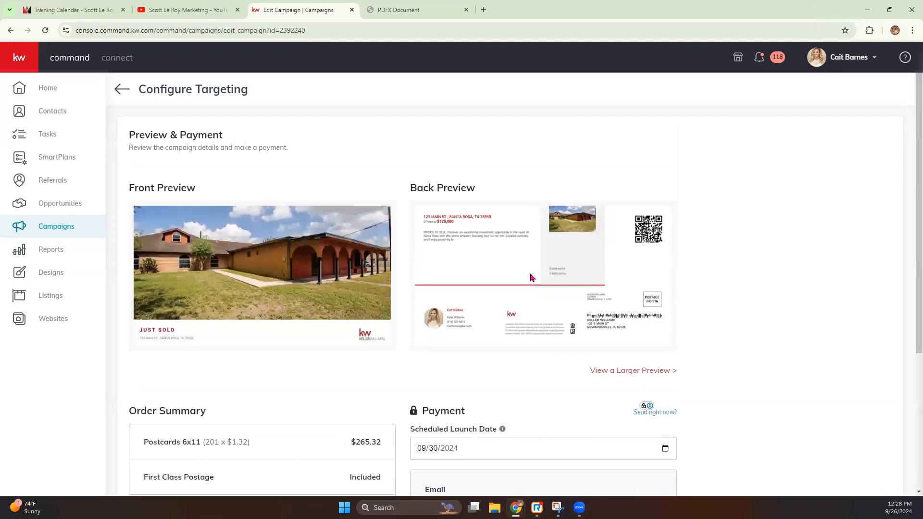
Go back to the direct mail campaigns list, then go to the Designs library
left_click(126, 92)
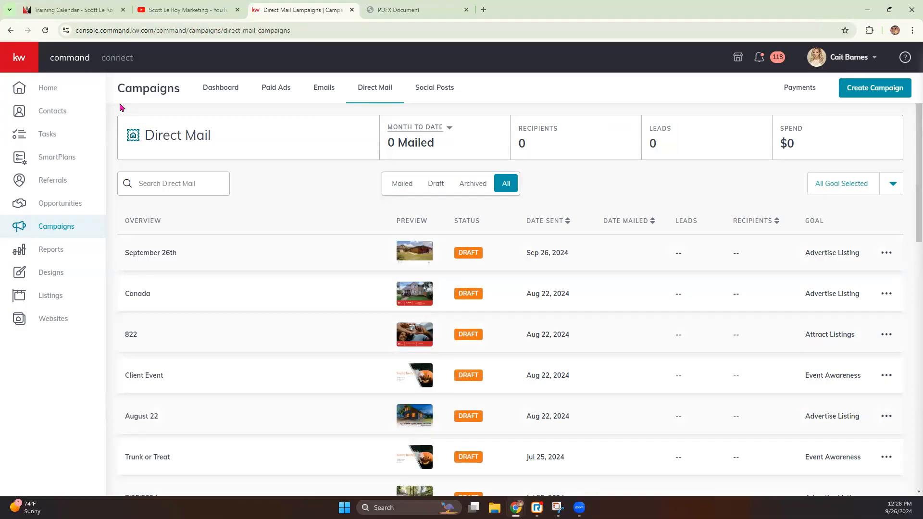
left_click(52, 278)
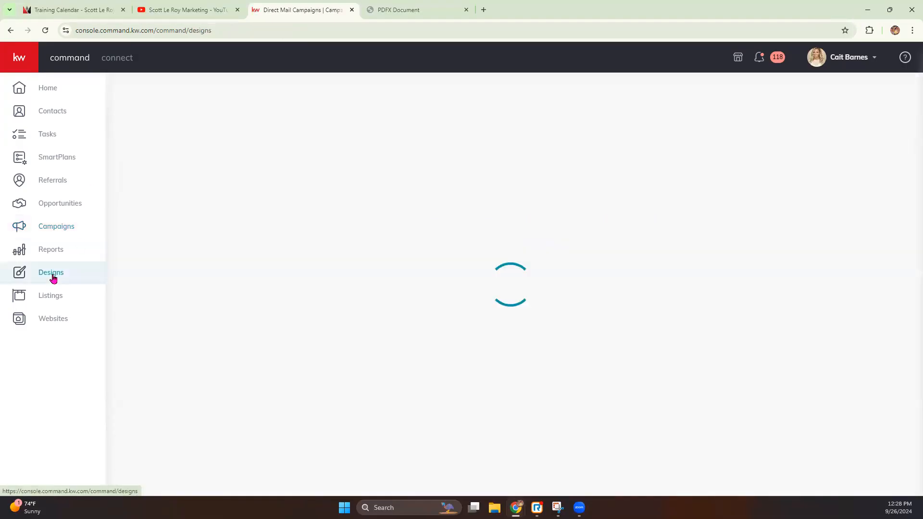
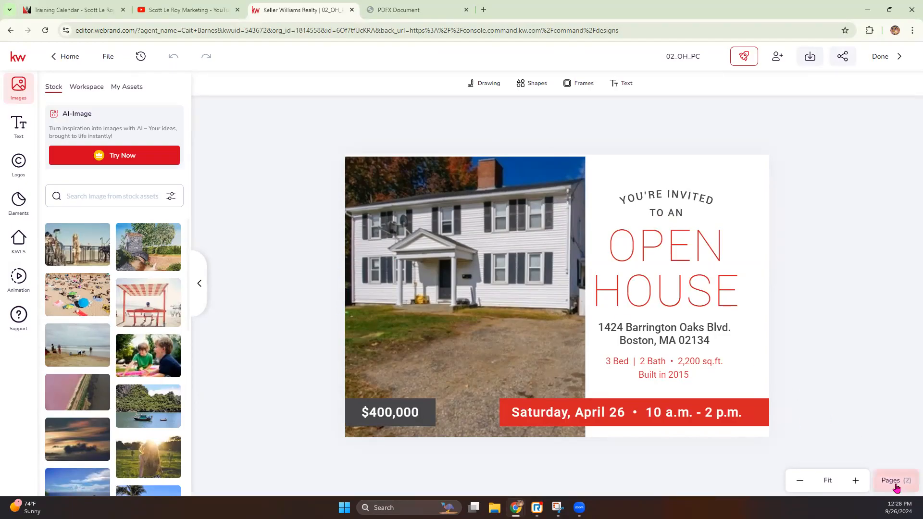
Compare the postcard's front Open House page and back page, settling on page 2
left_click(885, 478)
left_click(863, 225)
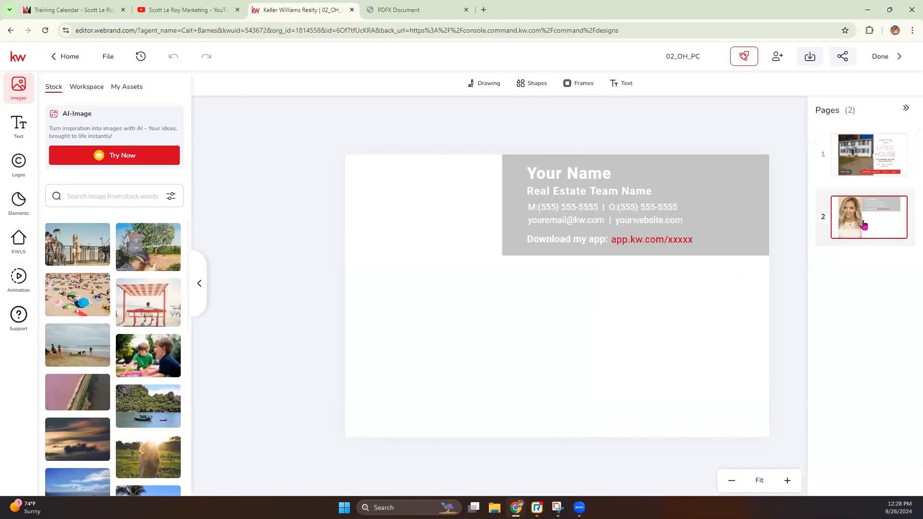
left_click(860, 168)
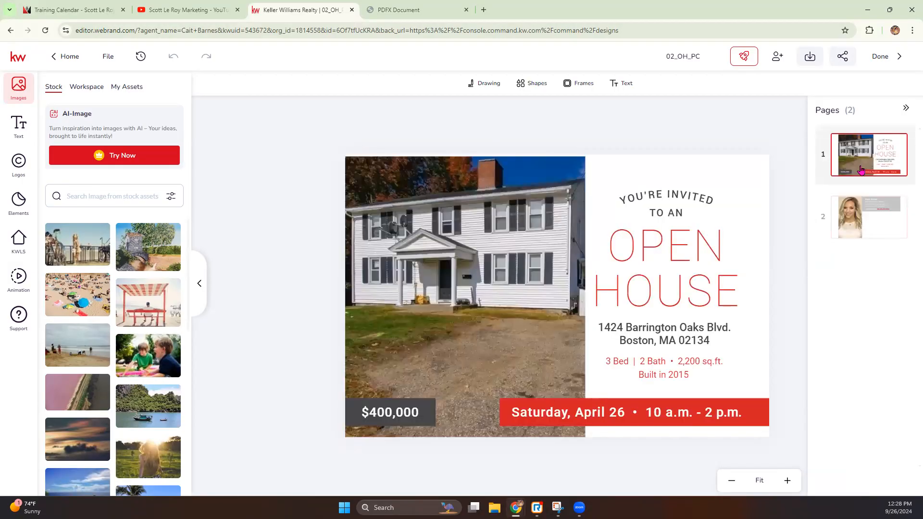
left_click(856, 223)
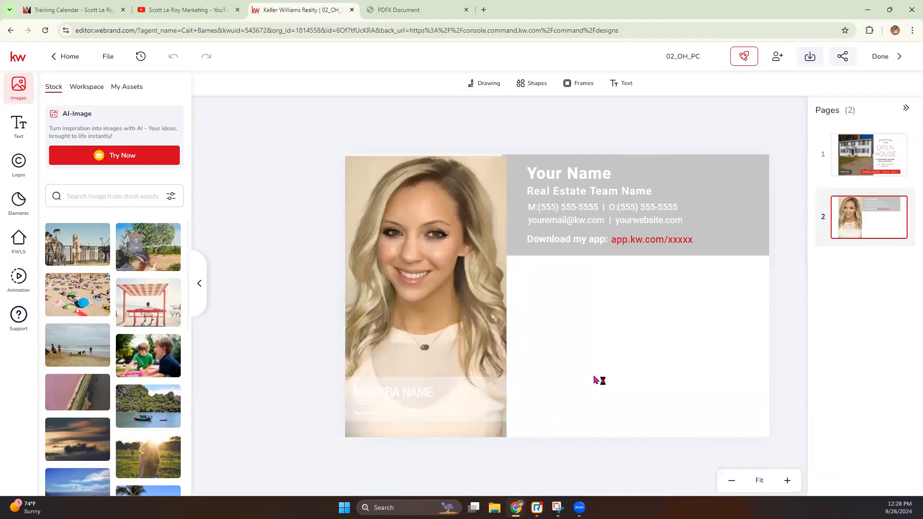
Enlarge the agent portrait slightly, select the DBA NAME block, and bring up the logo library
left_click(394, 195)
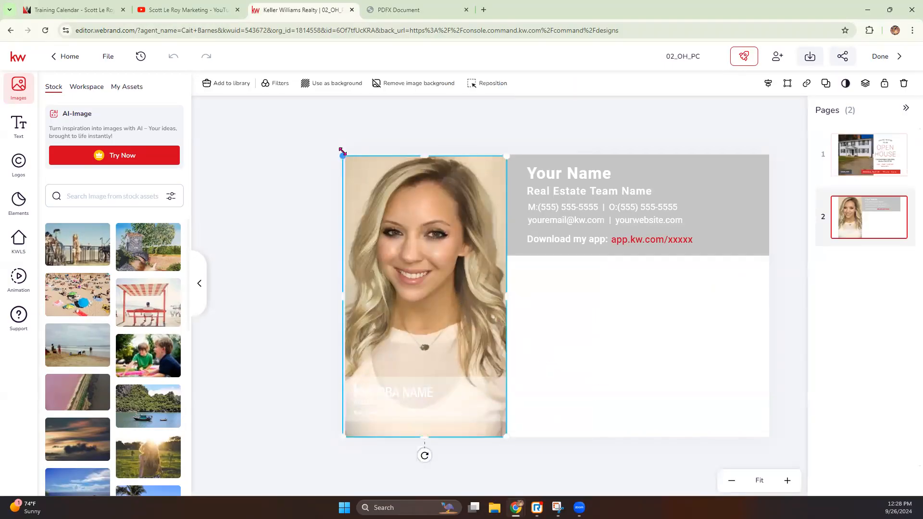
left_click_drag(342, 151, 340, 151)
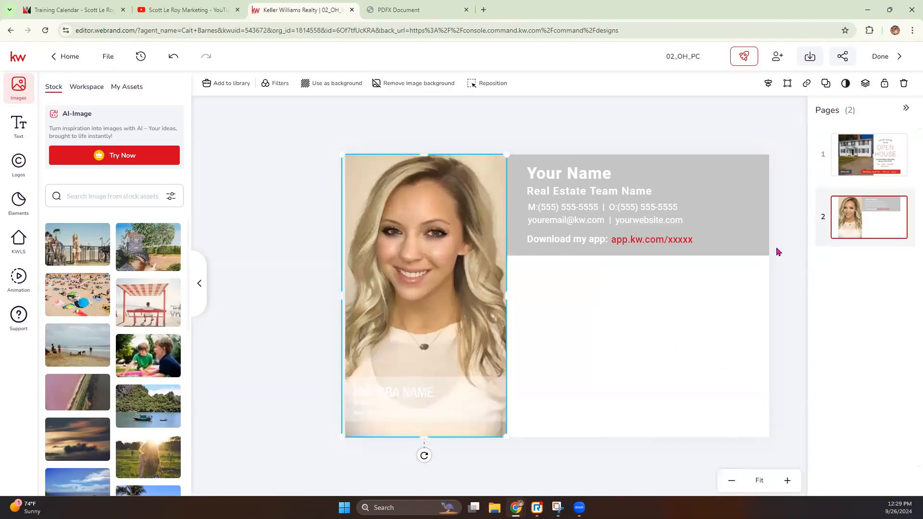
left_click(716, 143)
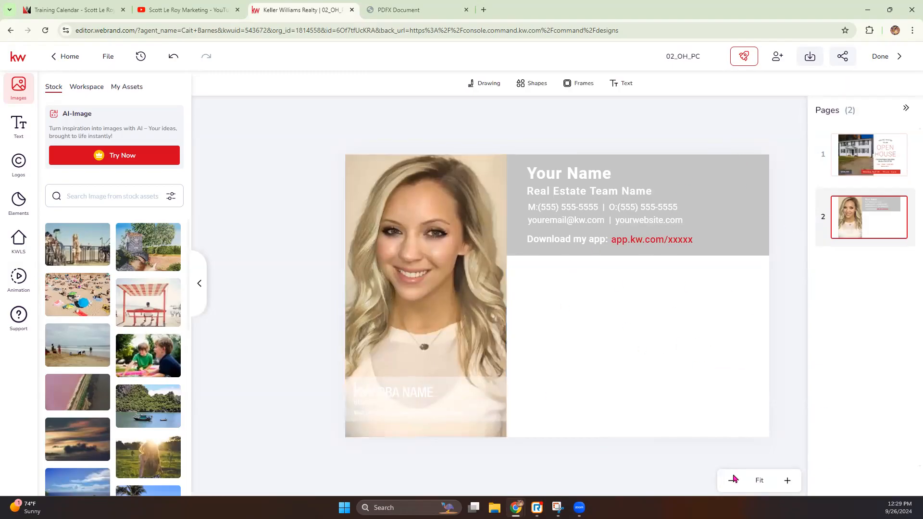
left_click(403, 391)
left_click(19, 164)
Replace the DBA NAME placeholder with the Marketplace logo from My Assets
left_click(103, 87)
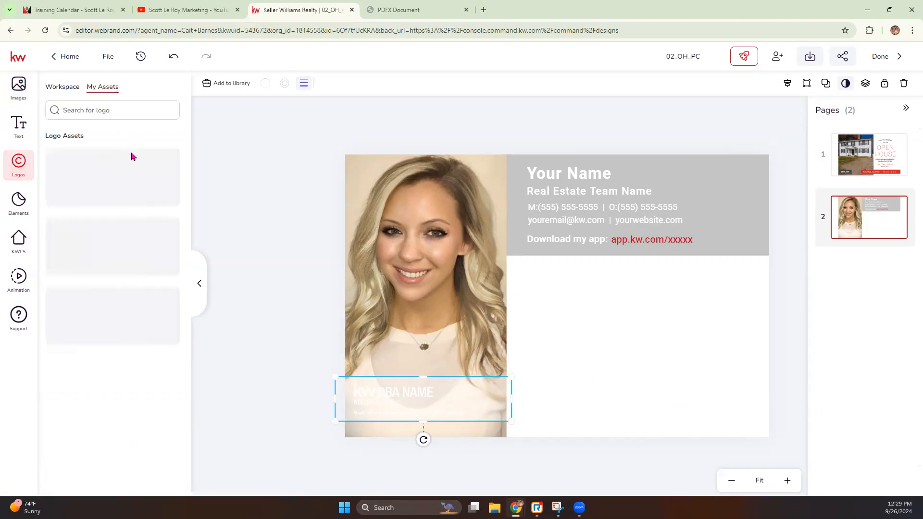
left_click(96, 213)
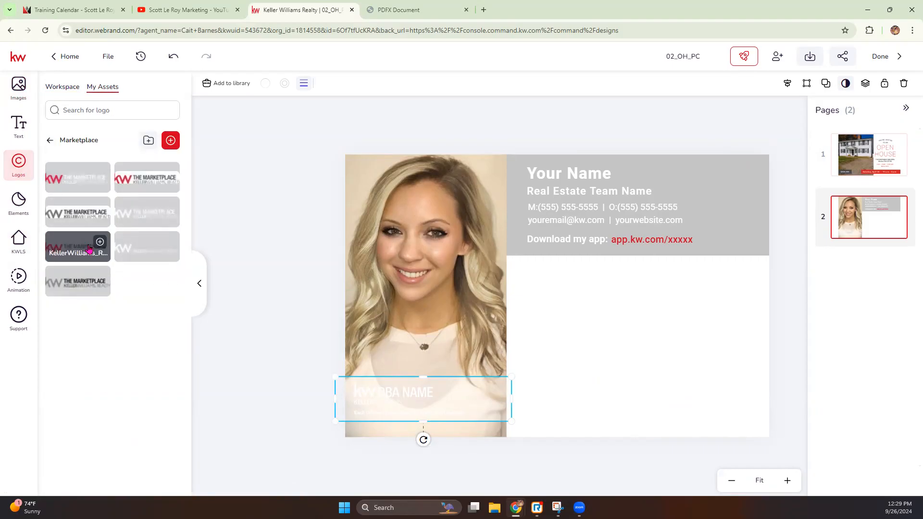
left_click(99, 242)
left_click(414, 389)
left_click(531, 310)
key("Delete")
left_click(403, 390)
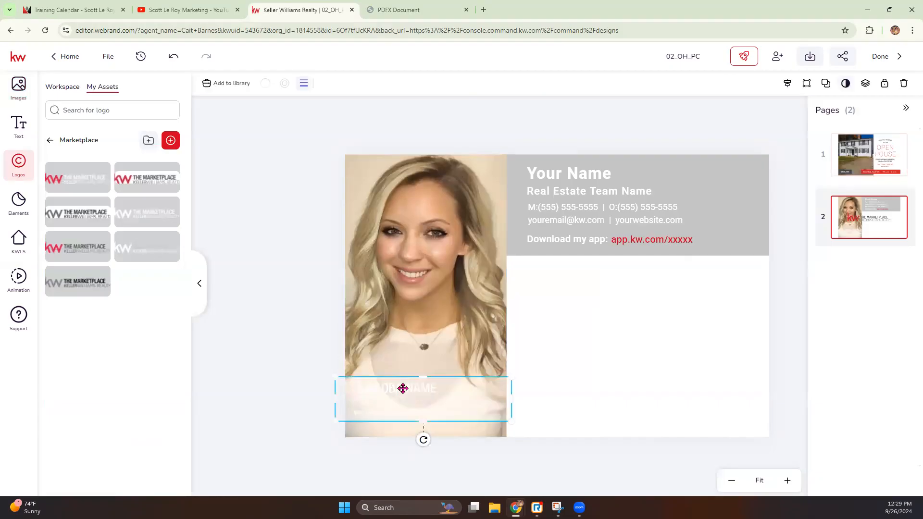
left_click(787, 480)
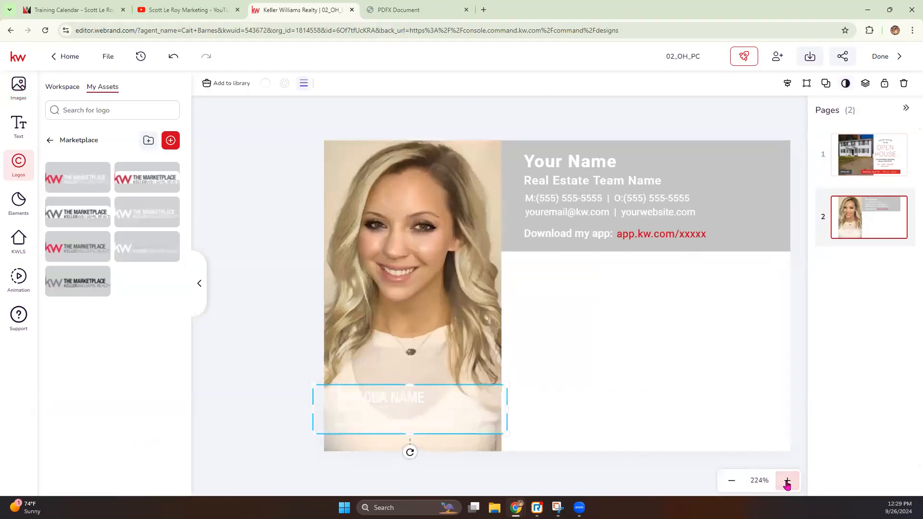
left_click(323, 423)
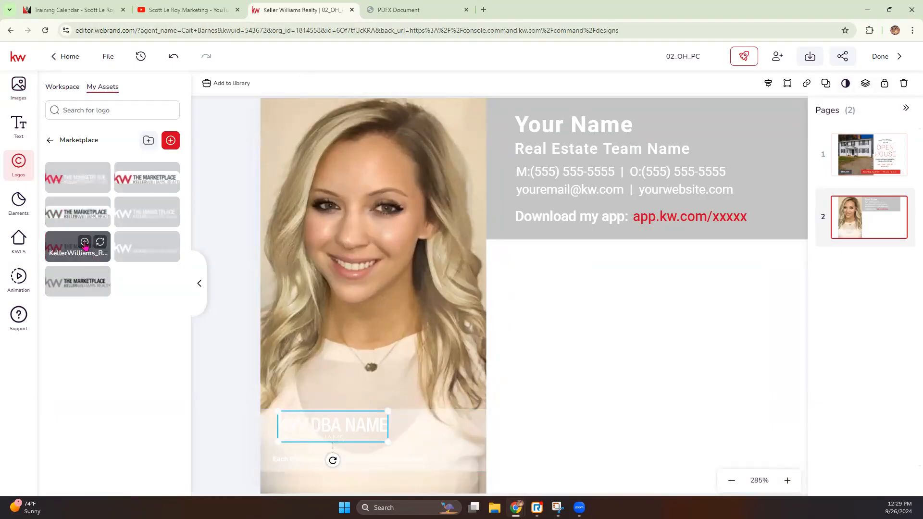
left_click(100, 241)
Recolour the 'Each Office Is Independently Owned And Operated' line to grey 6B6565
left_click(309, 460)
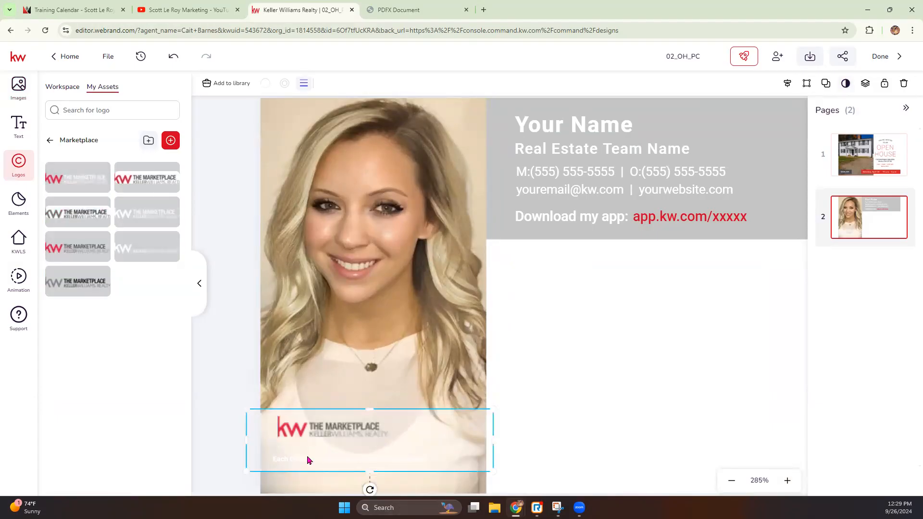
double_click(284, 460)
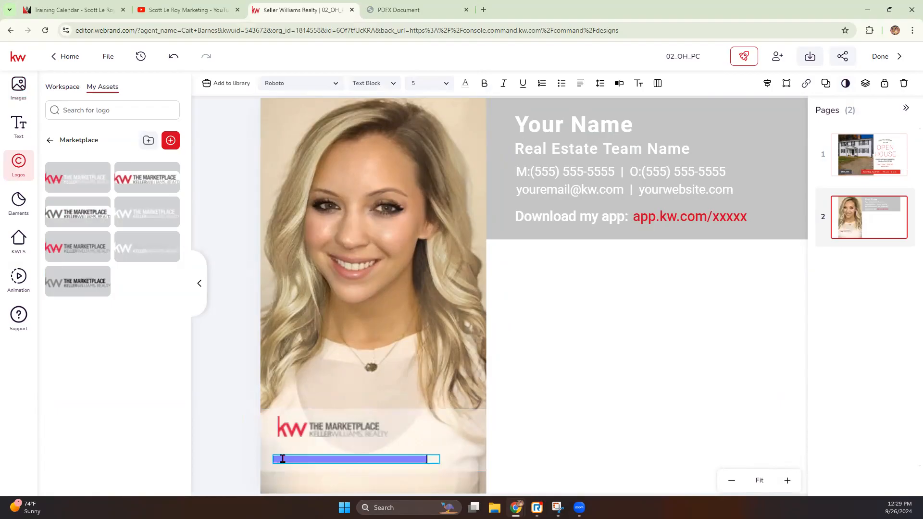
left_click(465, 83)
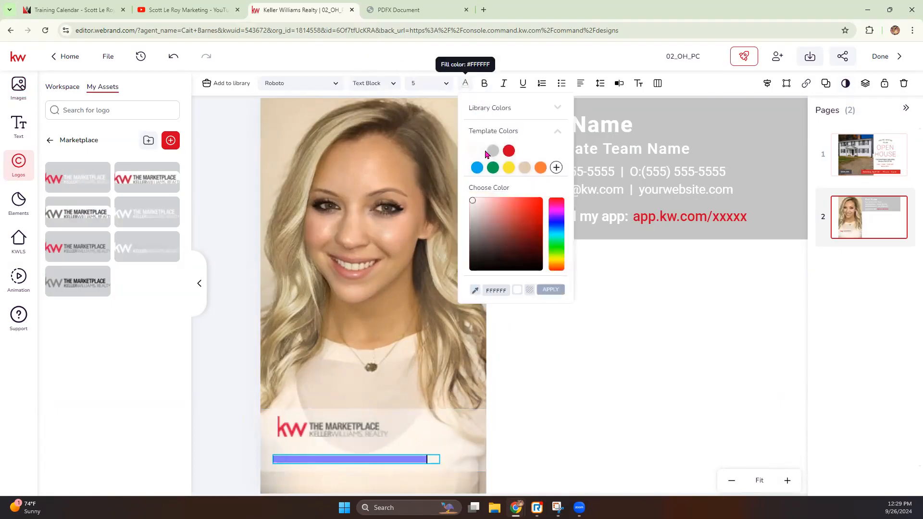
left_click_drag(484, 265, 478, 248)
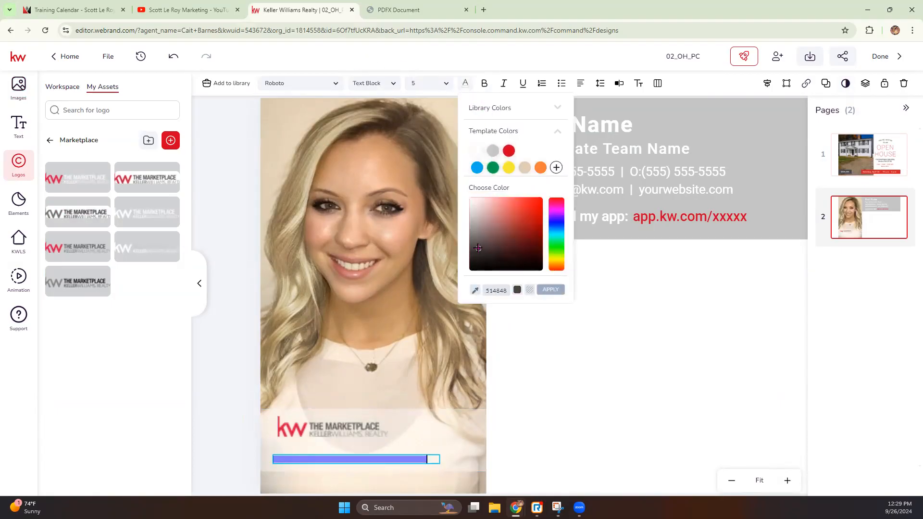
left_click(550, 290)
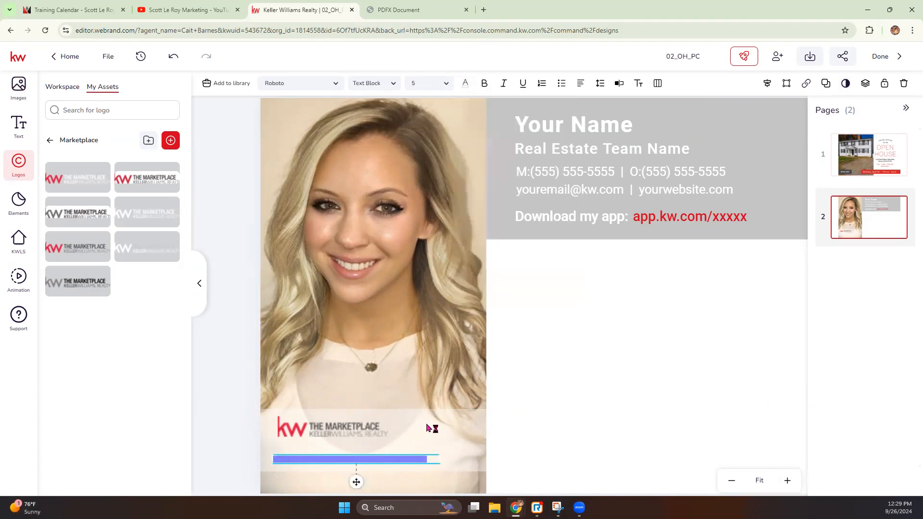
left_click(454, 362)
left_click(416, 375)
left_click(310, 461)
left_click(283, 458)
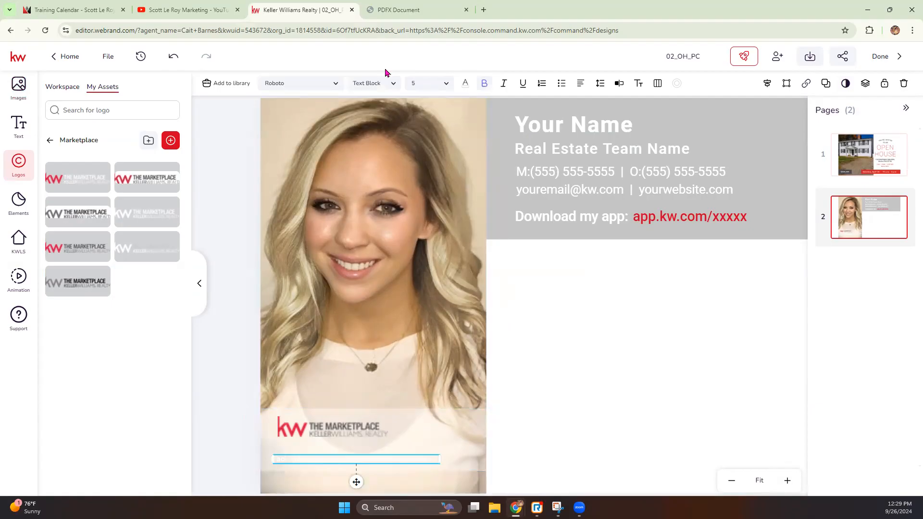
left_click(466, 85)
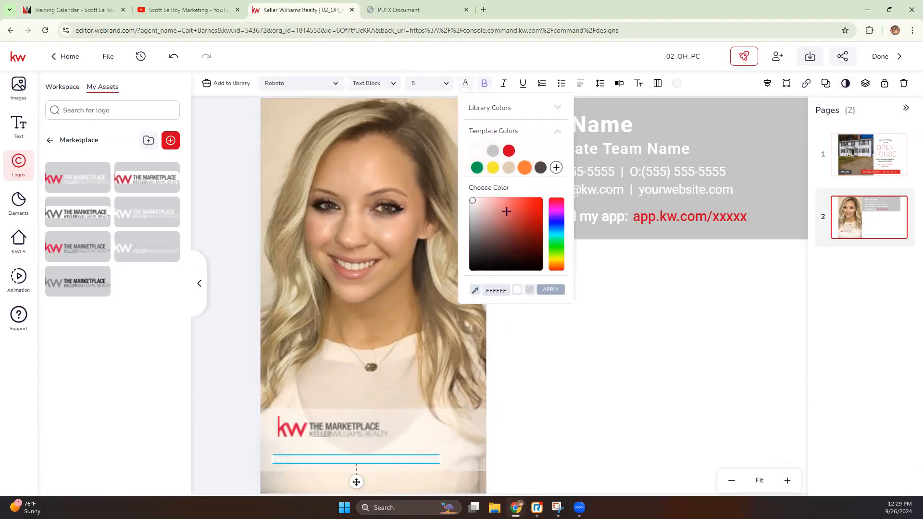
left_click(474, 240)
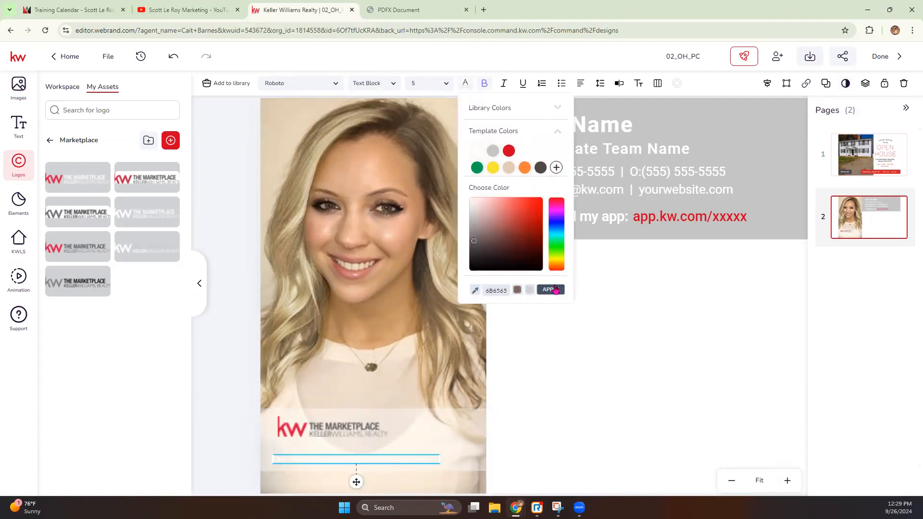
left_click(550, 289)
left_click(504, 443)
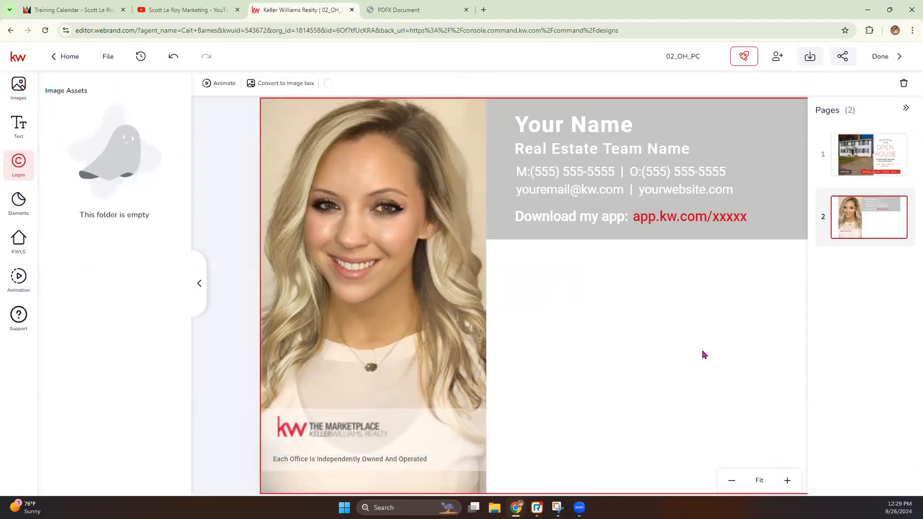
Download all pages of 02_OH_PC as PNG images
left_click(731, 481)
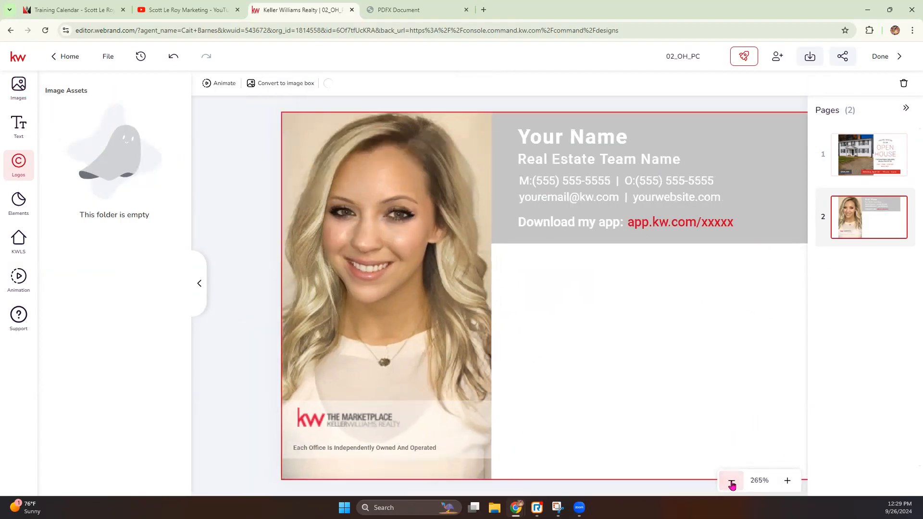
left_click(731, 481)
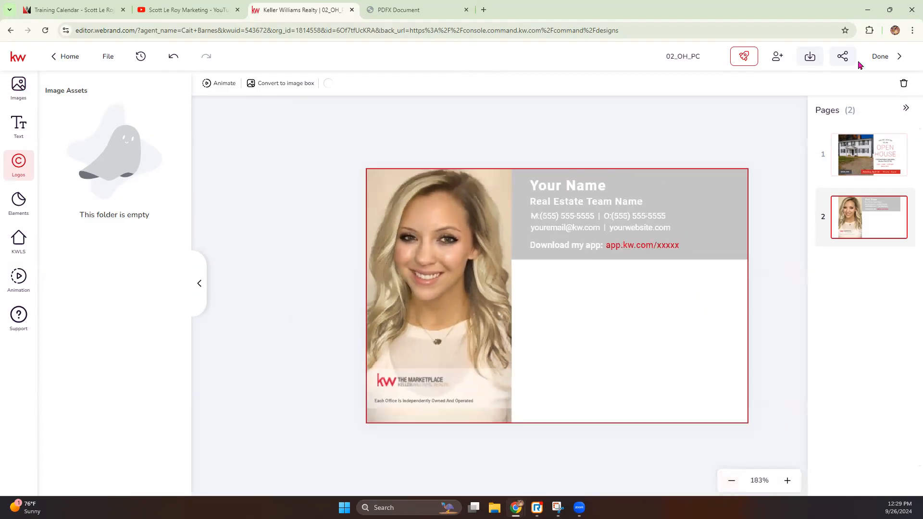
left_click(808, 58)
left_click(688, 132)
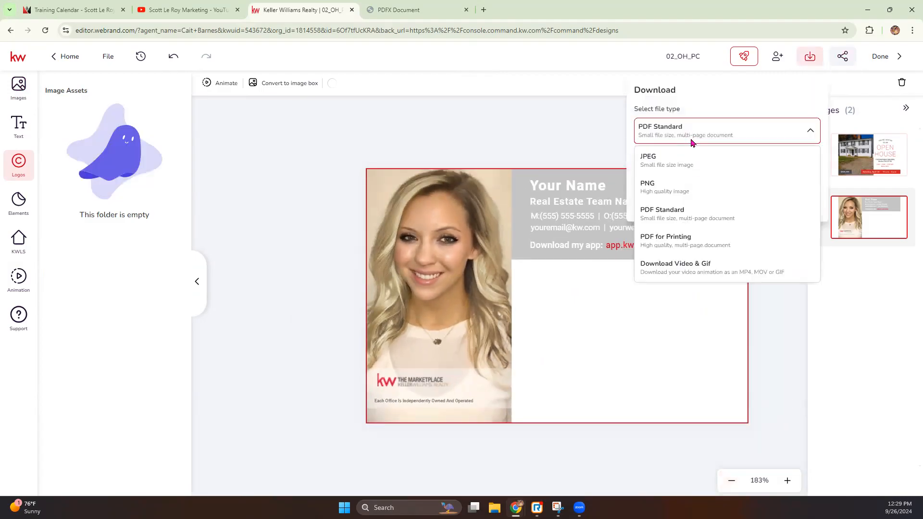
left_click(658, 186)
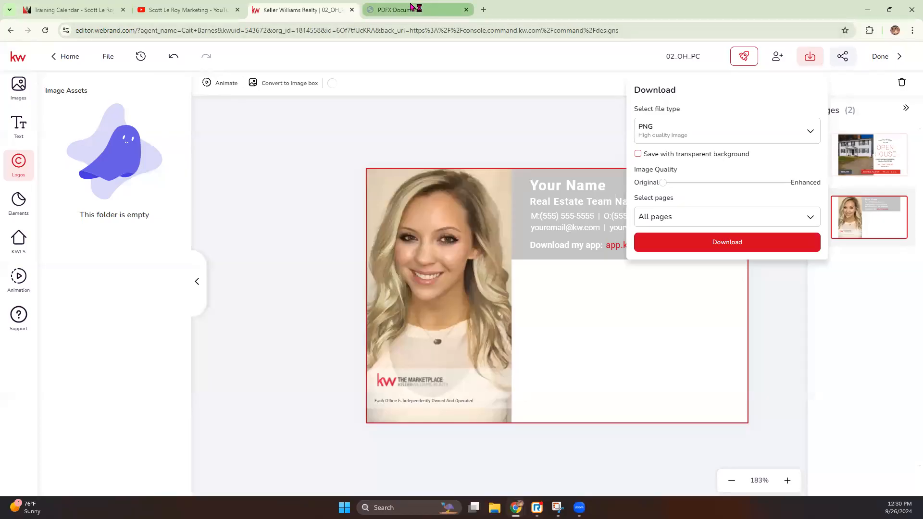
mouse_move(411, 7)
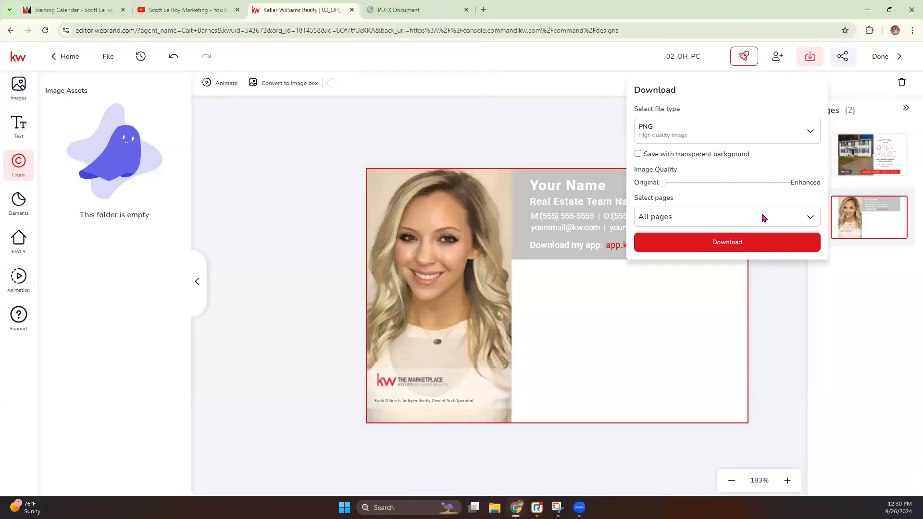
left_click(794, 223)
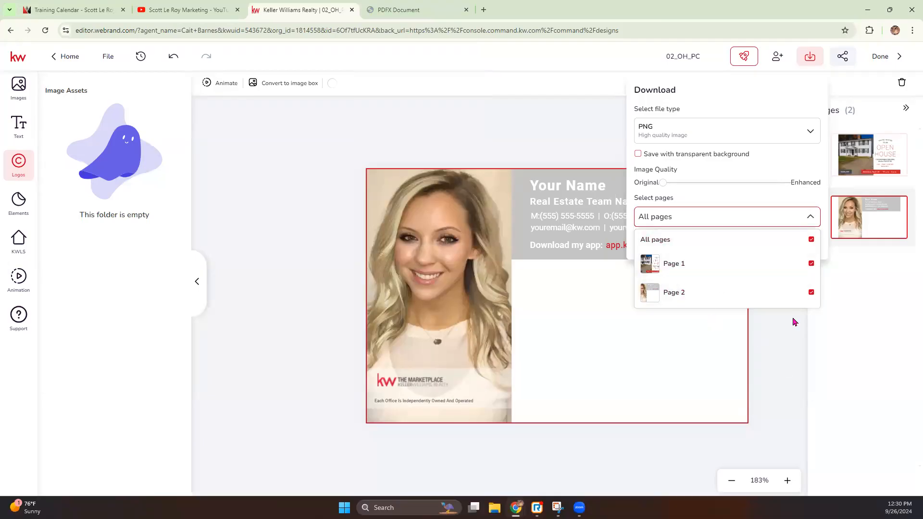
left_click(799, 170)
left_click(761, 242)
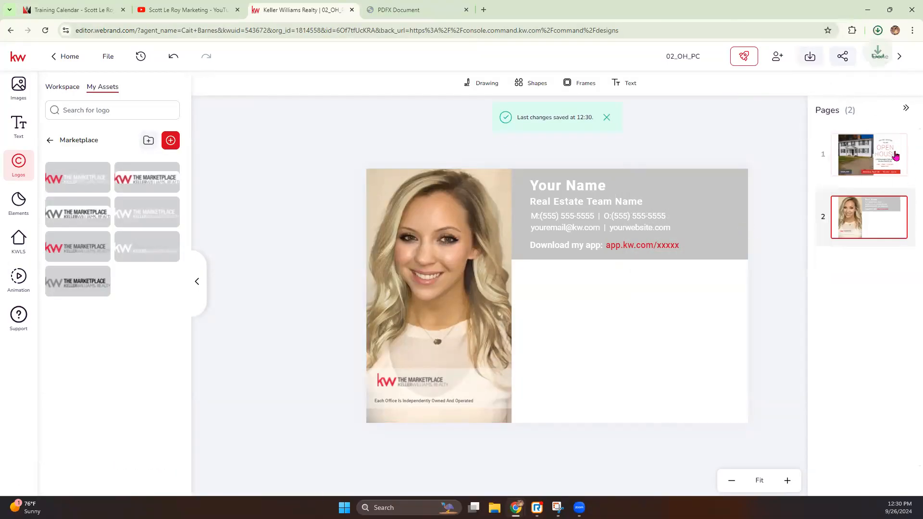
left_click(877, 31)
left_click(771, 55)
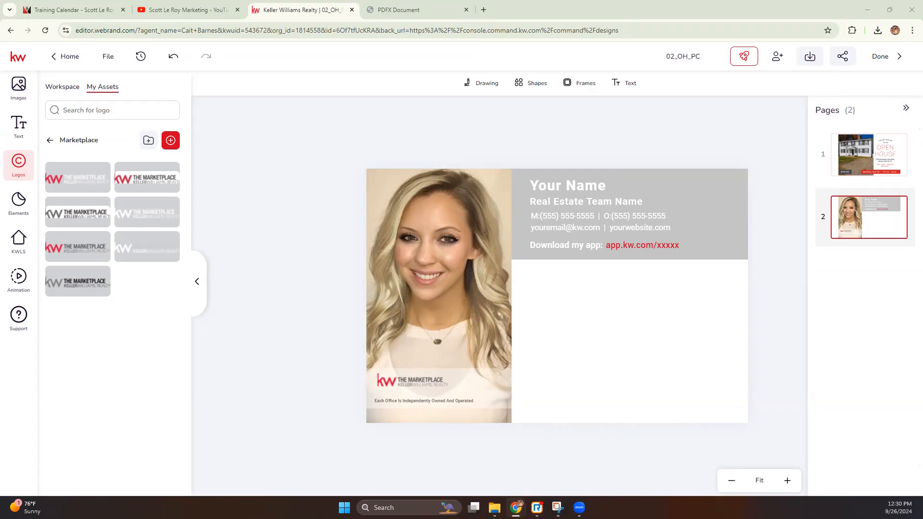
Load canva.com in place of the PDFX Document tab
left_click(416, 7)
left_click(398, 31)
type("canva.com")
key("Return")
Leave the Keller Williams design editor and return to the KW Command Designs page
left_click(337, 11)
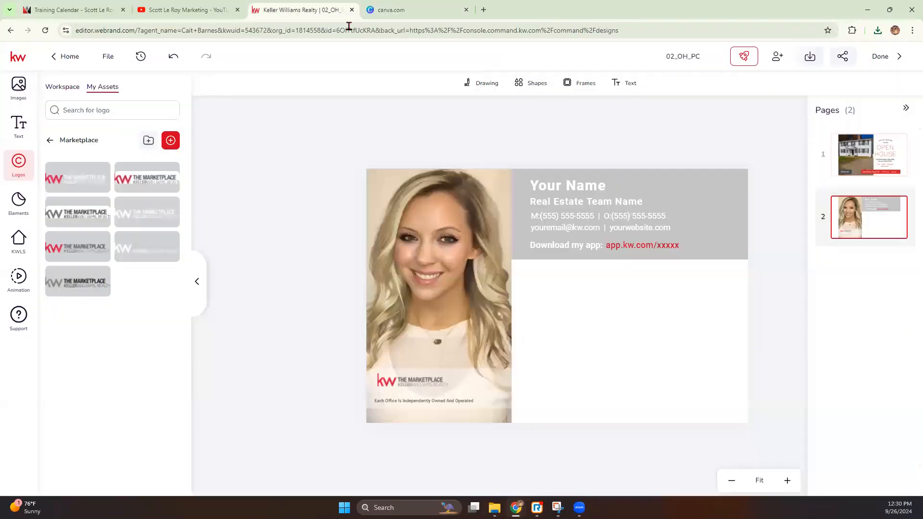
left_click(889, 57)
left_click(409, 10)
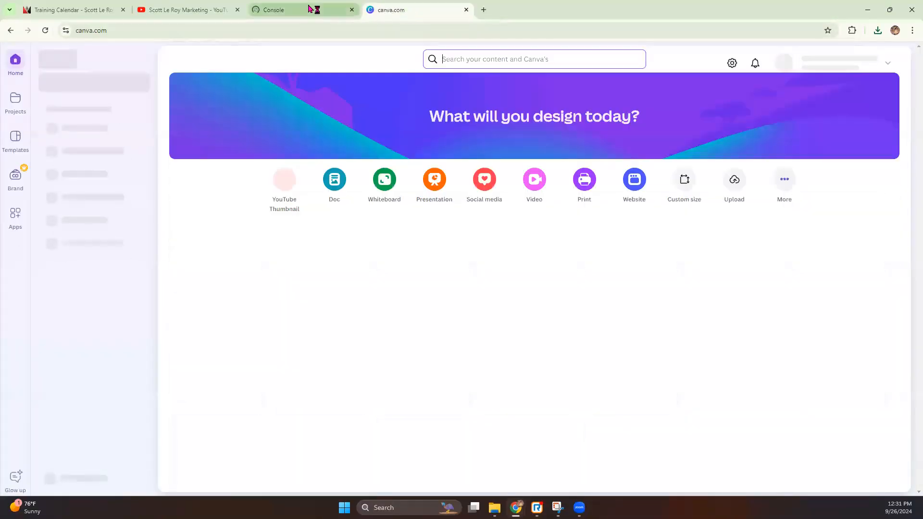
left_click(310, 9)
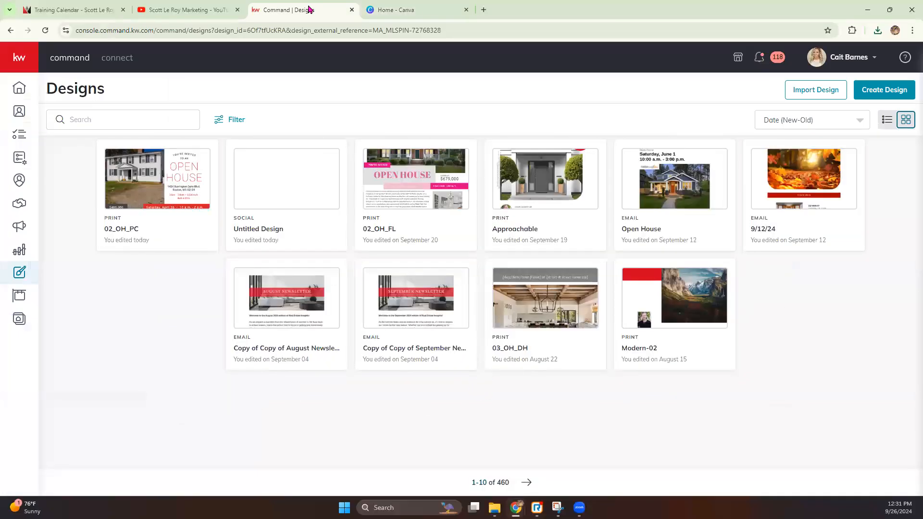
Go to Campaigns, reload past the 500 error, and start a new Direct Mail campaign
left_click(20, 227)
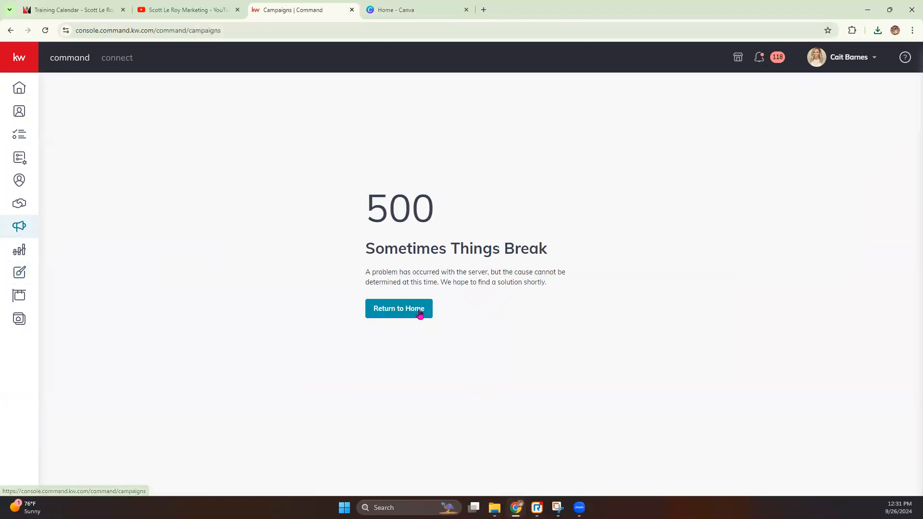
left_click(45, 31)
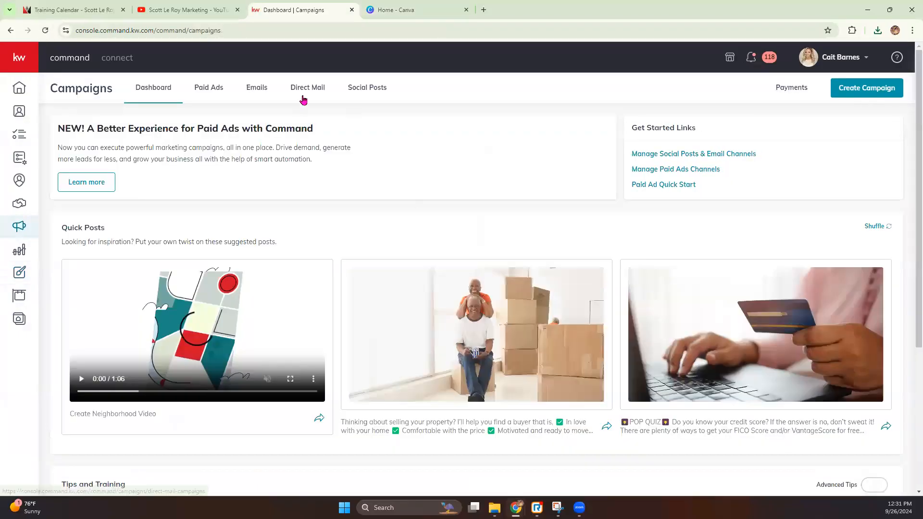
left_click(306, 96)
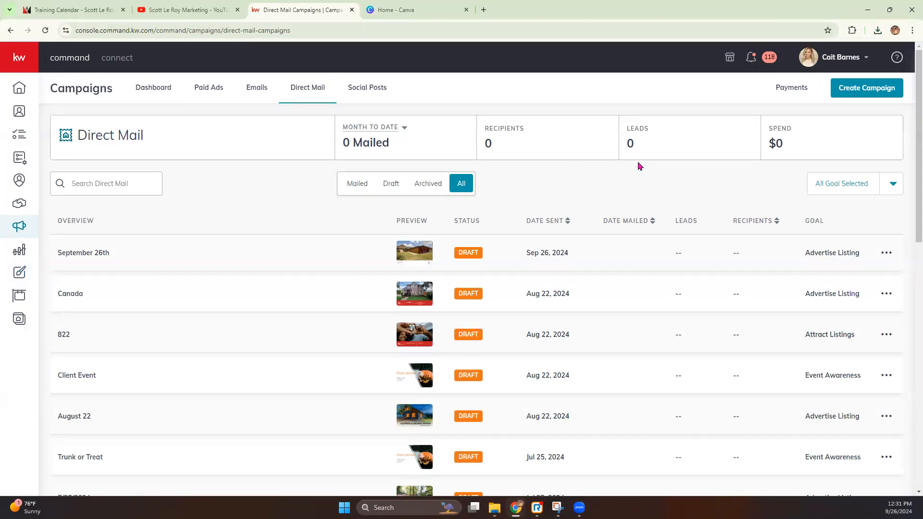
left_click(867, 89)
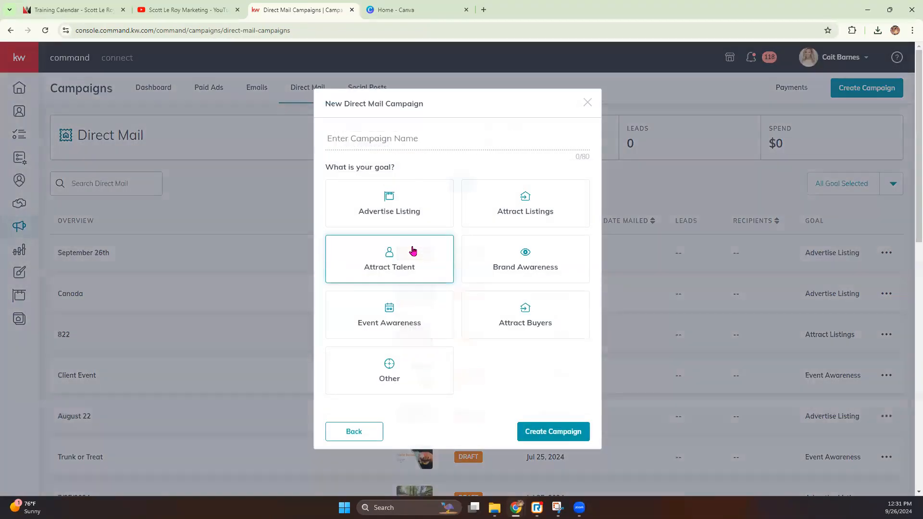
Name the campaign 9/26, choose the Event Awareness goal, and create it
left_click(383, 143)
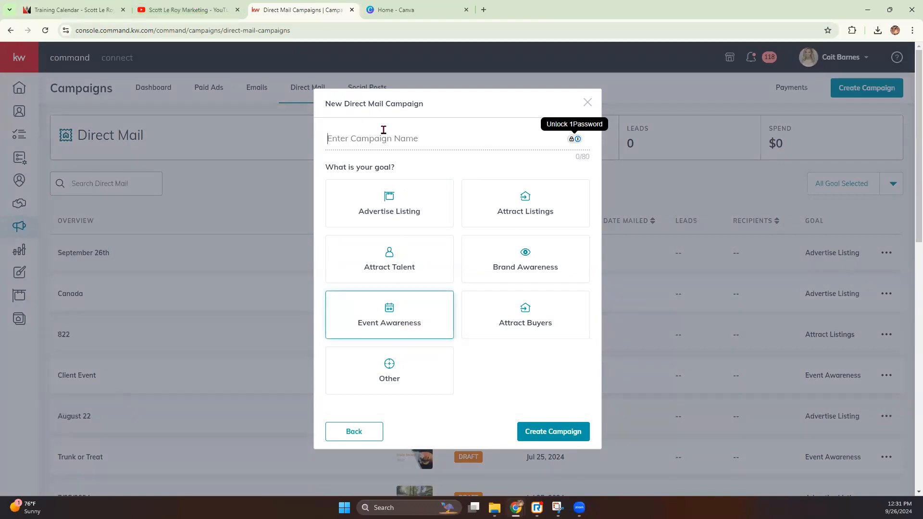
type("9/26")
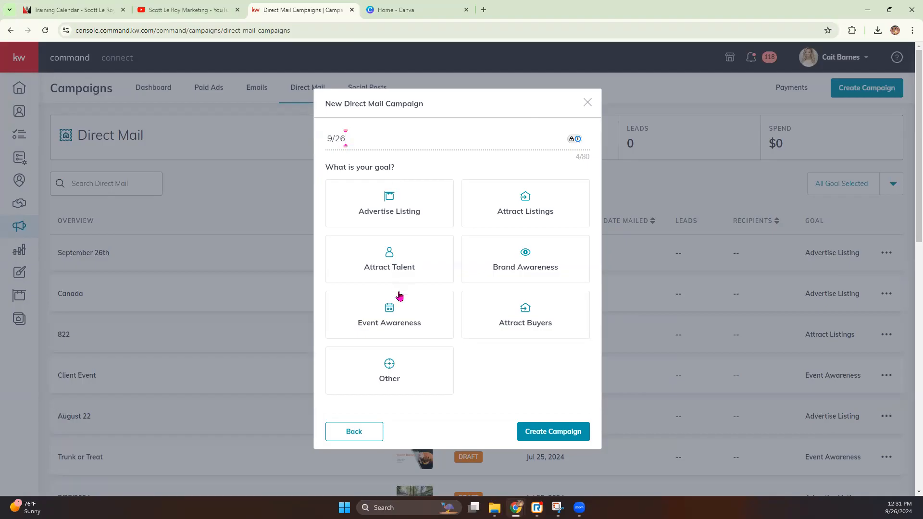
left_click(403, 328)
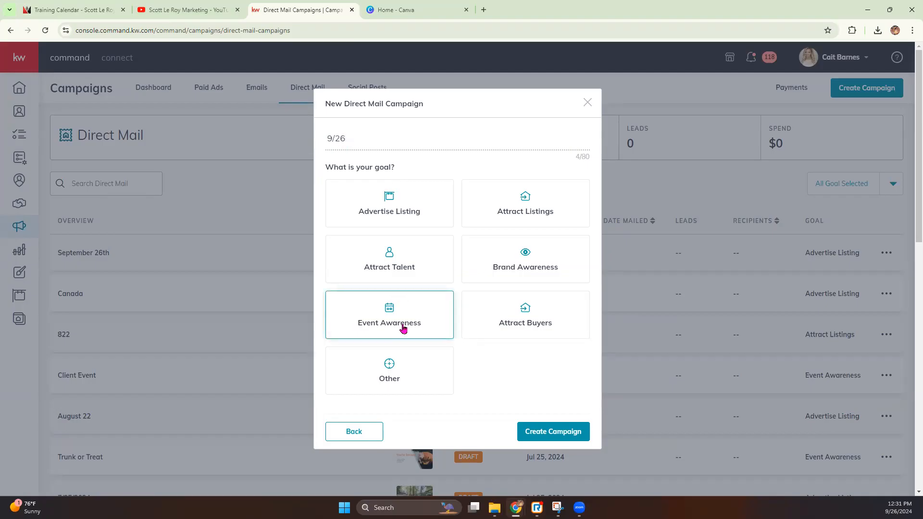
left_click(558, 450)
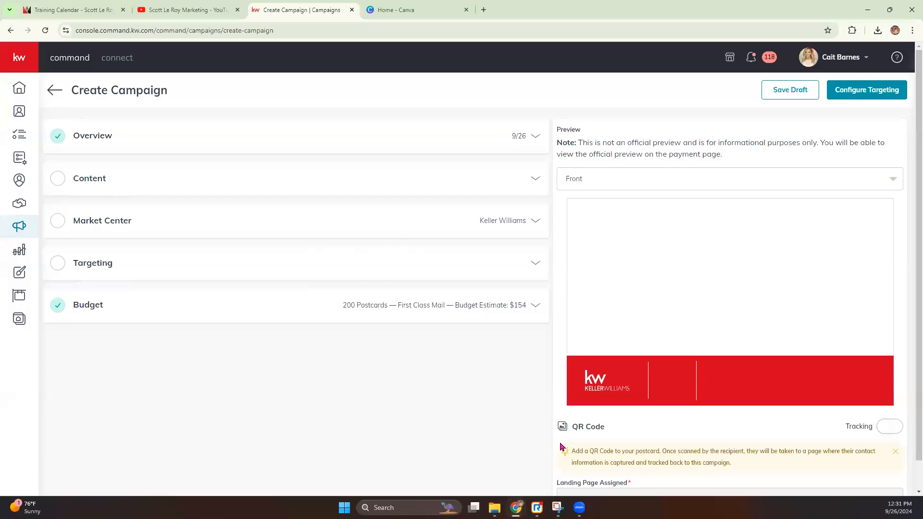
Choose Upload a custom template for the 9/26 campaign content and review the postcard size table
left_click(533, 179)
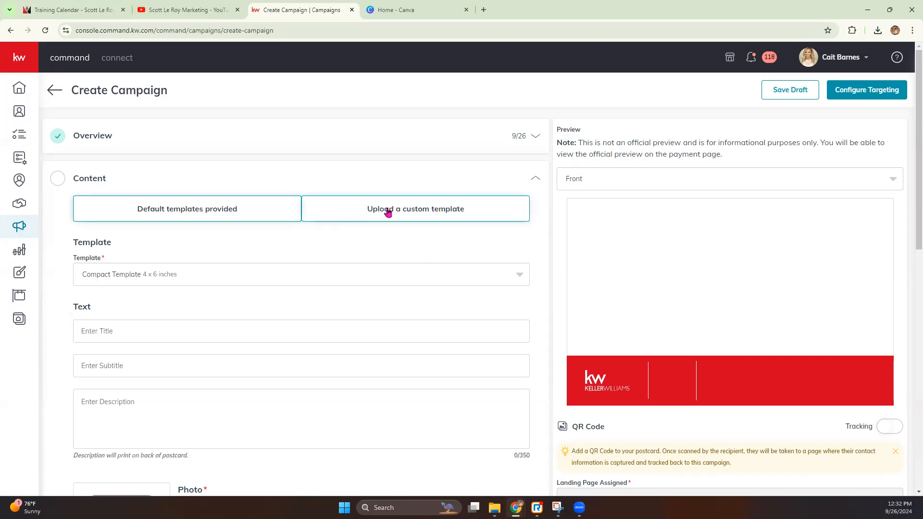
left_click(420, 213)
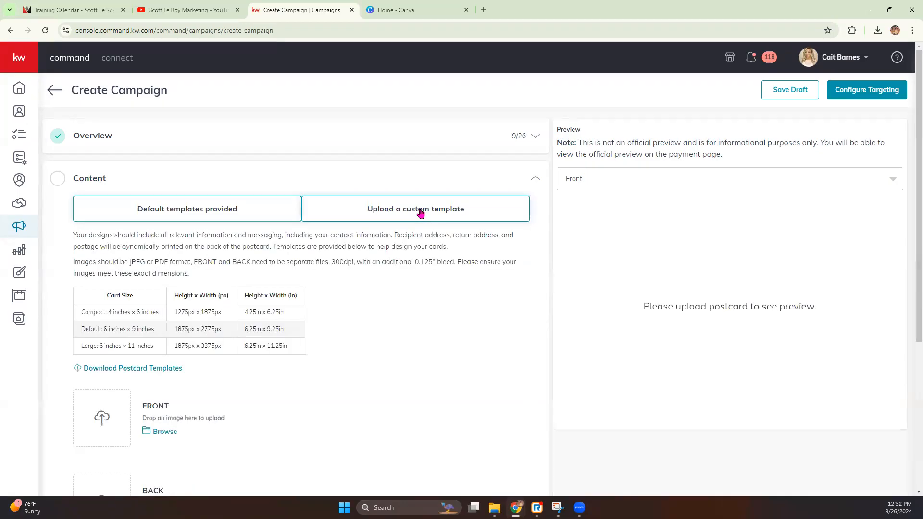
left_click_drag(70, 300, 304, 366)
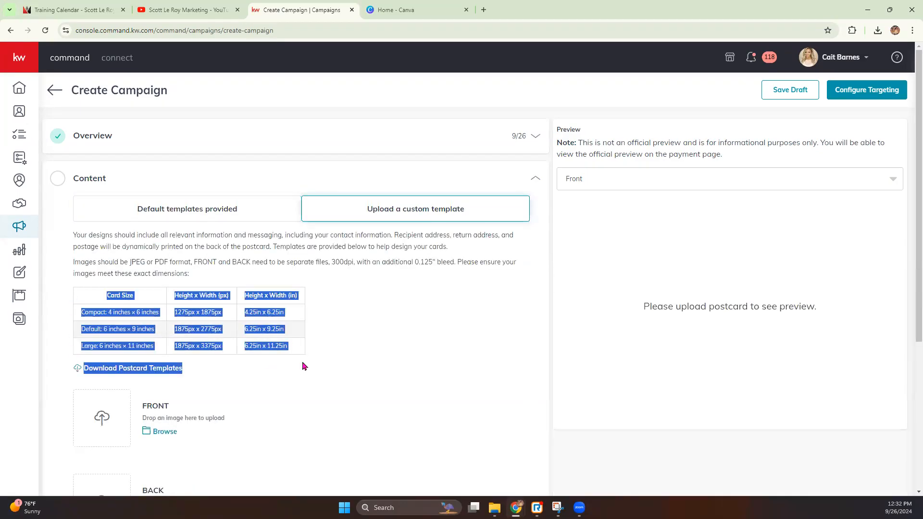
left_click(353, 323)
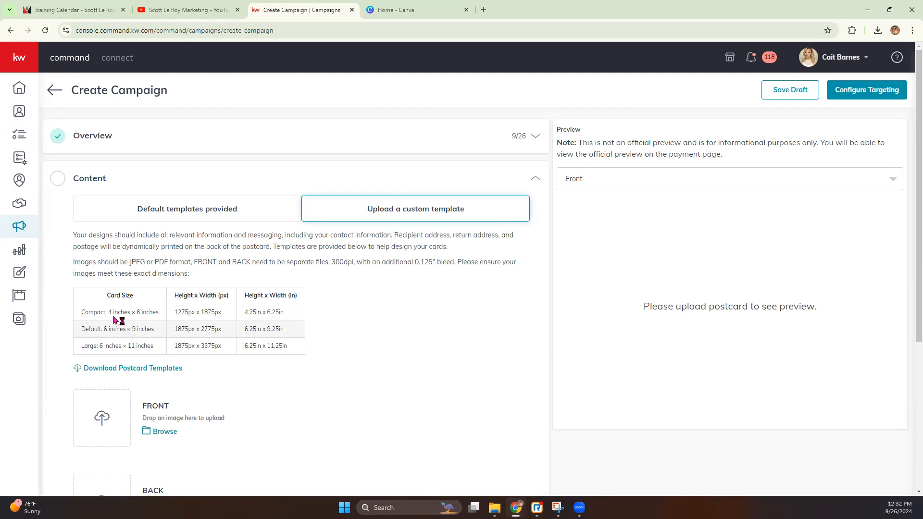
left_click(430, 12)
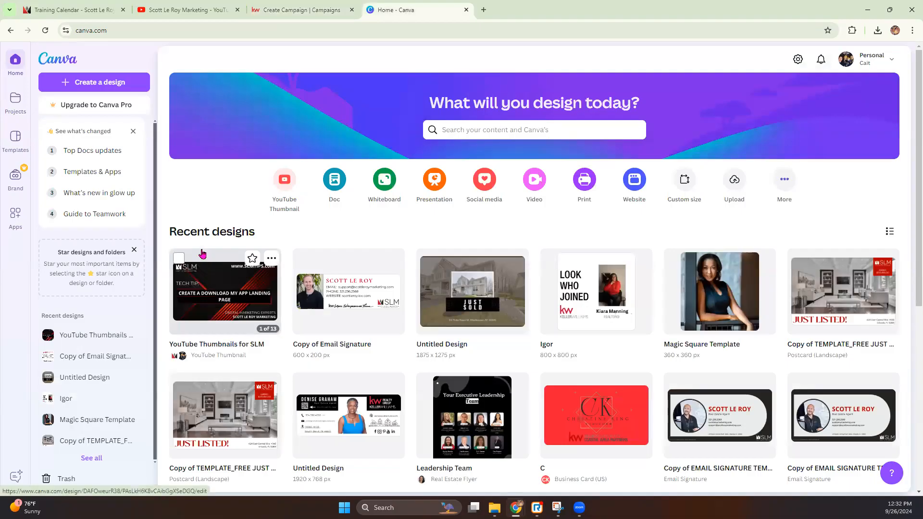
Create a custom-size Canva design at 1875 × 1275 px, matching KW Command's compact postcard
left_click(103, 86)
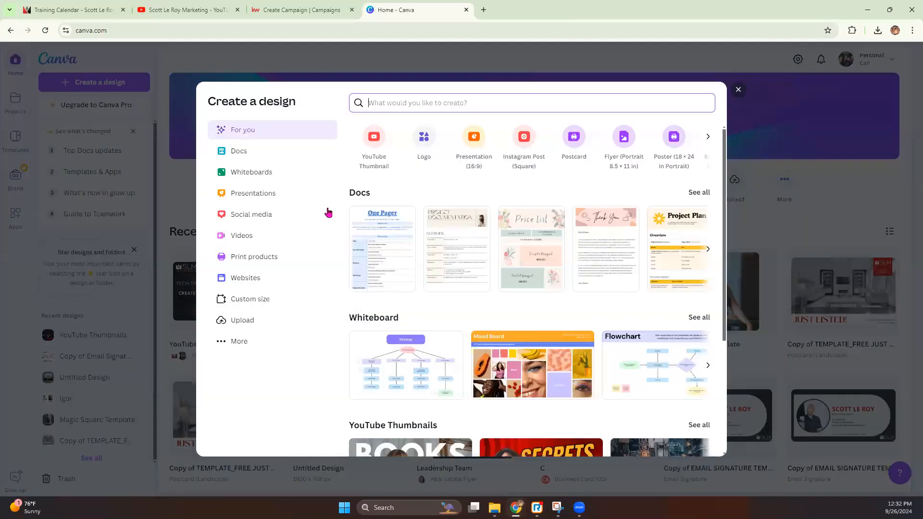
left_click(260, 303)
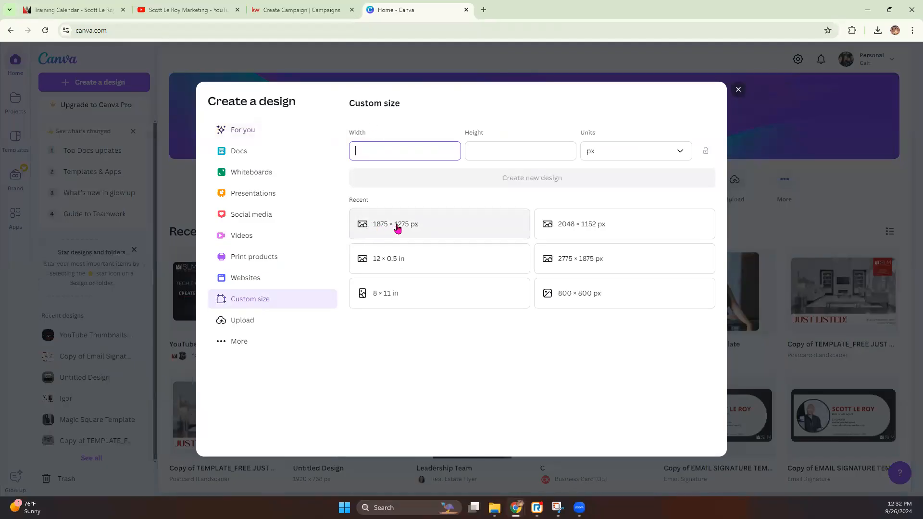
left_click(309, 13)
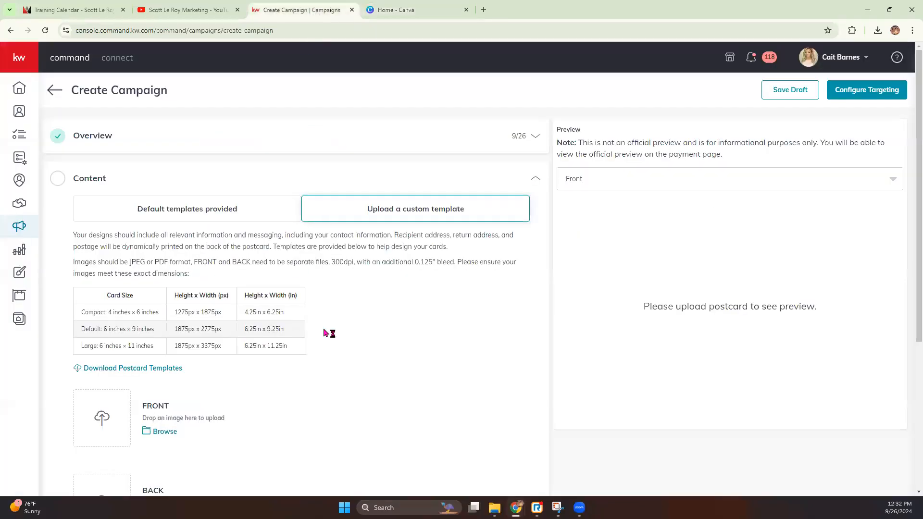
left_click_drag(177, 312, 223, 316)
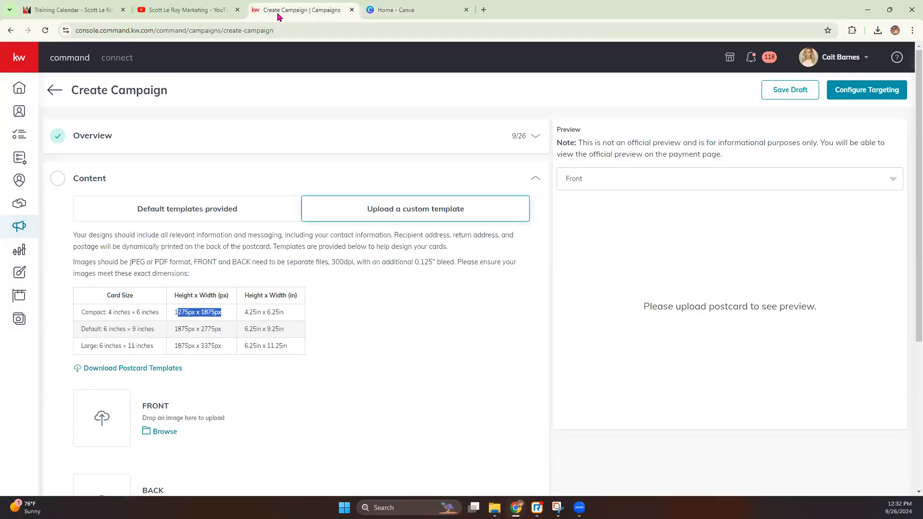
left_click(398, 13)
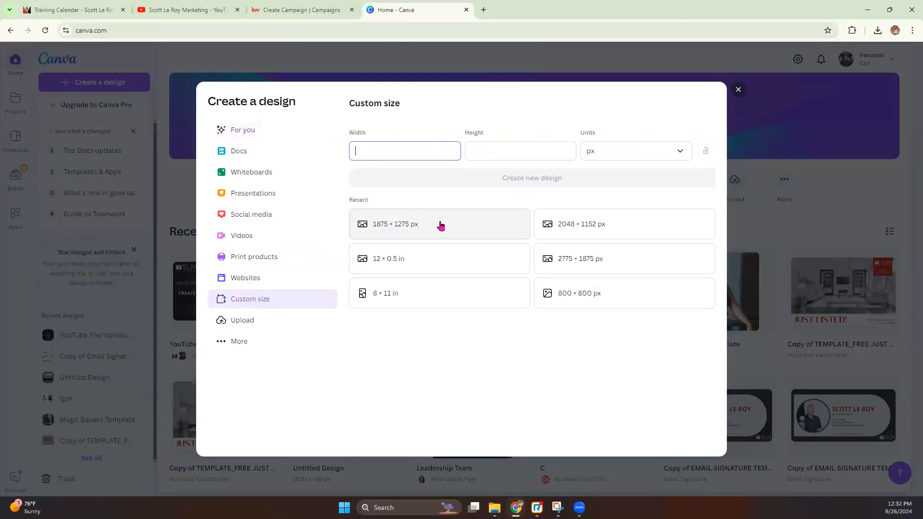
left_click(414, 226)
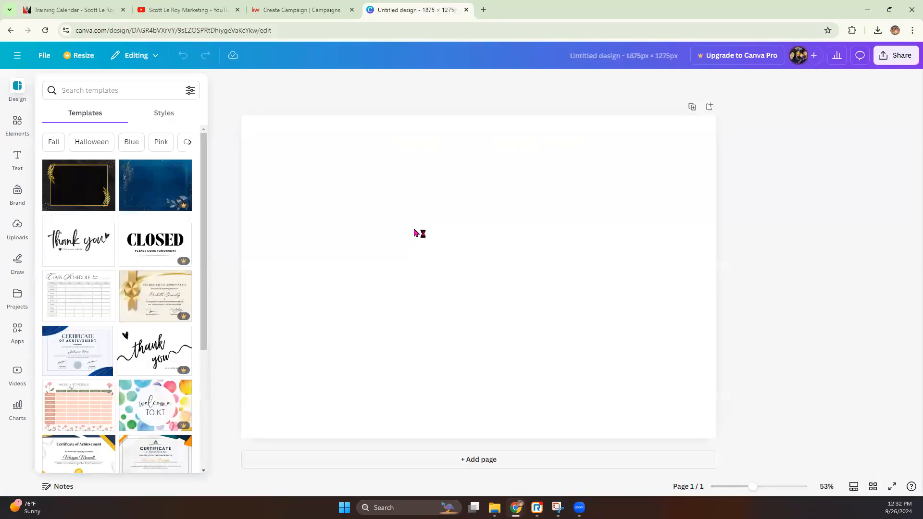
Upload both postcard images from the 02_OH_PC folder to Canva
left_click(18, 226)
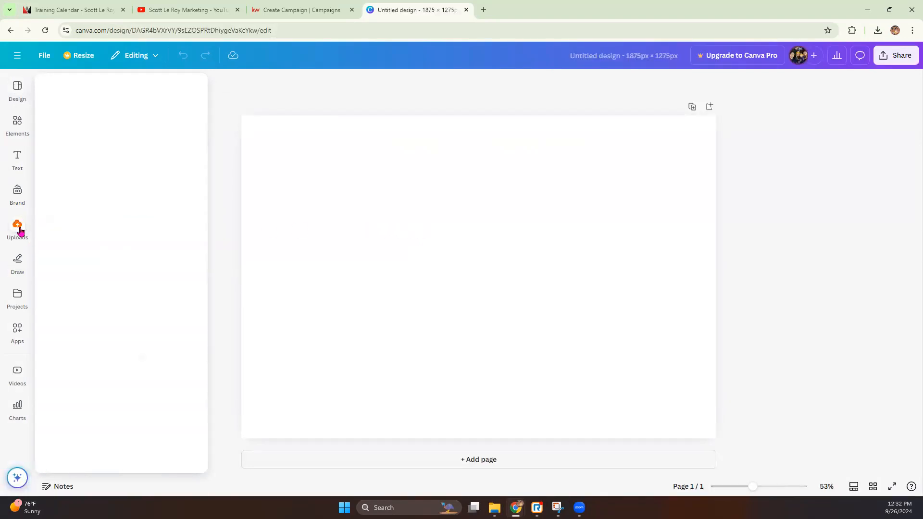
left_click(118, 108)
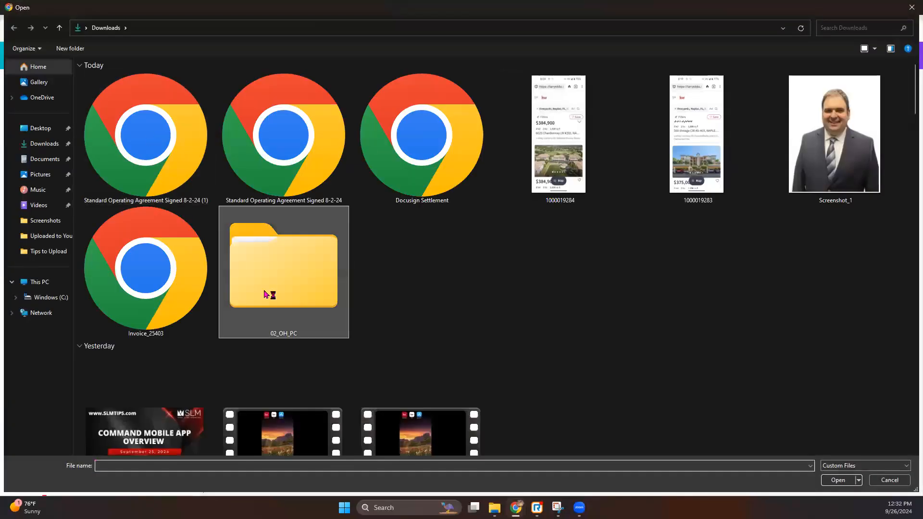
double_click(265, 290)
double_click(134, 93)
double_click(127, 93)
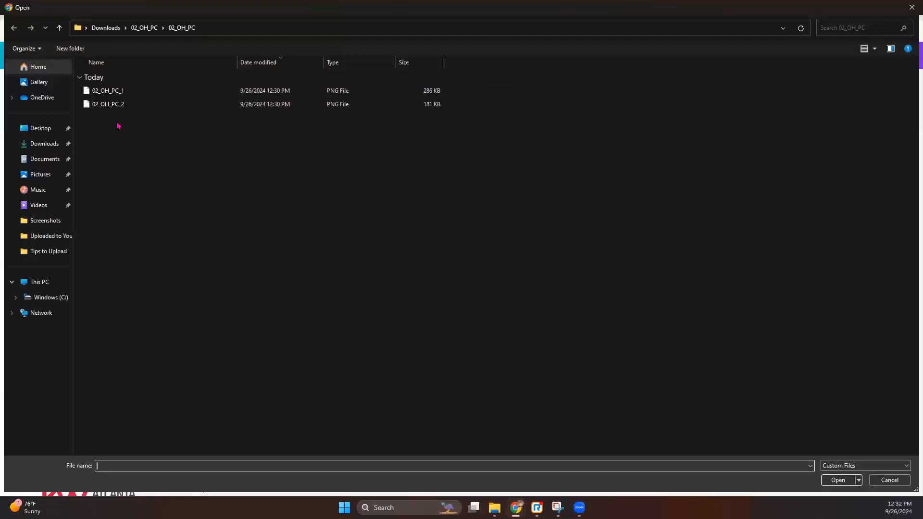
double_click(117, 103)
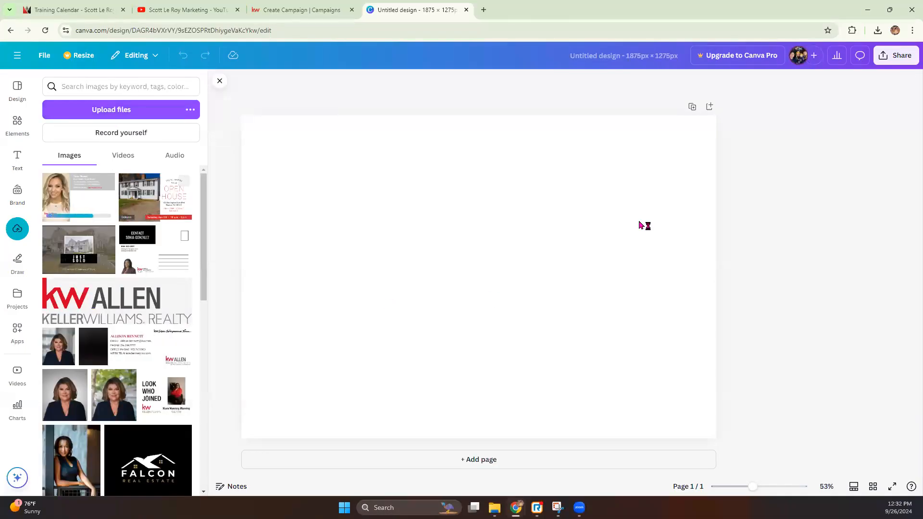
Add a second page and place the Open House image on page 1 and the contact card on page 2
left_click(692, 106)
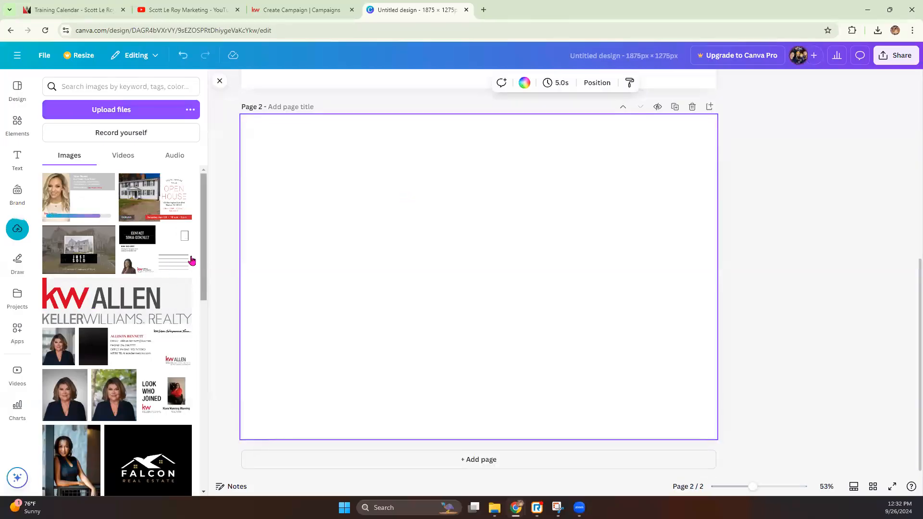
scroll(353, 231, "up", 6)
left_click_drag(155, 197, 255, 218)
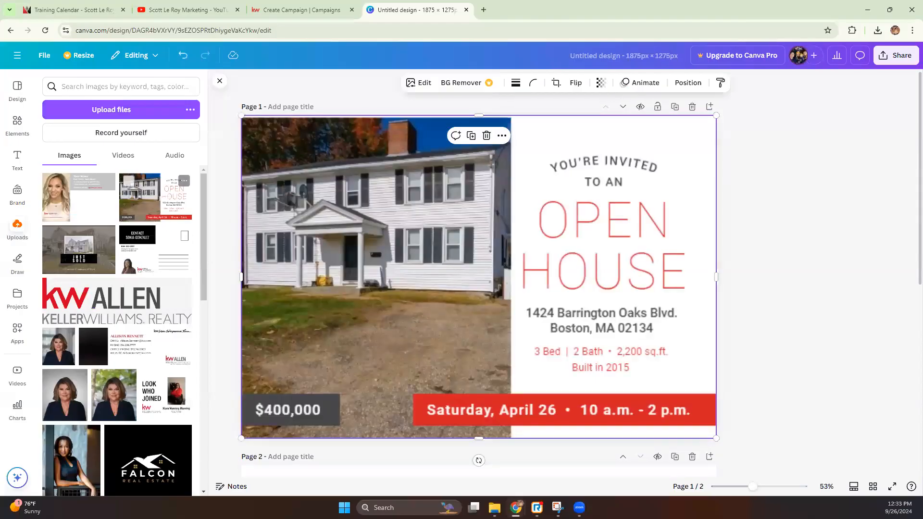
scroll(341, 235, "down", 5)
left_click_drag(66, 209, 229, 257)
left_click(216, 80)
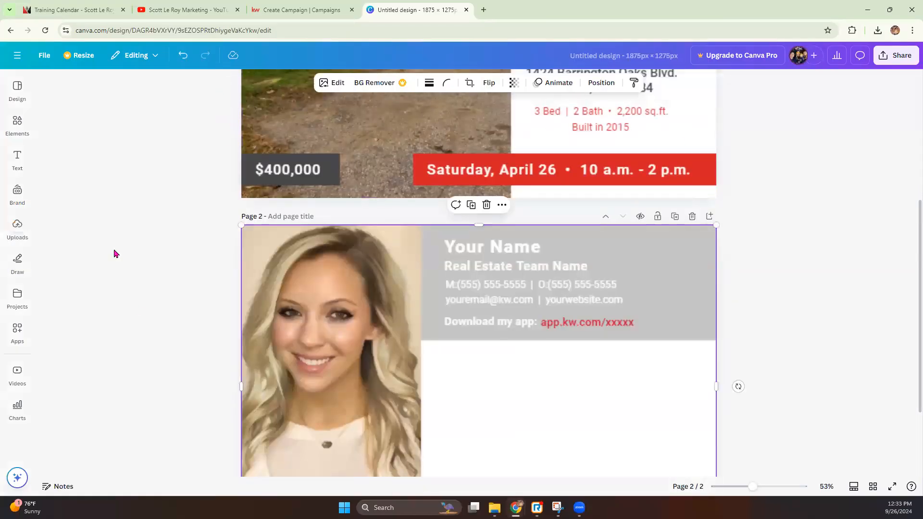
scroll(620, 360, "up", 5)
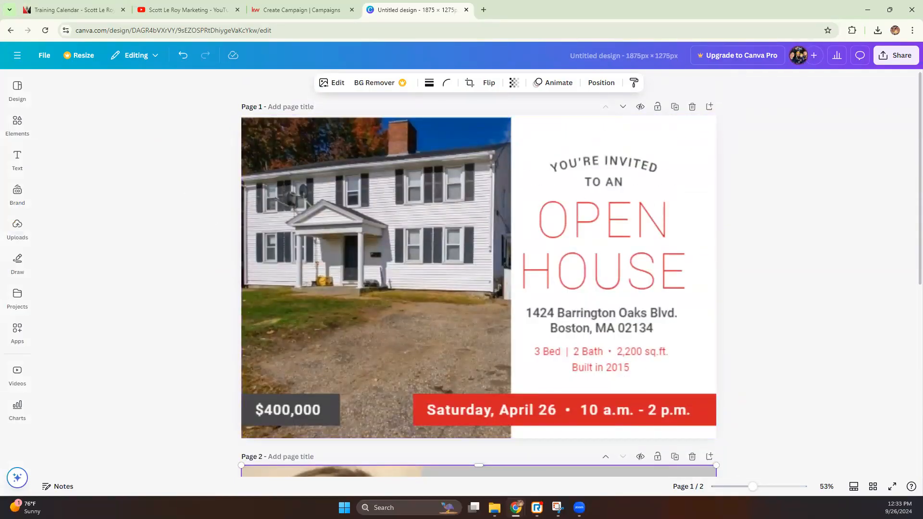
left_click(307, 9)
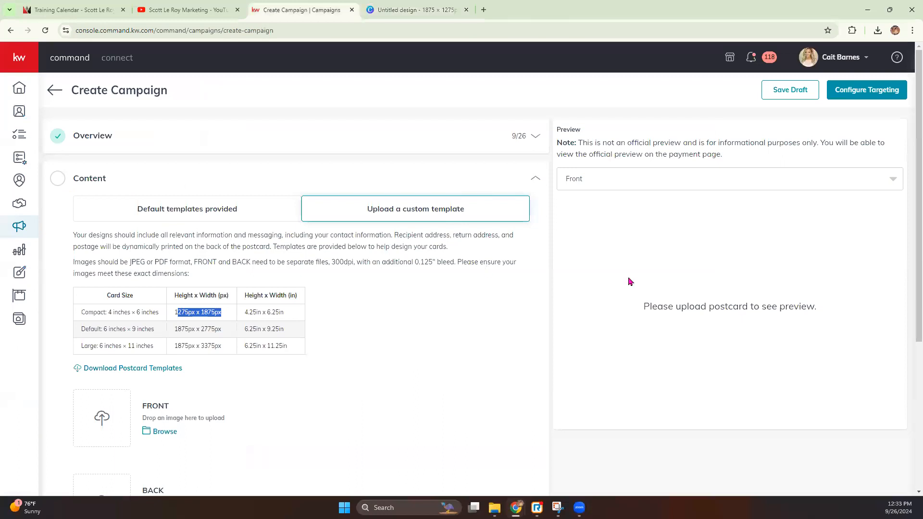
scroll(136, 391, "down", 2)
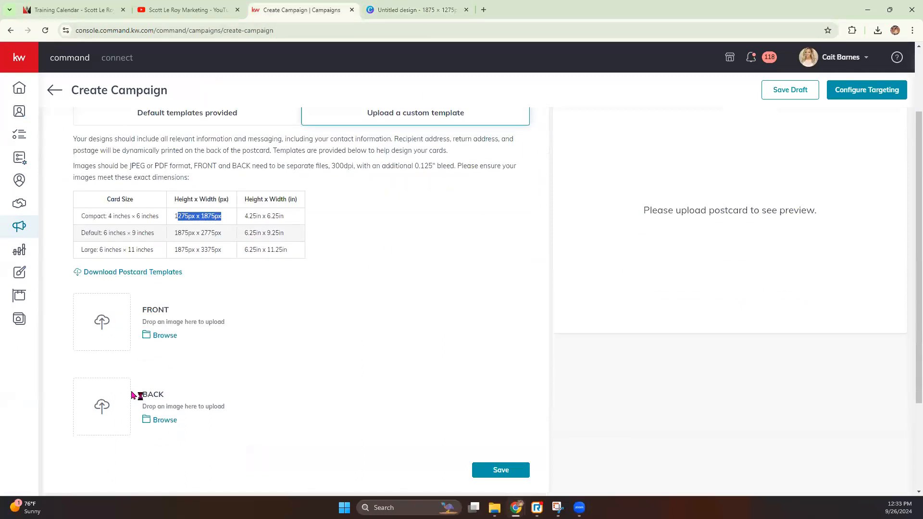
left_click(164, 336)
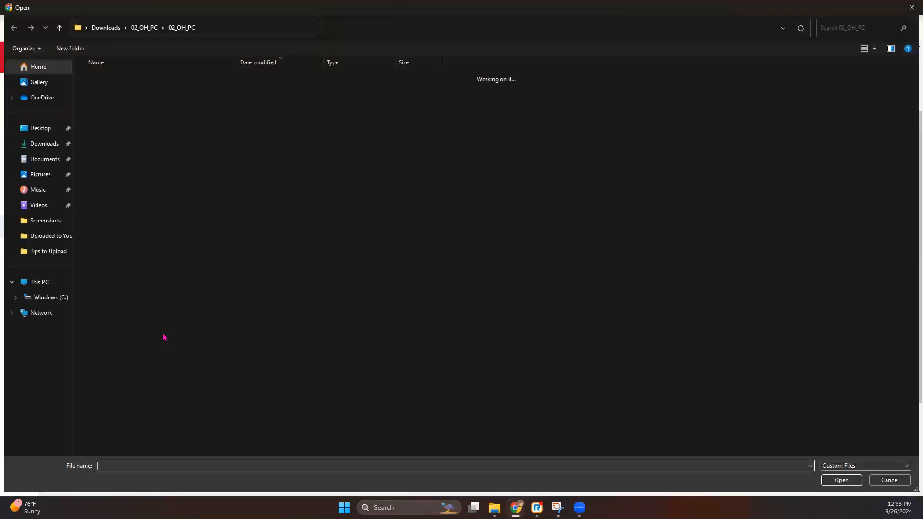
left_click(911, 7)
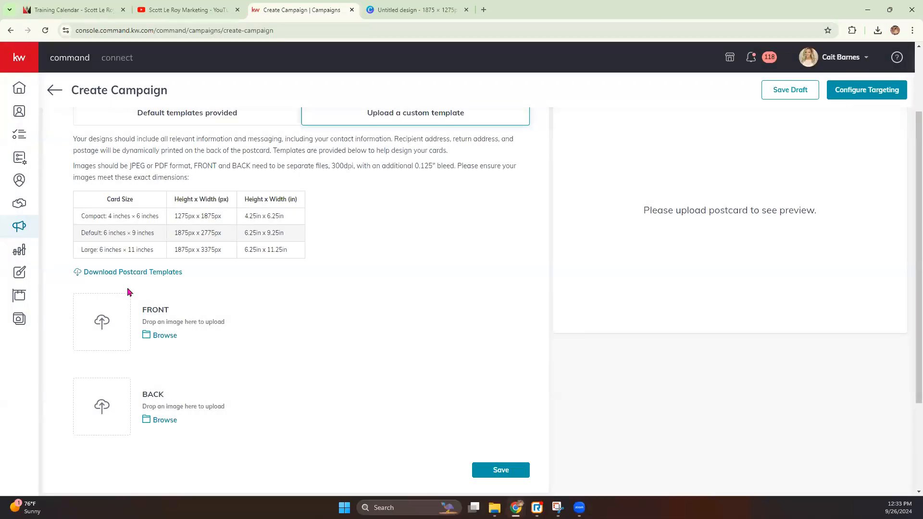
scroll(214, 355, "down", 3)
scroll(215, 354, "up", 5)
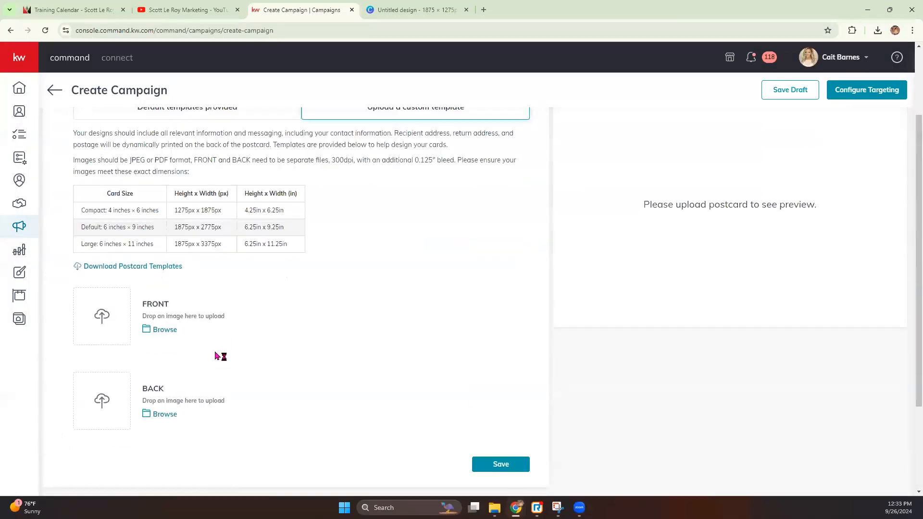
scroll(215, 356, "down", 1)
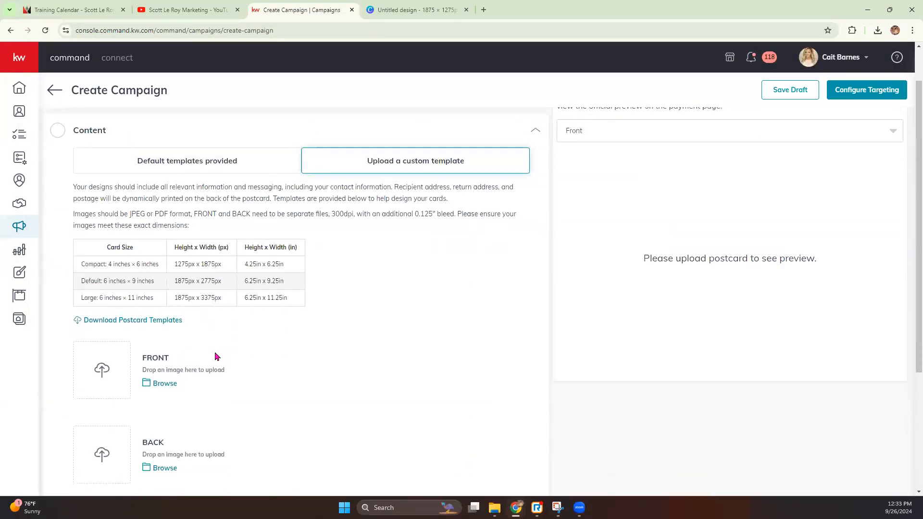
scroll(215, 356, "down", 2)
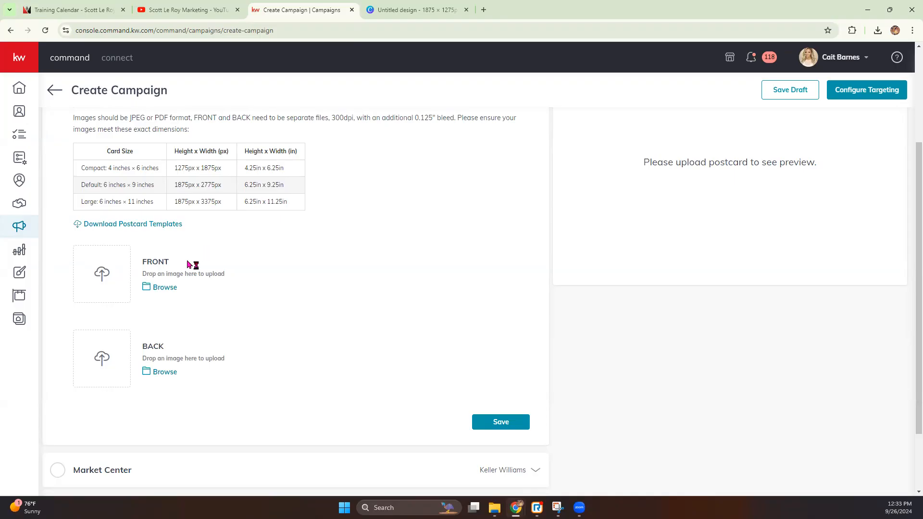
scroll(278, 272, "up", 3)
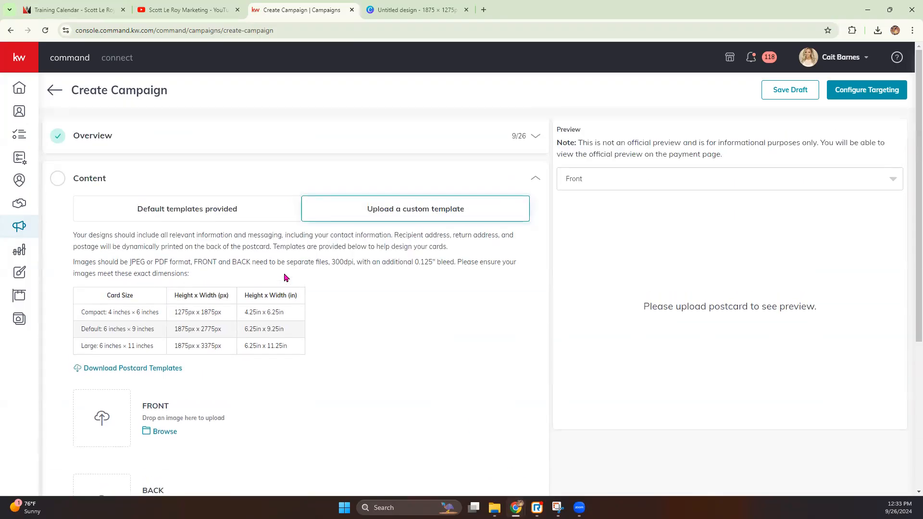
Download both pages of the Canva postcard design as JPG at 1875 × 1275 px
left_click(419, 10)
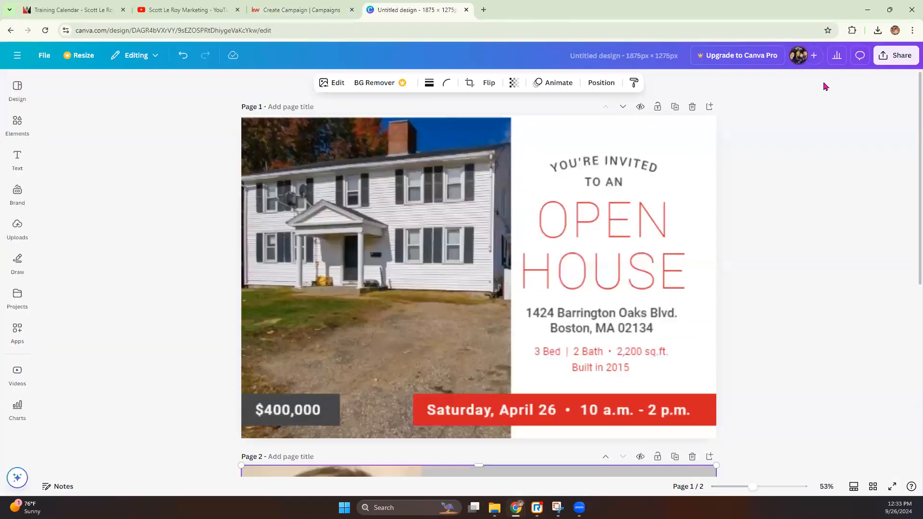
left_click(894, 56)
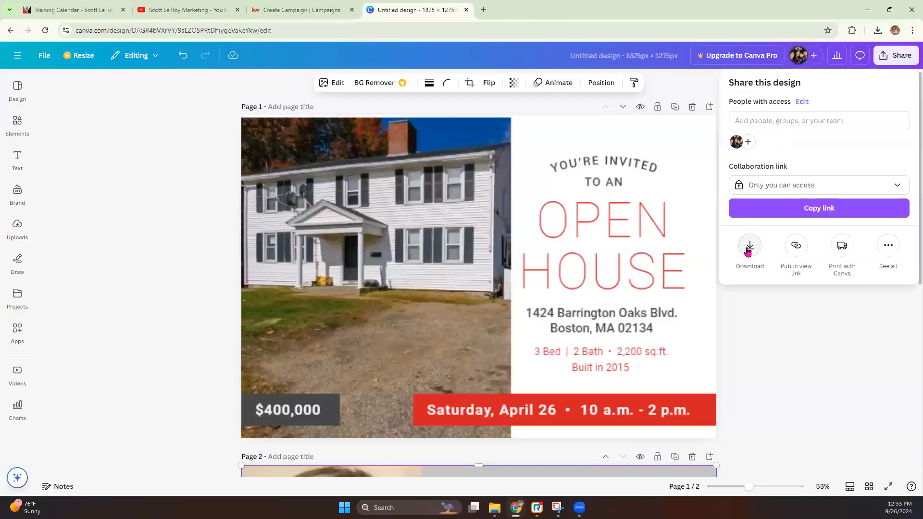
left_click(748, 251)
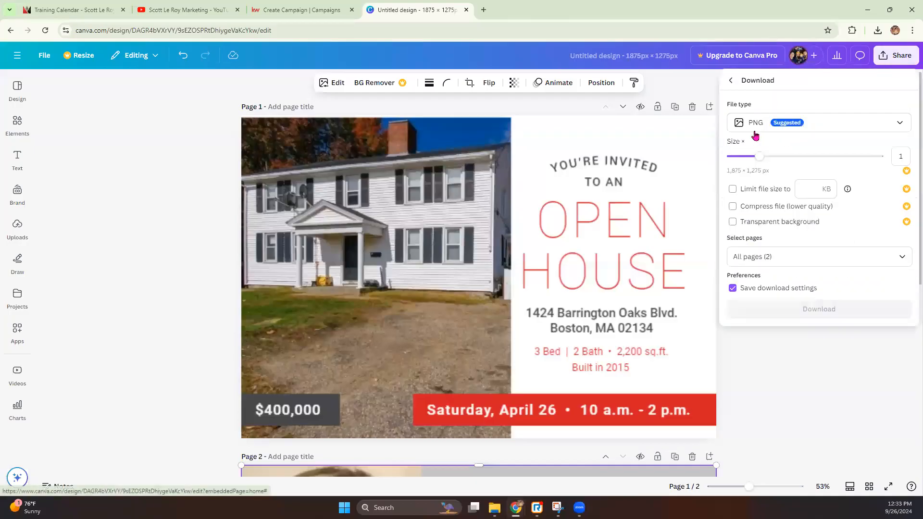
left_click(863, 125)
left_click(795, 156)
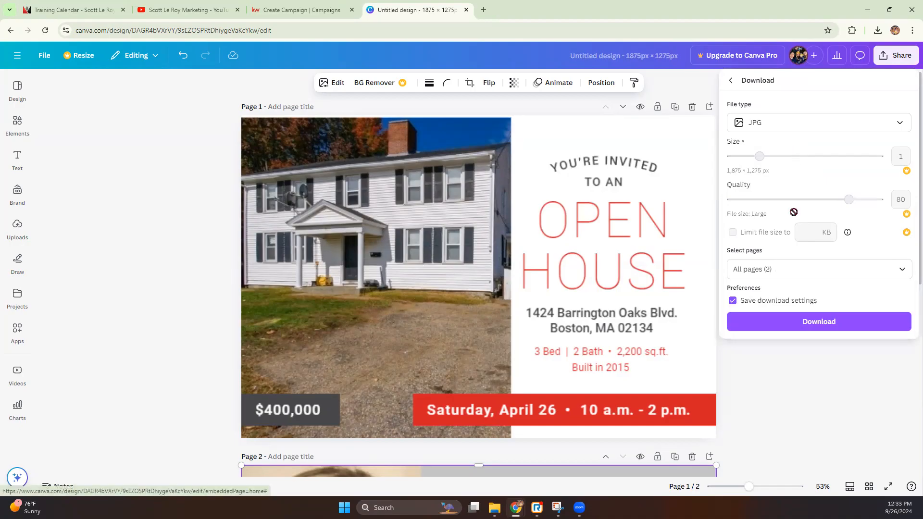
left_click(805, 321)
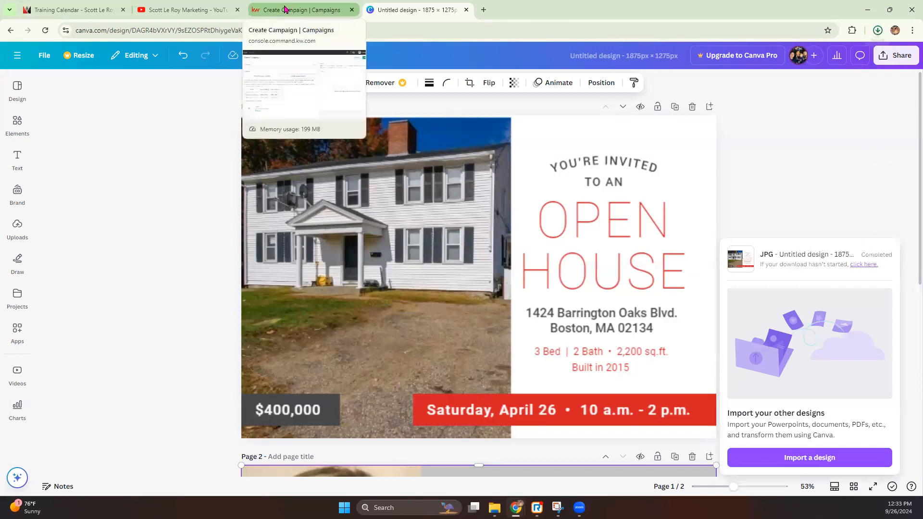
left_click(286, 10)
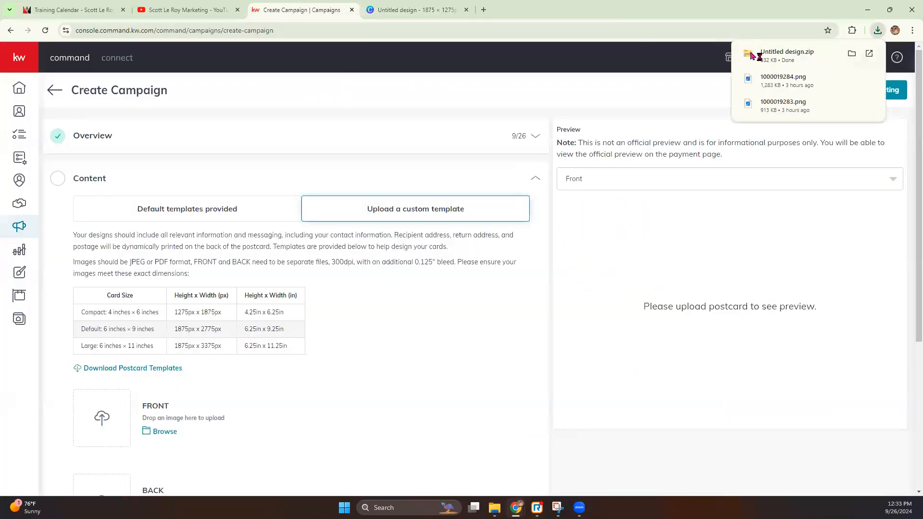
Open the downloaded Untitled design.zip from Chrome's downloads
left_click(777, 54)
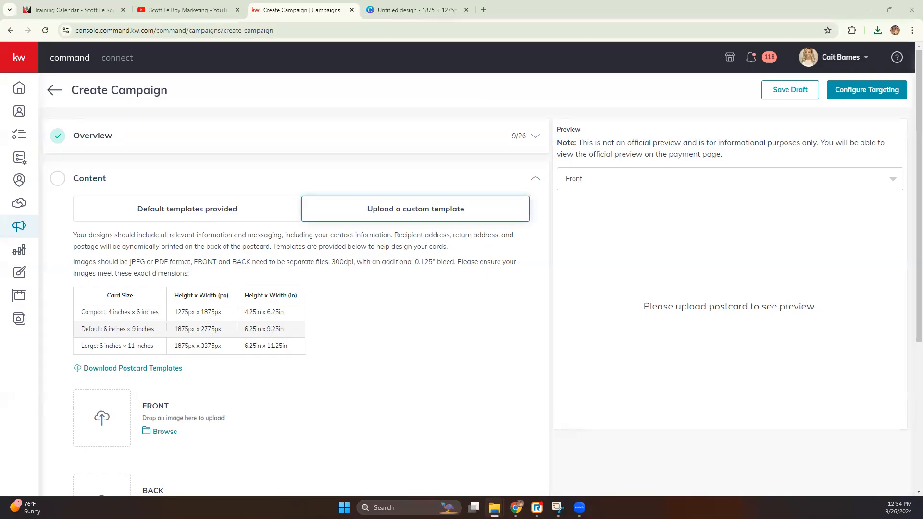
Place the Untitled design folder beside the campaign and try dragging files 1 and 2 onto FRONT
left_click_drag(922, 109, 671, 109)
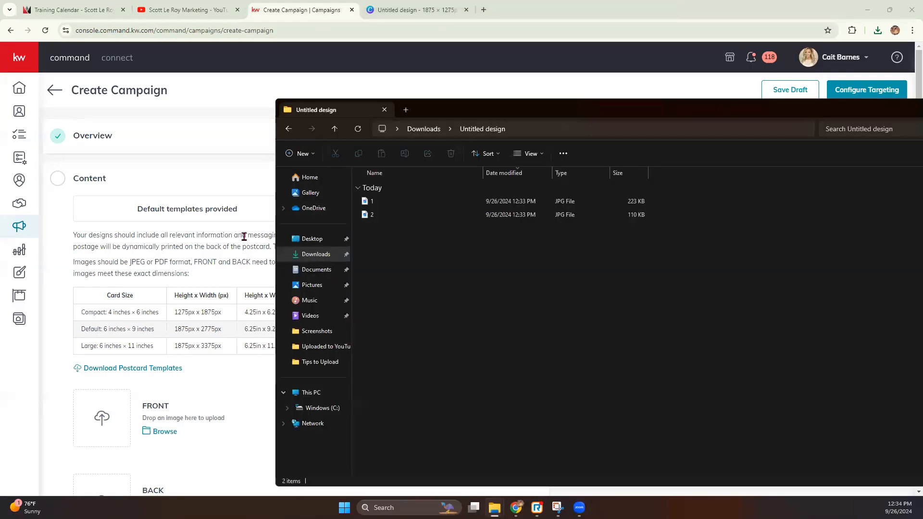
left_click_drag(528, 108, 625, 105)
scroll(309, 364, "down", 1)
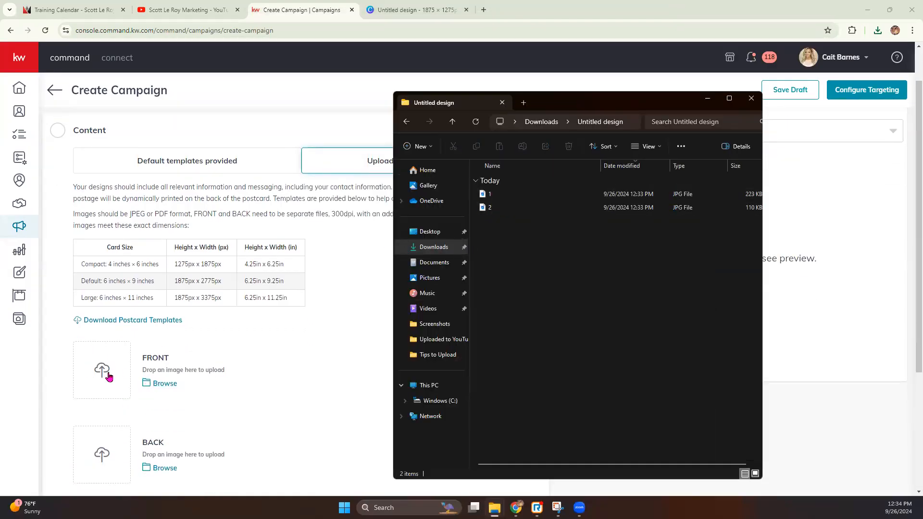
mouse_move(500, 194)
left_mouse_down()
mouse_move(295, 309)
mouse_move(100, 377)
mouse_move(501, 254)
mouse_move(513, 207)
left_mouse_up()
left_click_drag(513, 207, 496, 299)
left_click(524, 233)
mouse_move(504, 193)
left_mouse_down()
mouse_move(141, 322)
mouse_move(478, 226)
mouse_move(499, 198)
left_mouse_up()
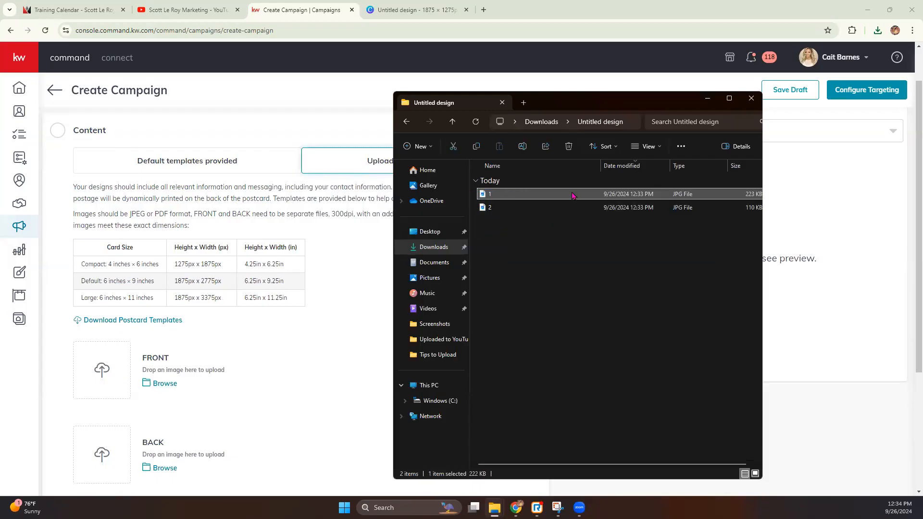
left_click(508, 256)
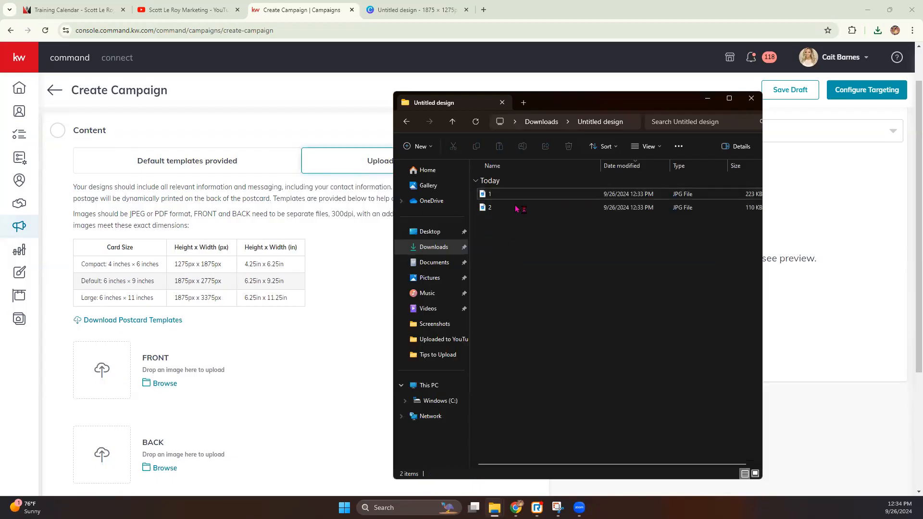
Upload file 1 from Downloads > Untitled design as the postcard front
left_click(752, 99)
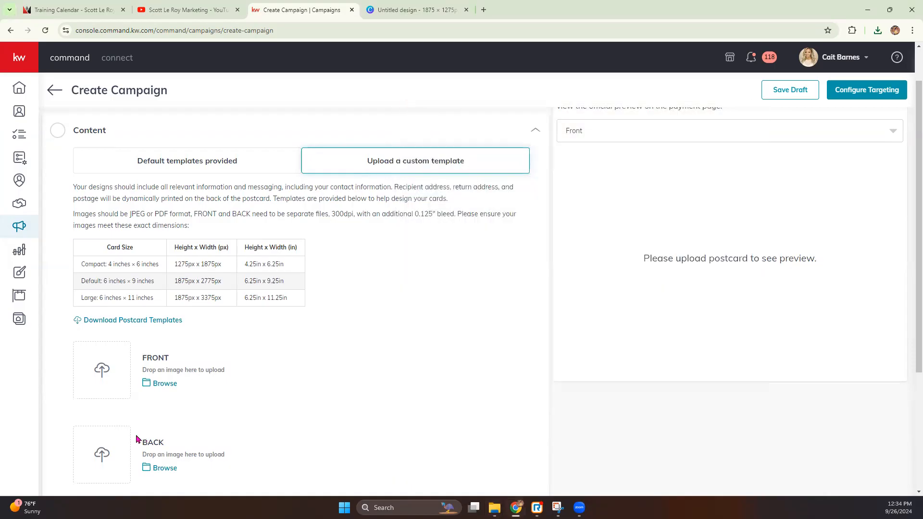
left_click(164, 385)
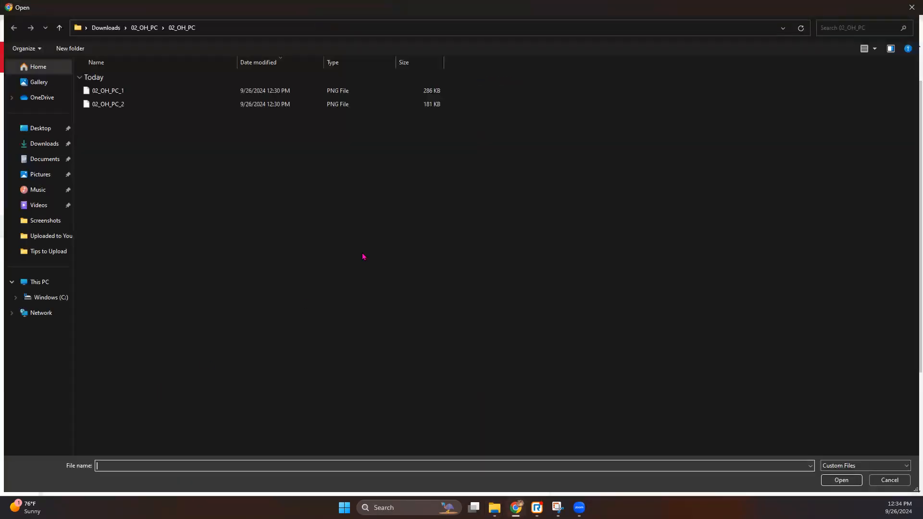
left_click(144, 28)
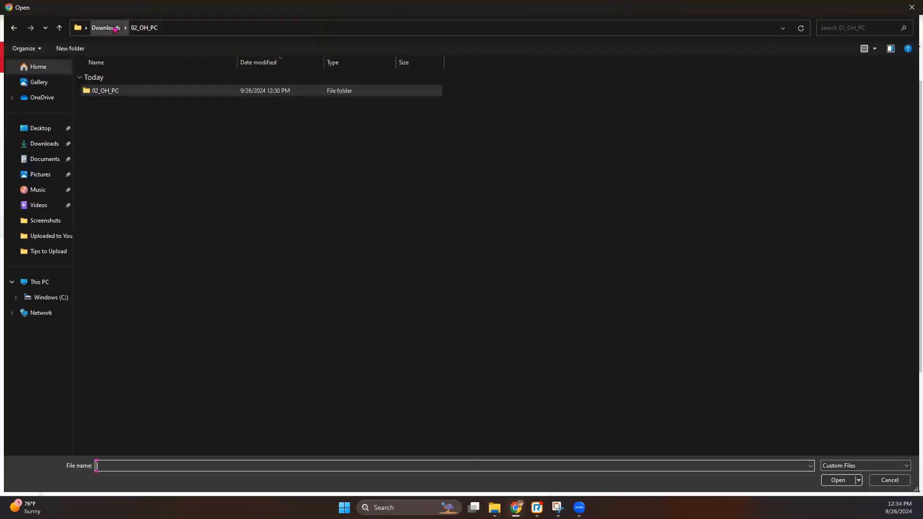
left_click(106, 27)
double_click(266, 307)
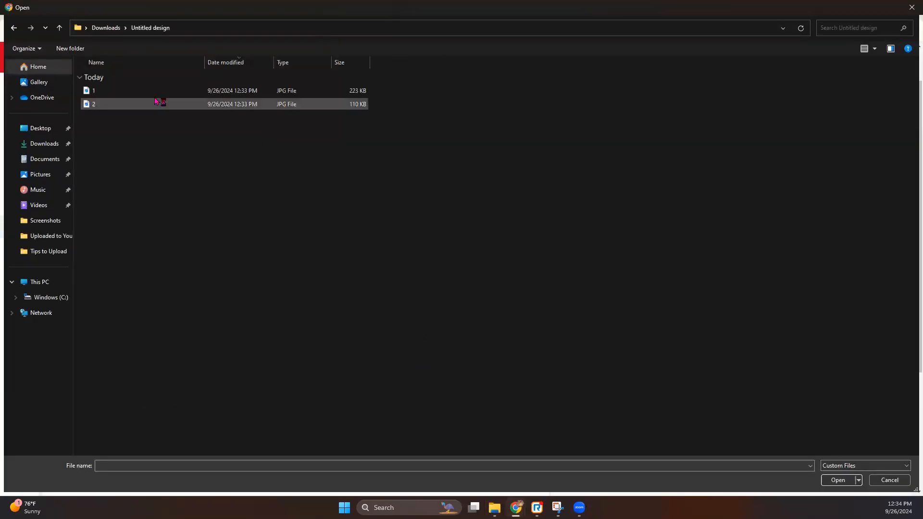
double_click(140, 92)
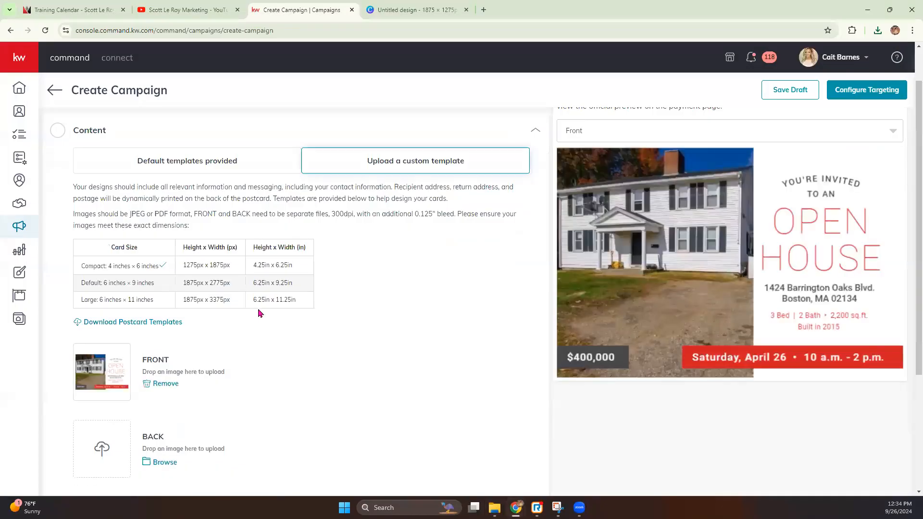
Upload file 2 as the postcard back image
scroll(240, 336, "down", 2)
left_click(165, 367)
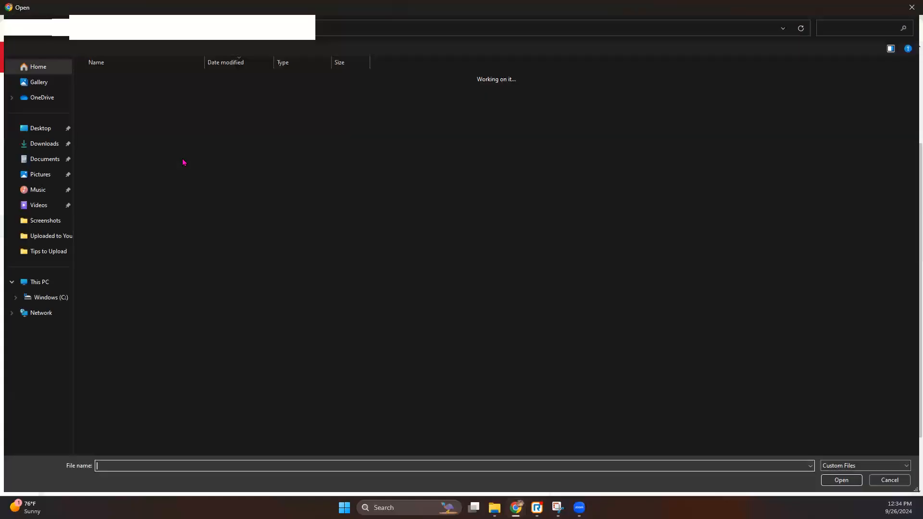
double_click(106, 104)
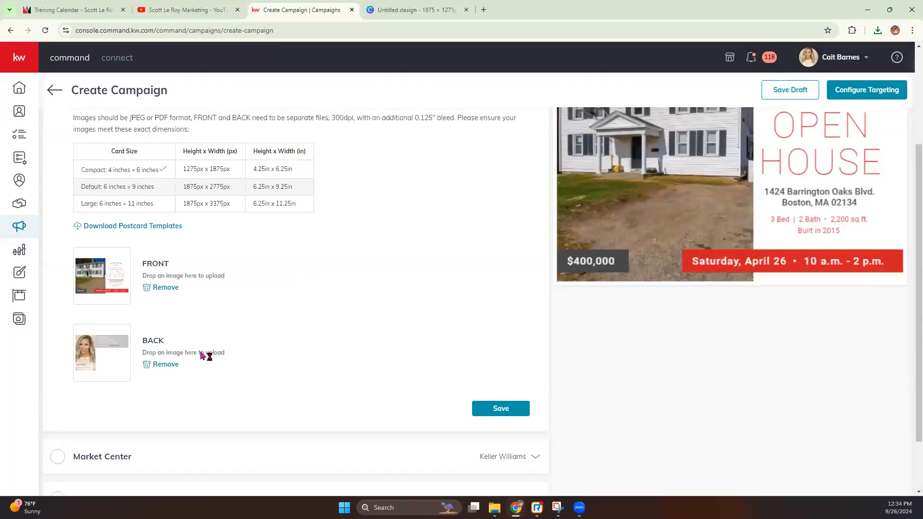
Preview the postcard's back side, then switch the preview back to the front
scroll(638, 304, "up", 3)
scroll(638, 304, "down", 3)
scroll(633, 284, "up", 3)
left_click(632, 181)
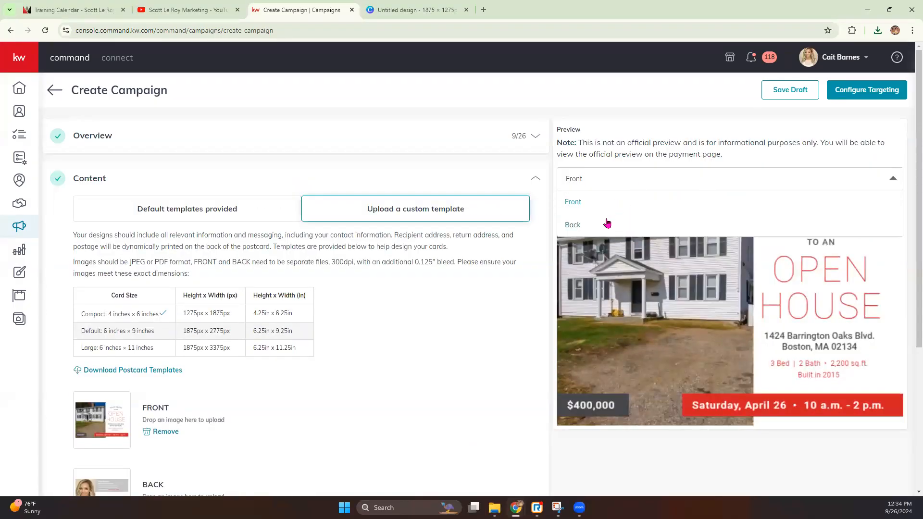
left_click(607, 222)
left_click(611, 181)
left_click(597, 208)
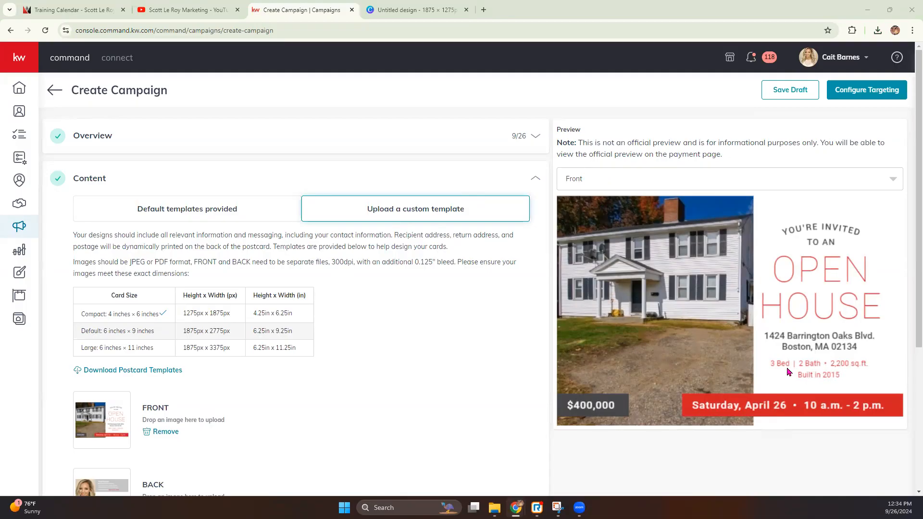
Compare against the Canva postcard design and return to the Create Campaign page
left_click(416, 10)
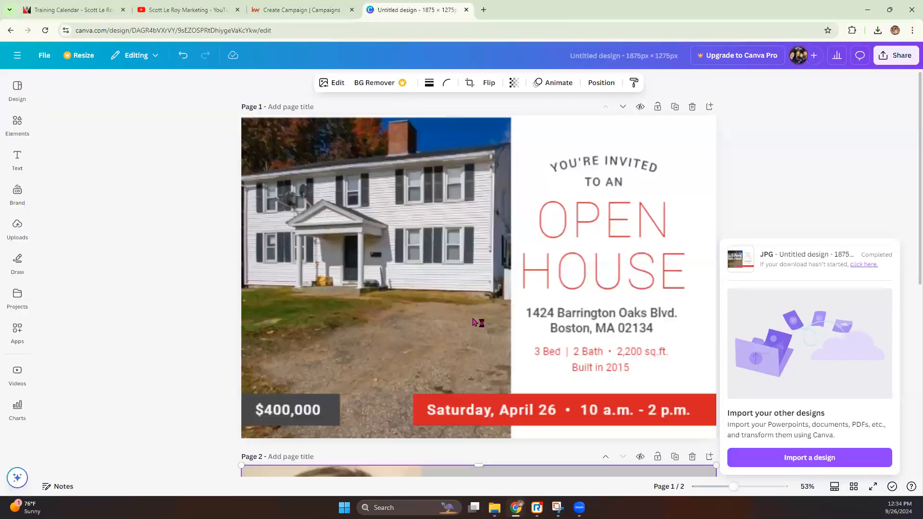
left_click(244, 11)
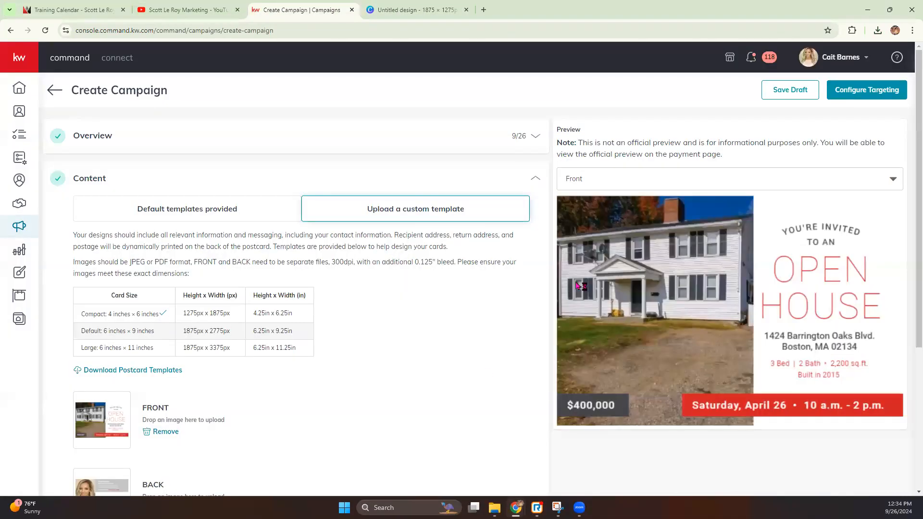
scroll(485, 440, "down", 3)
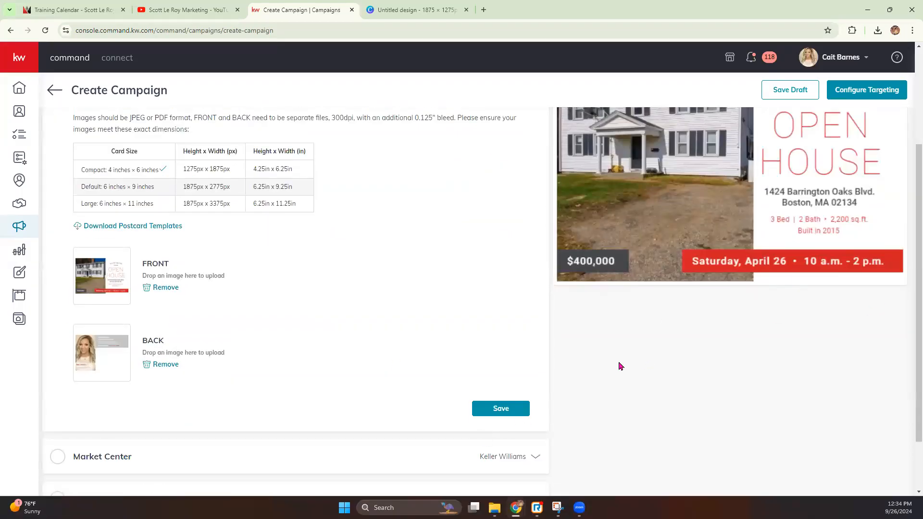
scroll(619, 366, "up", 3)
scroll(620, 366, "down", 3)
Save Content, then add zip 62025 and confirm the Market Center address as entered
left_click(497, 409)
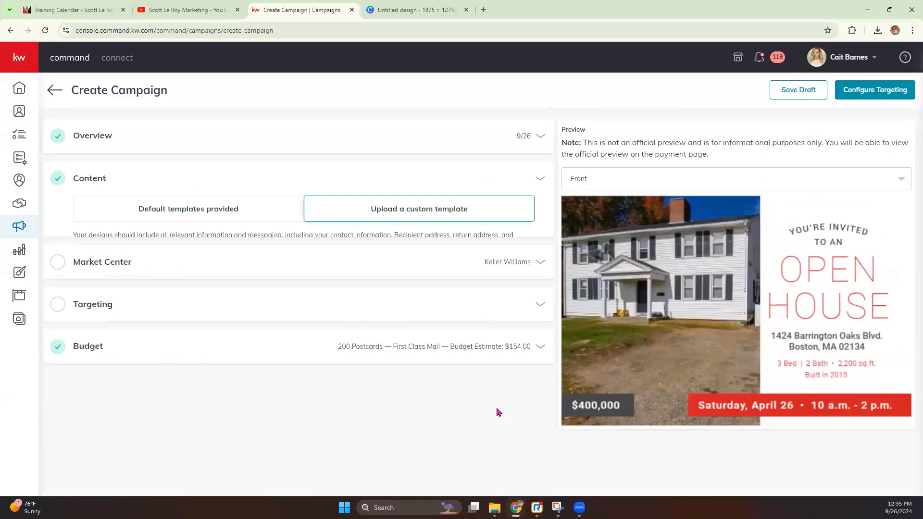
left_click(539, 220)
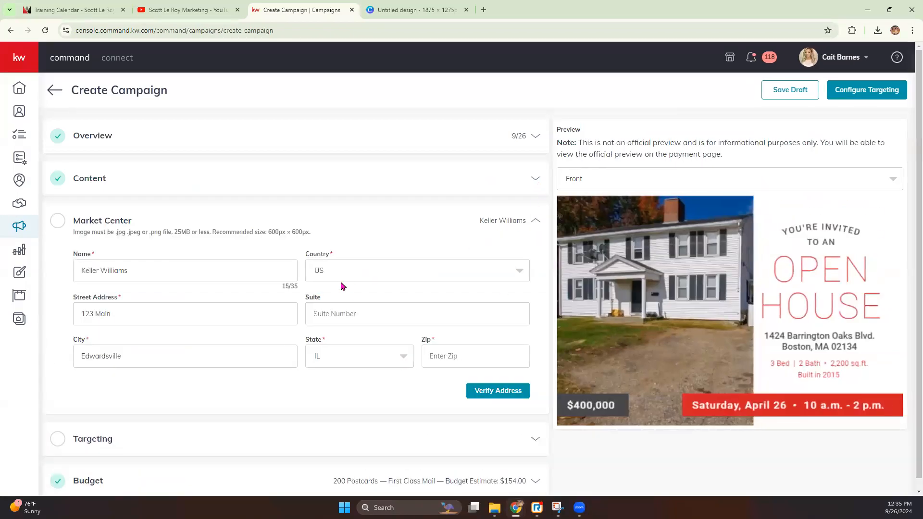
left_click(458, 360)
type("62025")
left_click(498, 396)
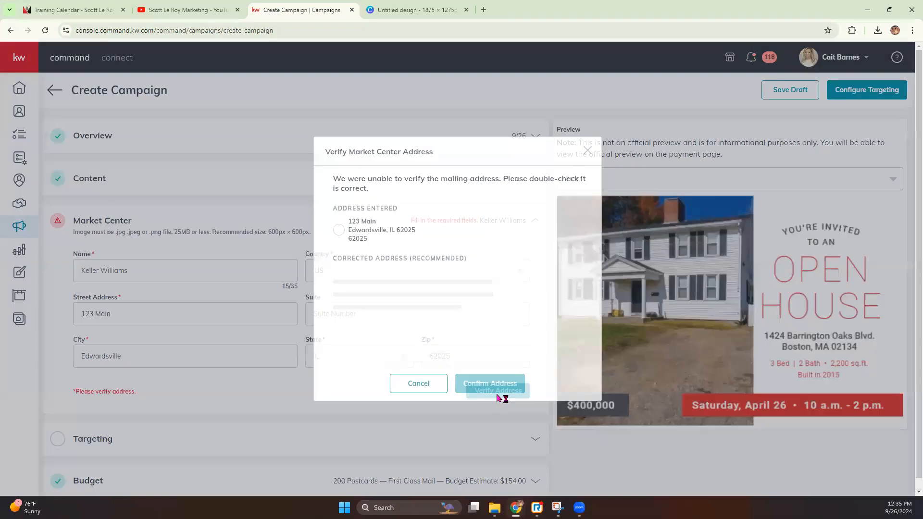
left_click(340, 268)
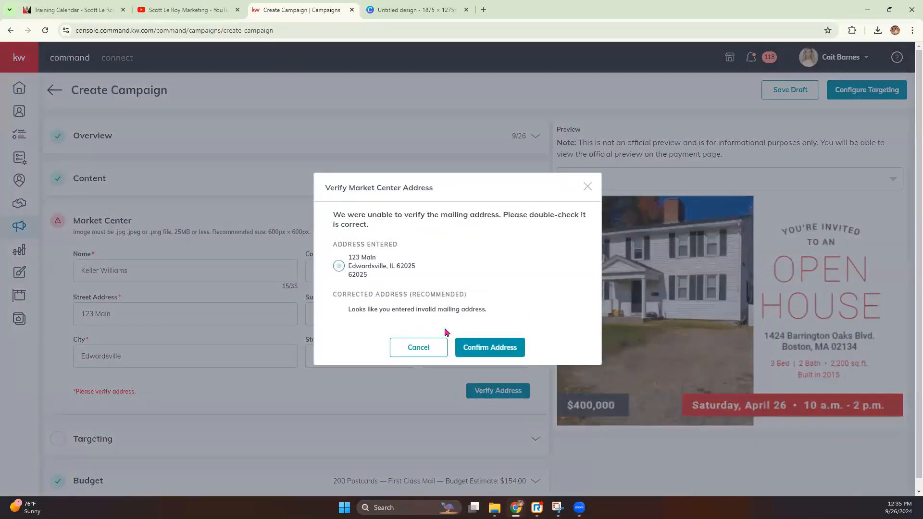
left_click(489, 347)
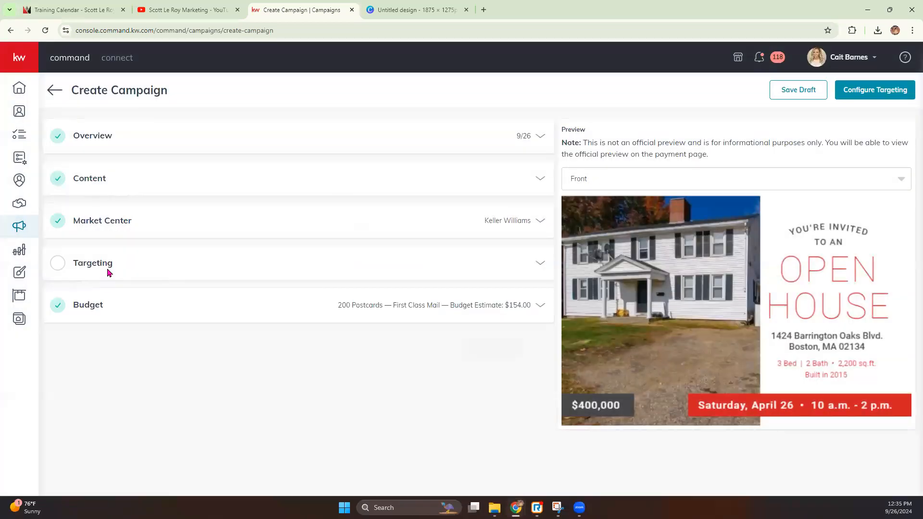
left_click(108, 269)
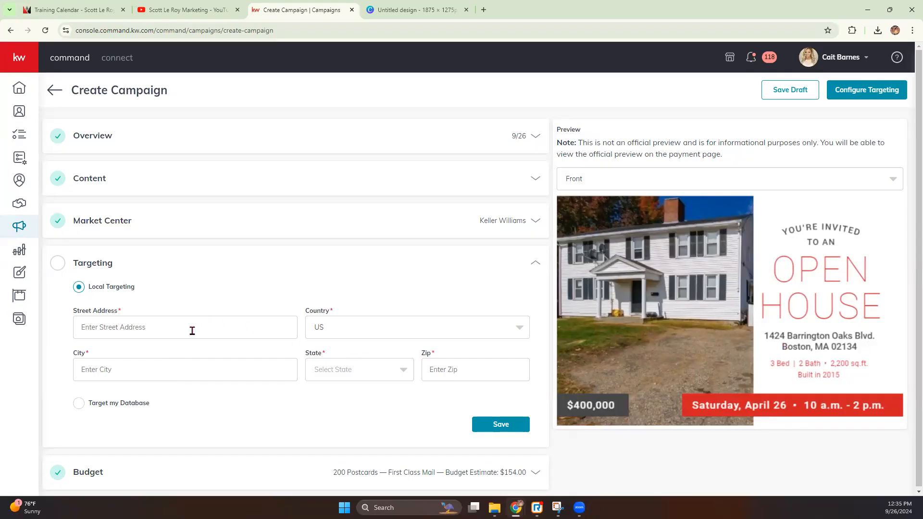
Choose Target my Database and add the one contact with a mailing address
left_click(80, 404)
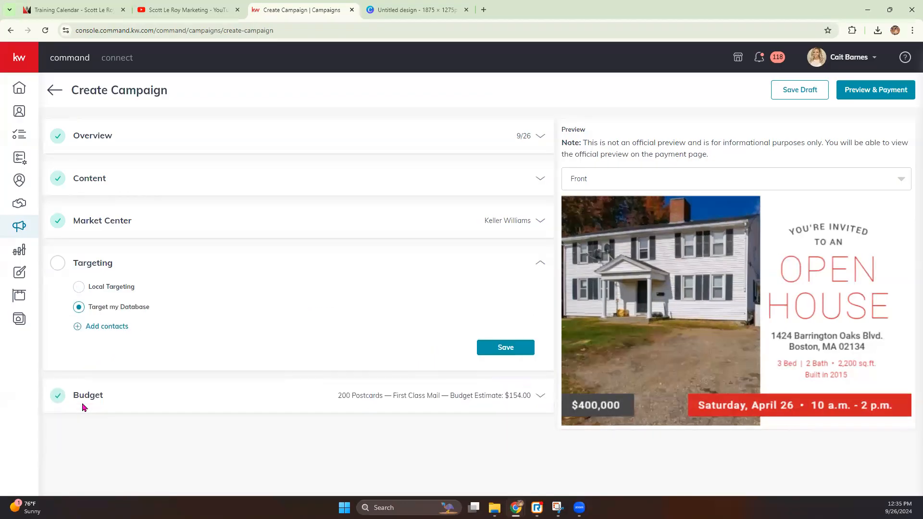
left_click(93, 332)
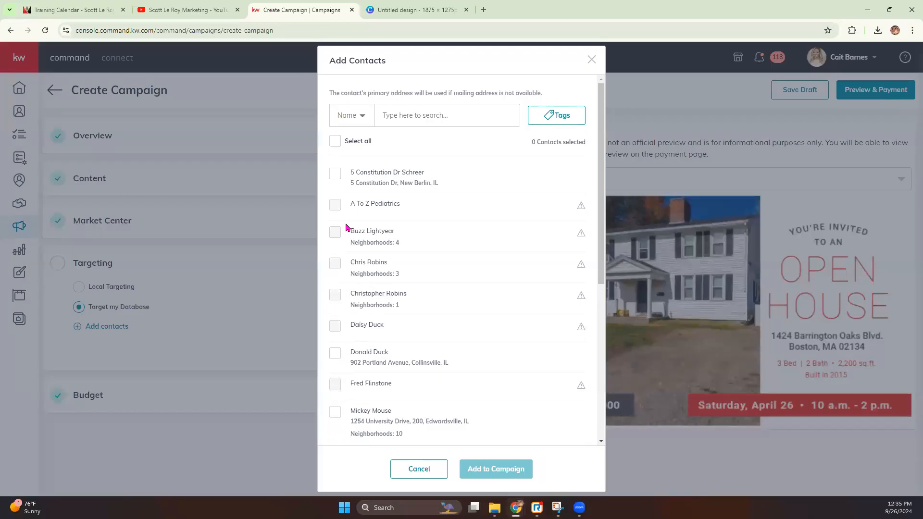
mouse_move(581, 208)
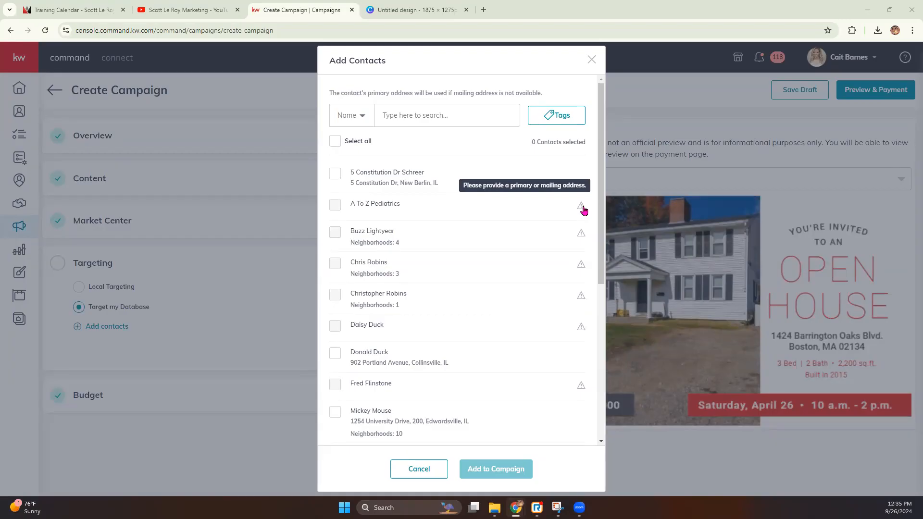
left_click(335, 413)
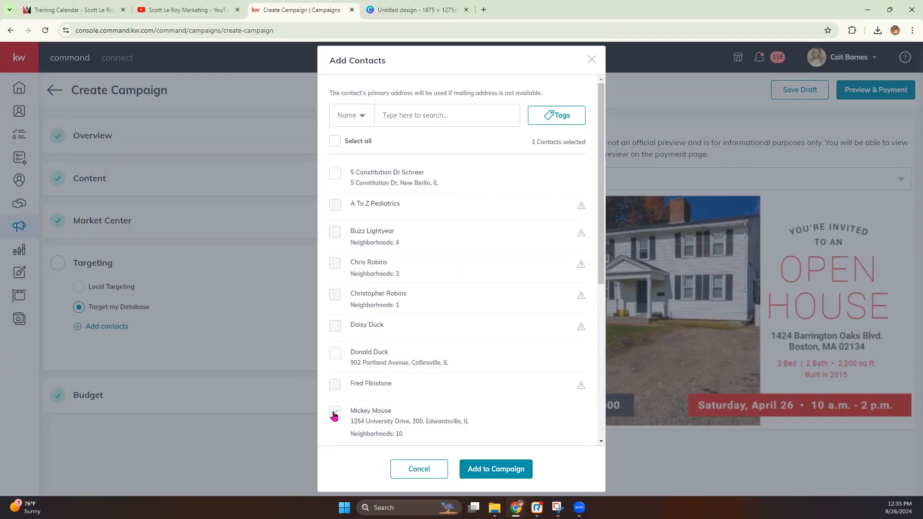
scroll(486, 415, "down", 6)
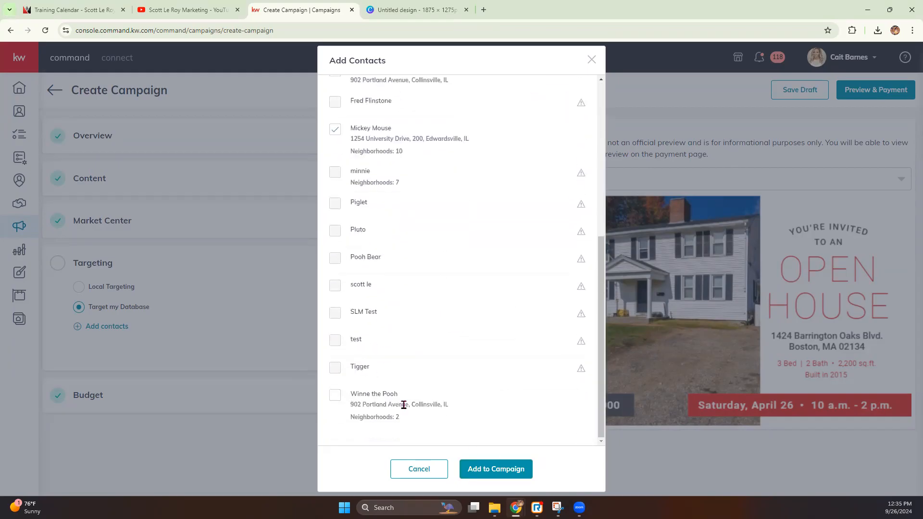
scroll(374, 362, "up", 8)
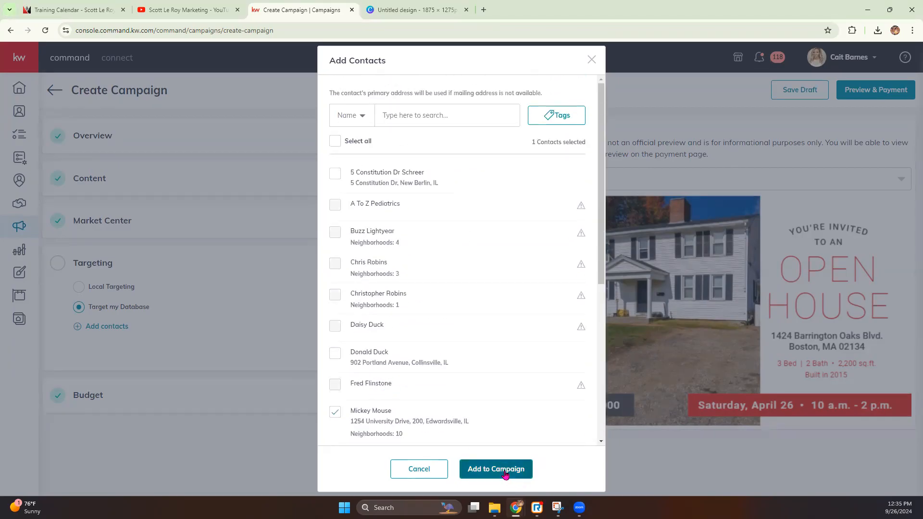
left_click(505, 473)
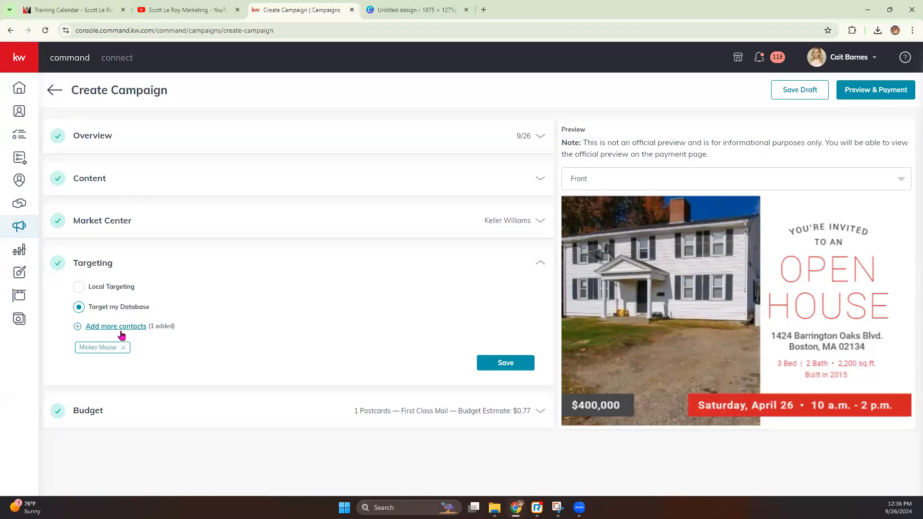
Save Targeting, then save Budget keeping First Class postage at $0.77
left_click(515, 367)
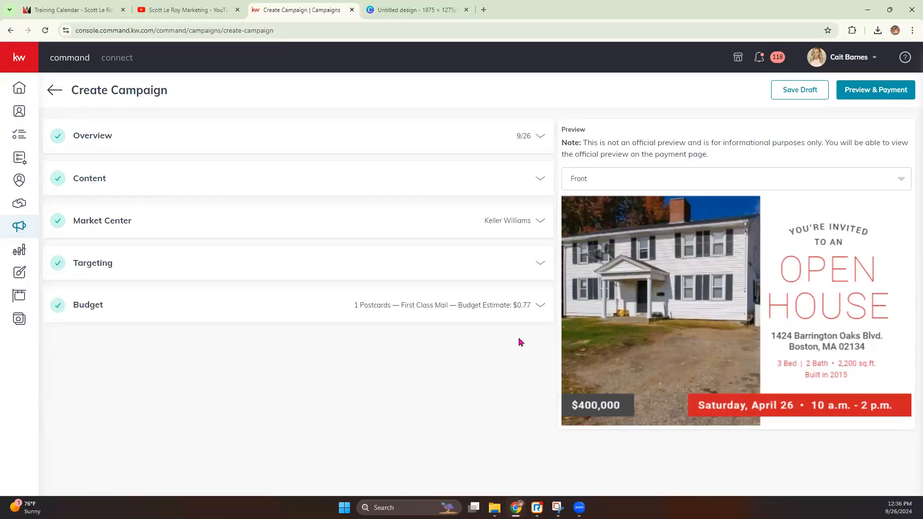
left_click(538, 305)
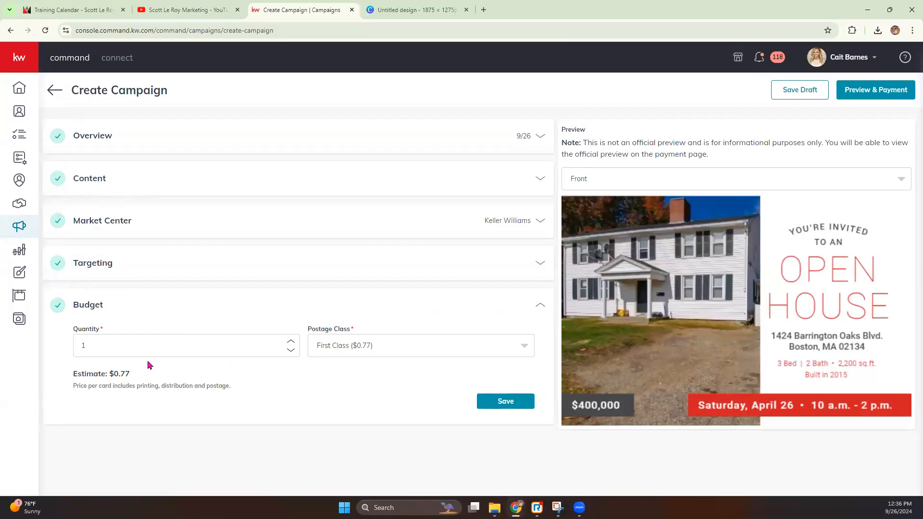
left_click(398, 355)
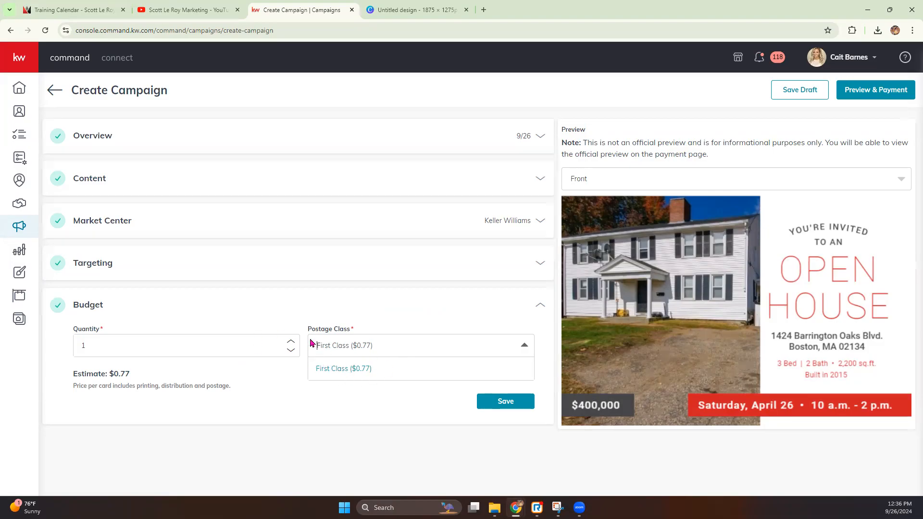
left_click(500, 403)
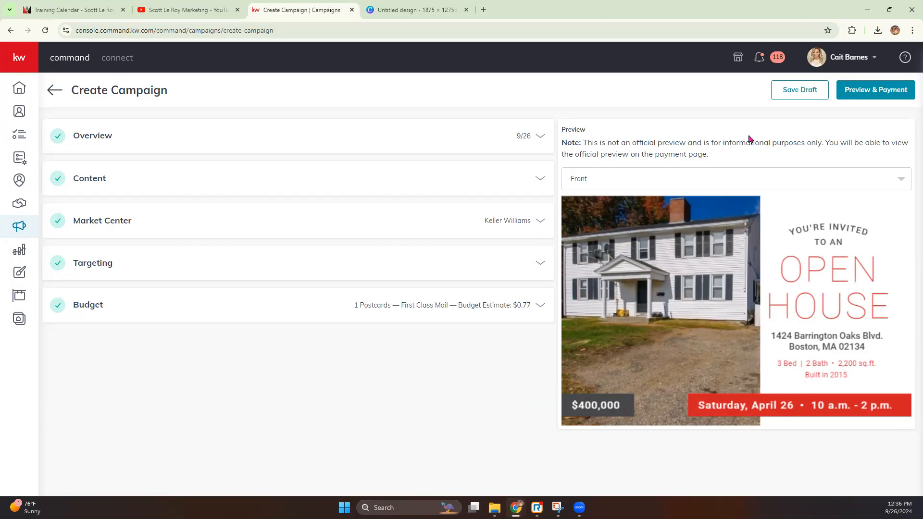
left_click(860, 96)
Confirm campaign creation, review the $0.77 order summary, and open the larger postcard preview
left_click(431, 295)
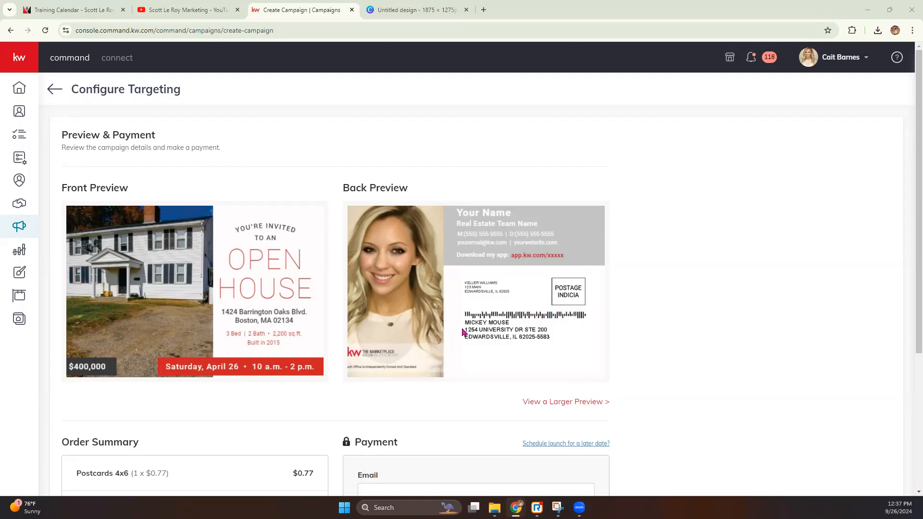
scroll(432, 322, "down", 3)
scroll(280, 313, "down", 1)
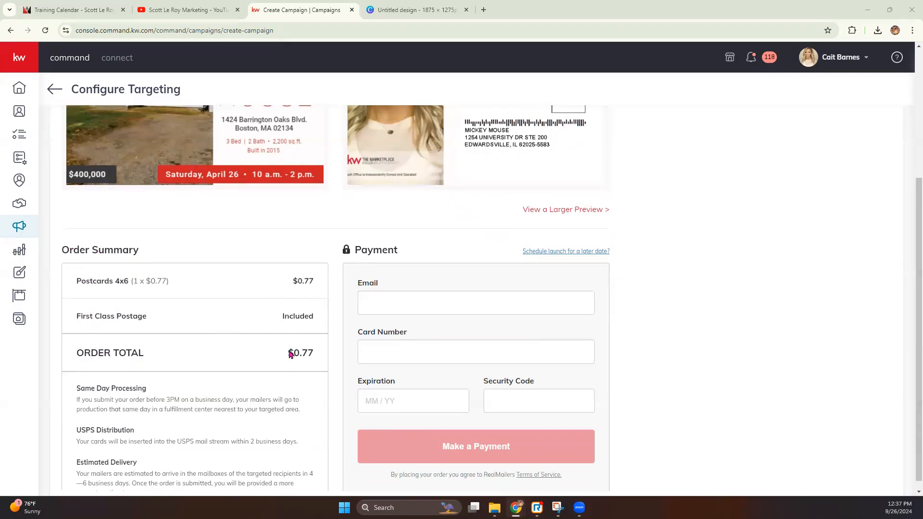
scroll(144, 370, "down", 1)
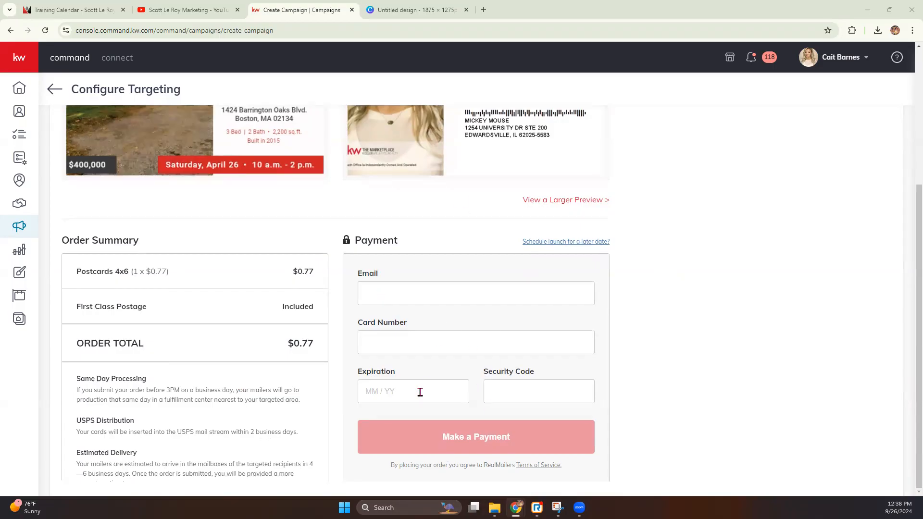
left_click(541, 200)
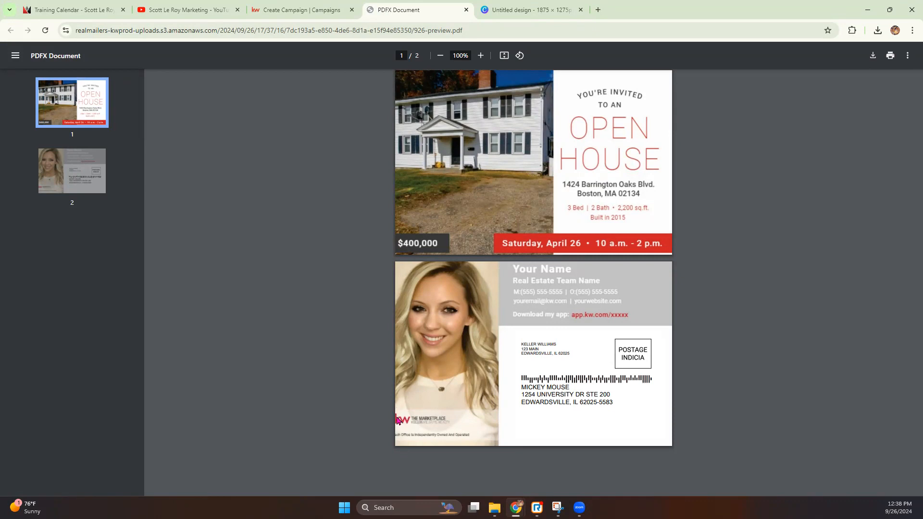
left_click(312, 10)
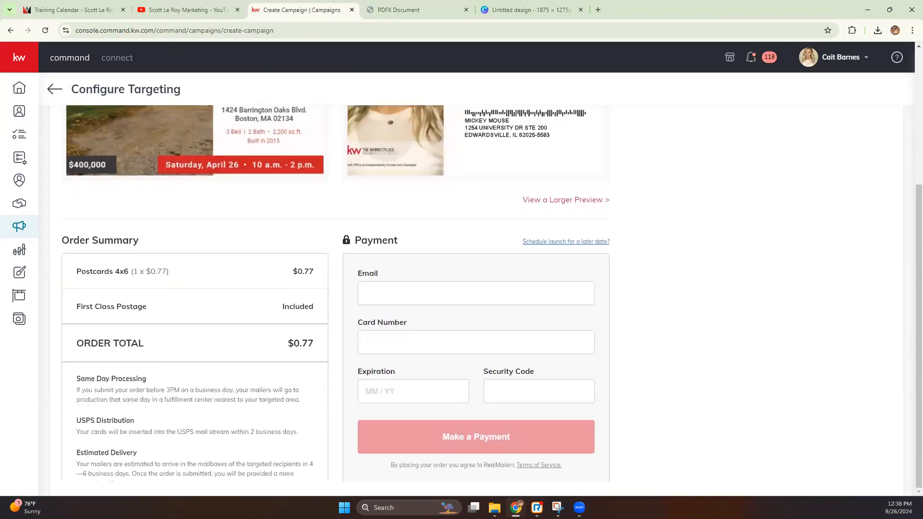
scroll(384, 421, "up", 5)
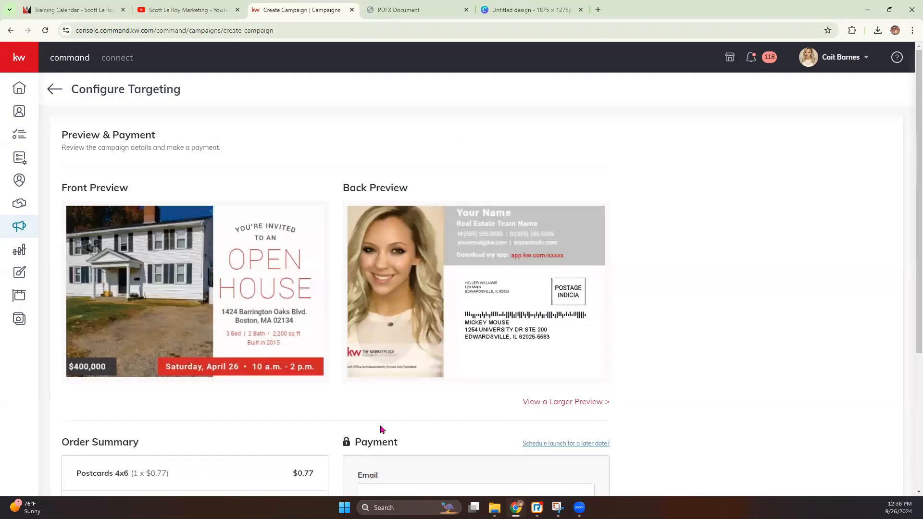
Return to Direct Mail Campaigns and check the 9/26 Event Awareness draft's actions menu
left_click(59, 90)
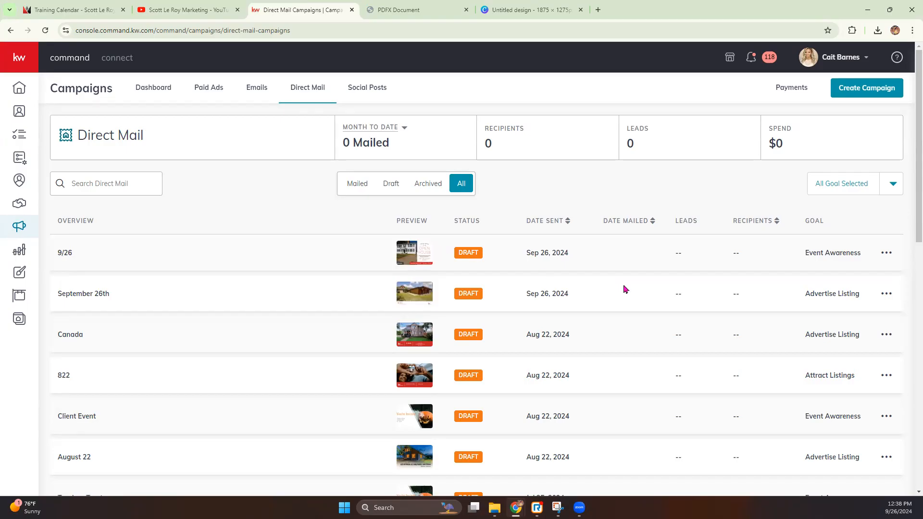
left_click(886, 253)
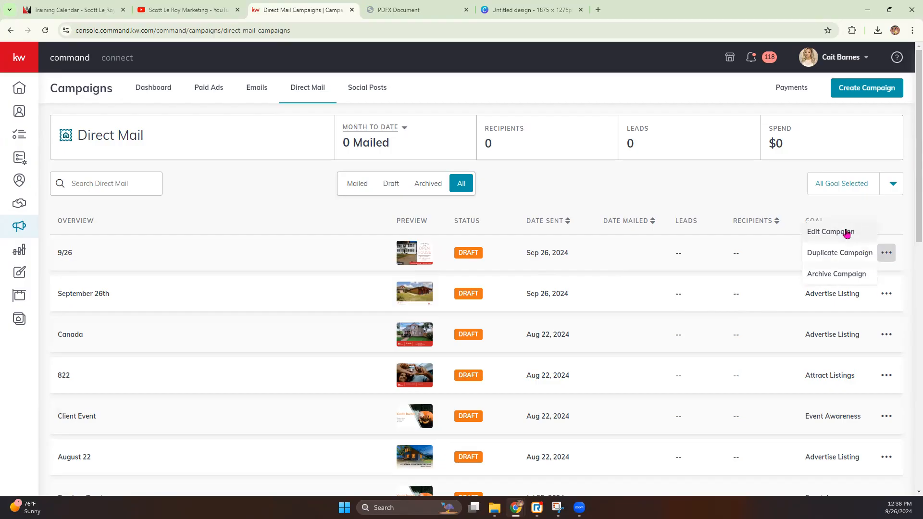
left_click(259, 189)
scroll(217, 391, "down", 10)
scroll(217, 394, "down", 2)
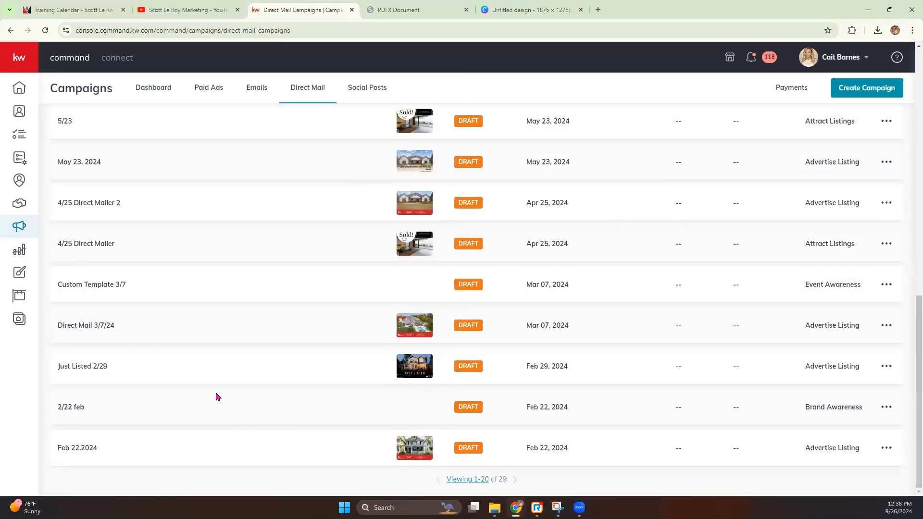
scroll(217, 397, "up", 12)
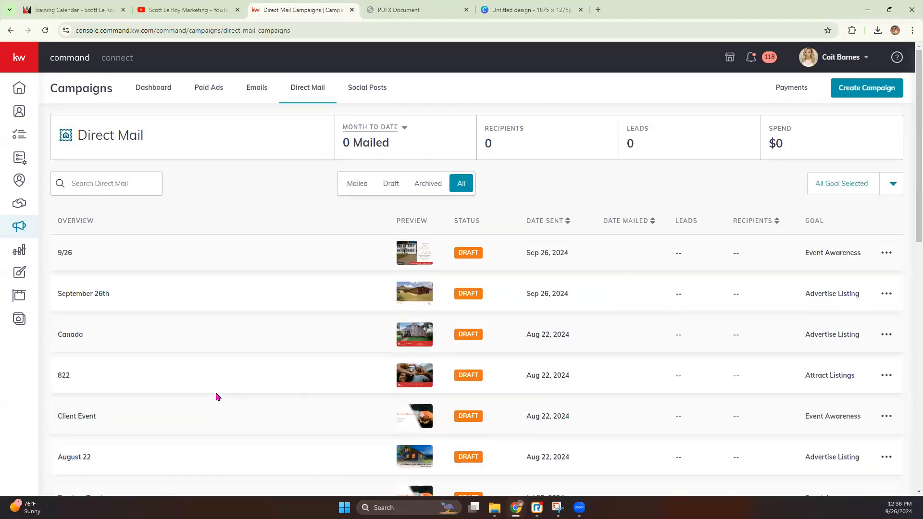